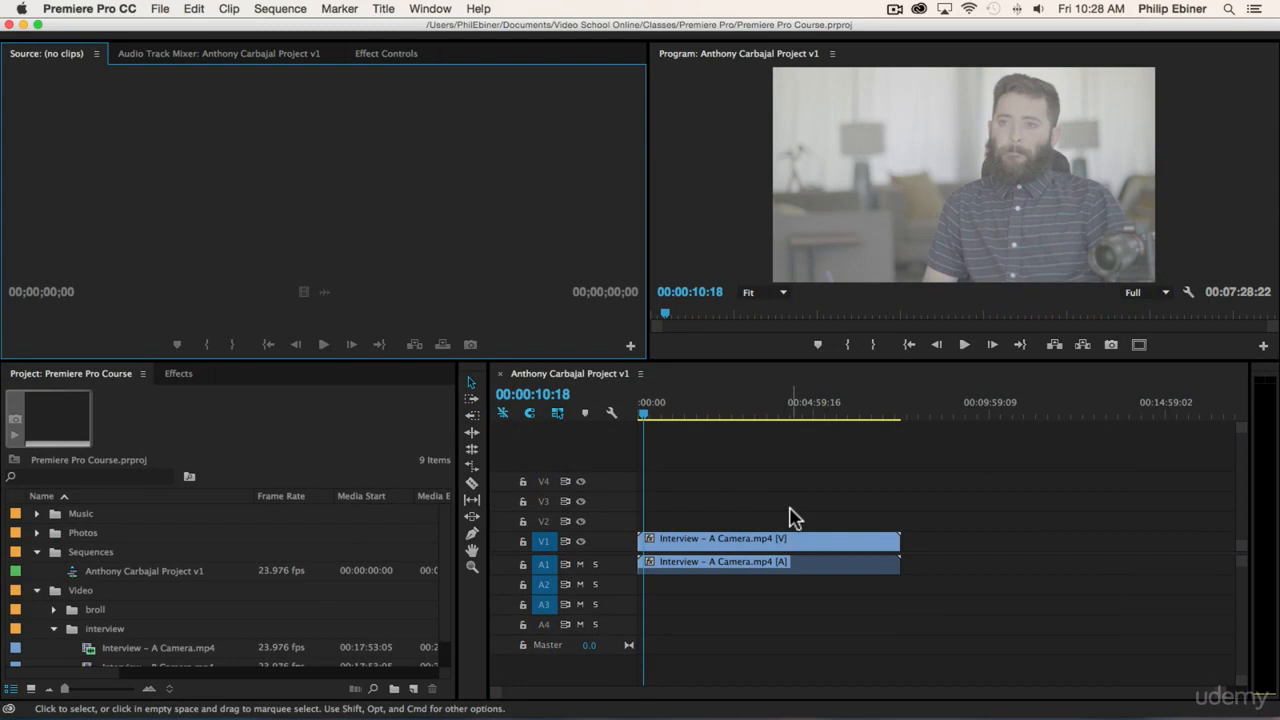
Add Interview - B Camera.mp4 to V1 and A1, placing it just after the end of the A Camera clip.
scroll(200, 565, down, 1)
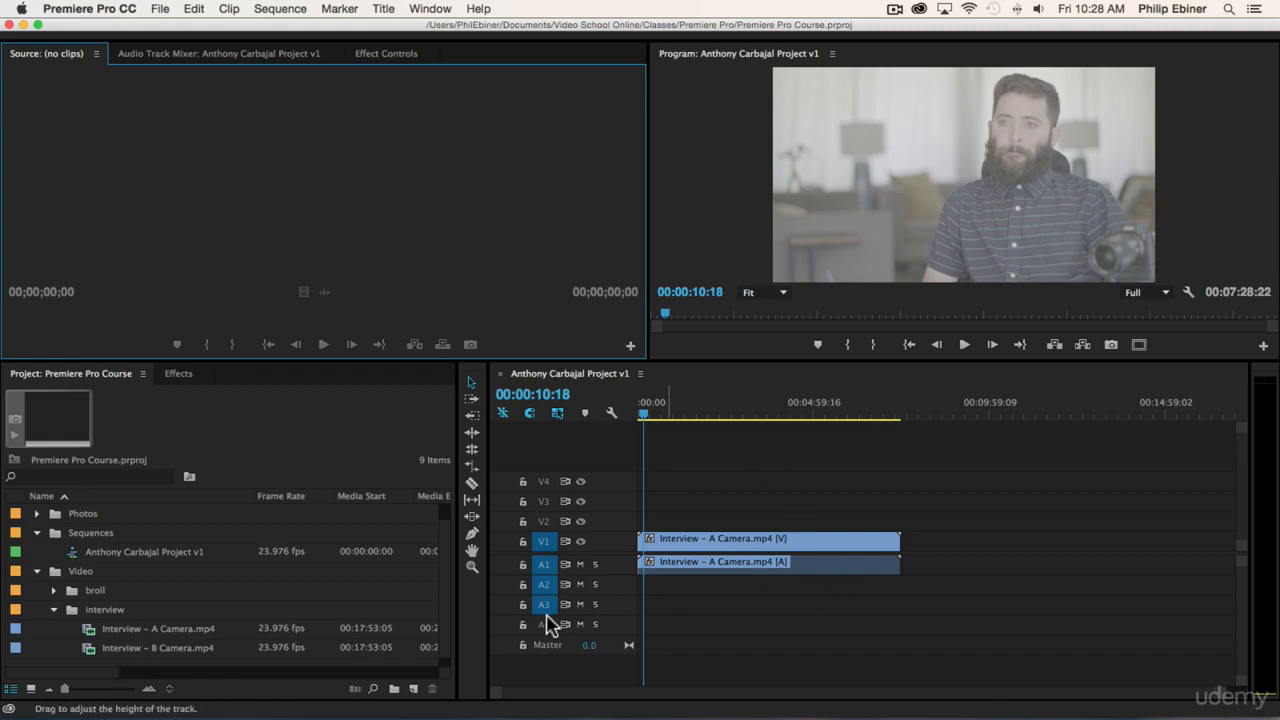
click(165, 650)
drag(165, 650, 685, 465)
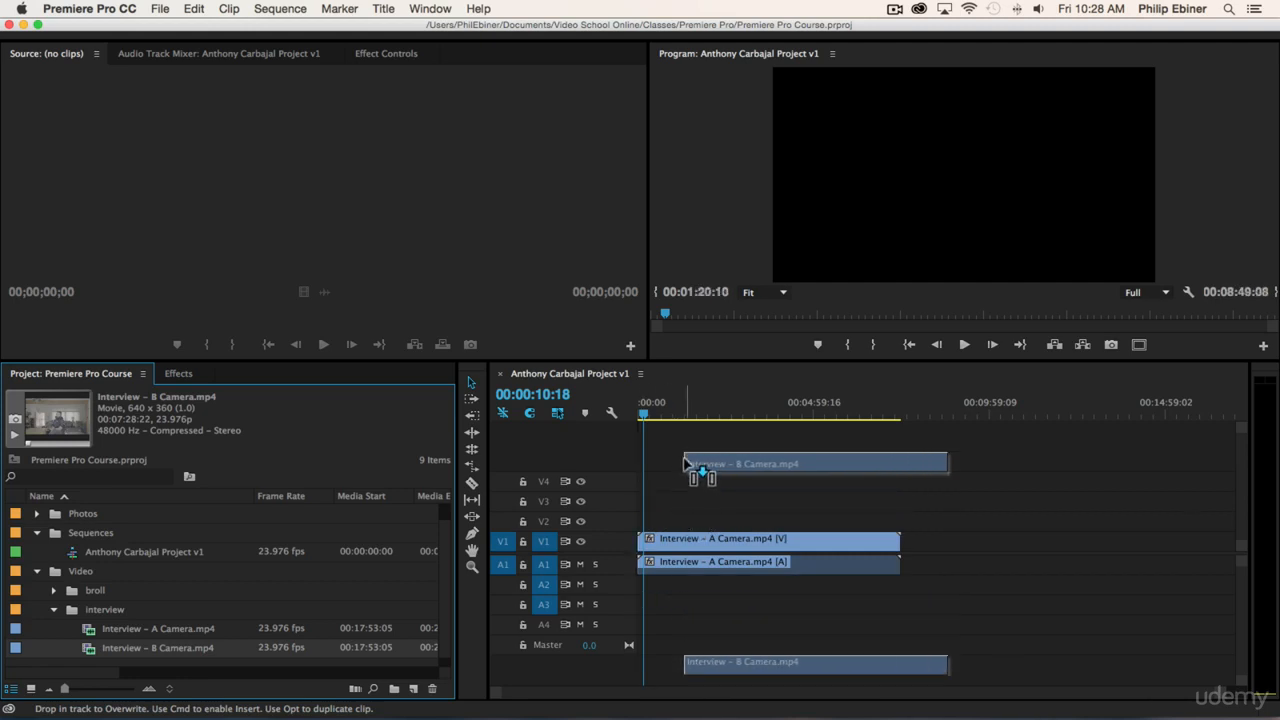
drag(685, 465, 918, 546)
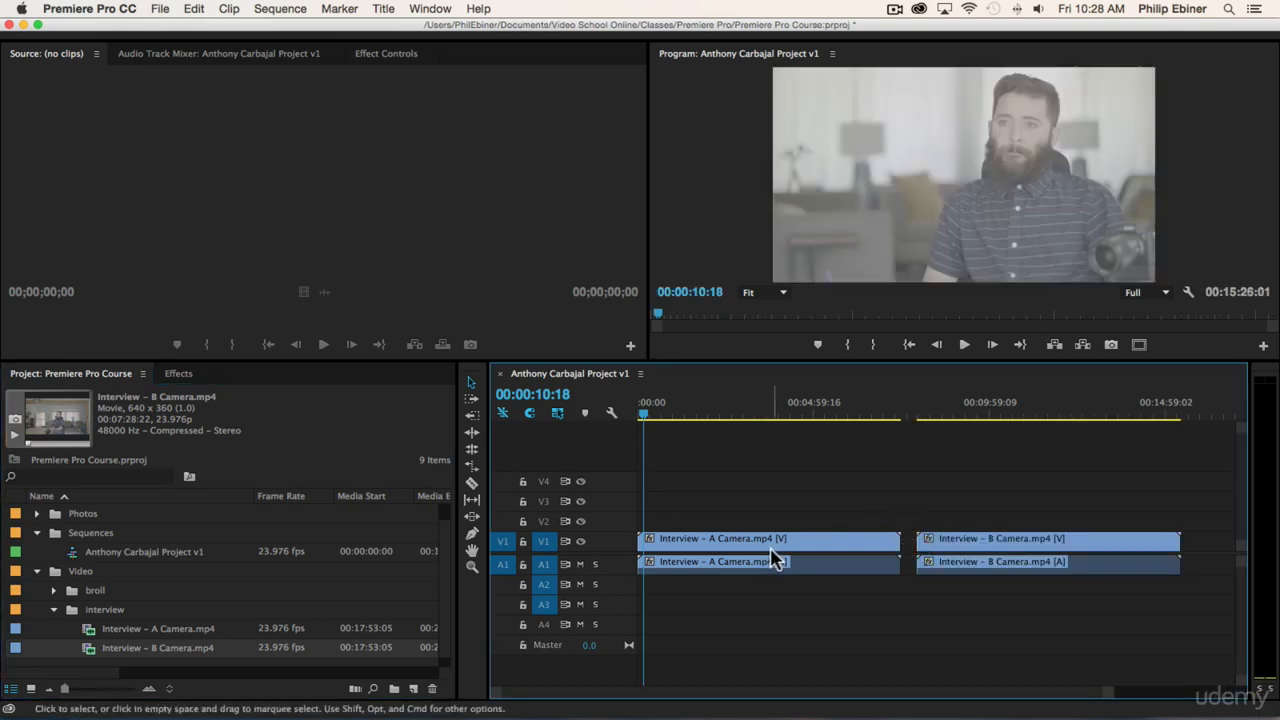
Move the A Camera clip's video to V2 and audio to A2, and slide the B Camera clip back underneath it.
click(742, 547)
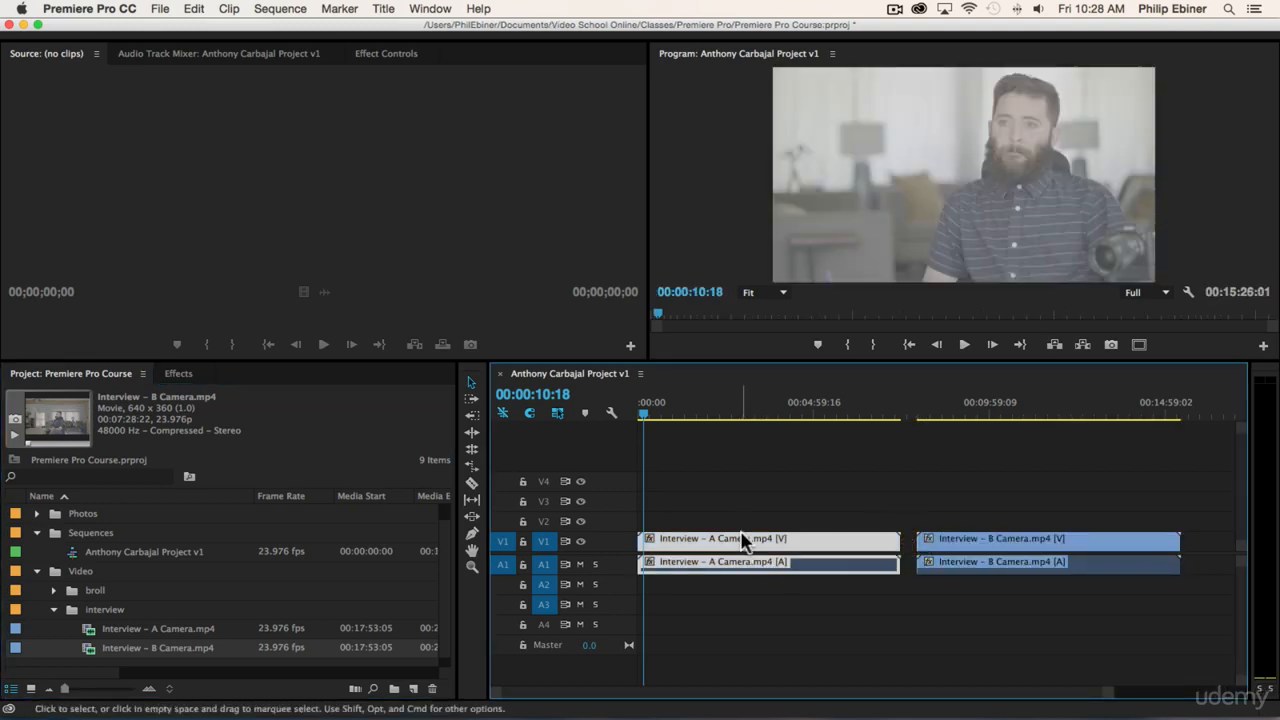
drag(736, 538, 737, 520)
drag(687, 563, 687, 584)
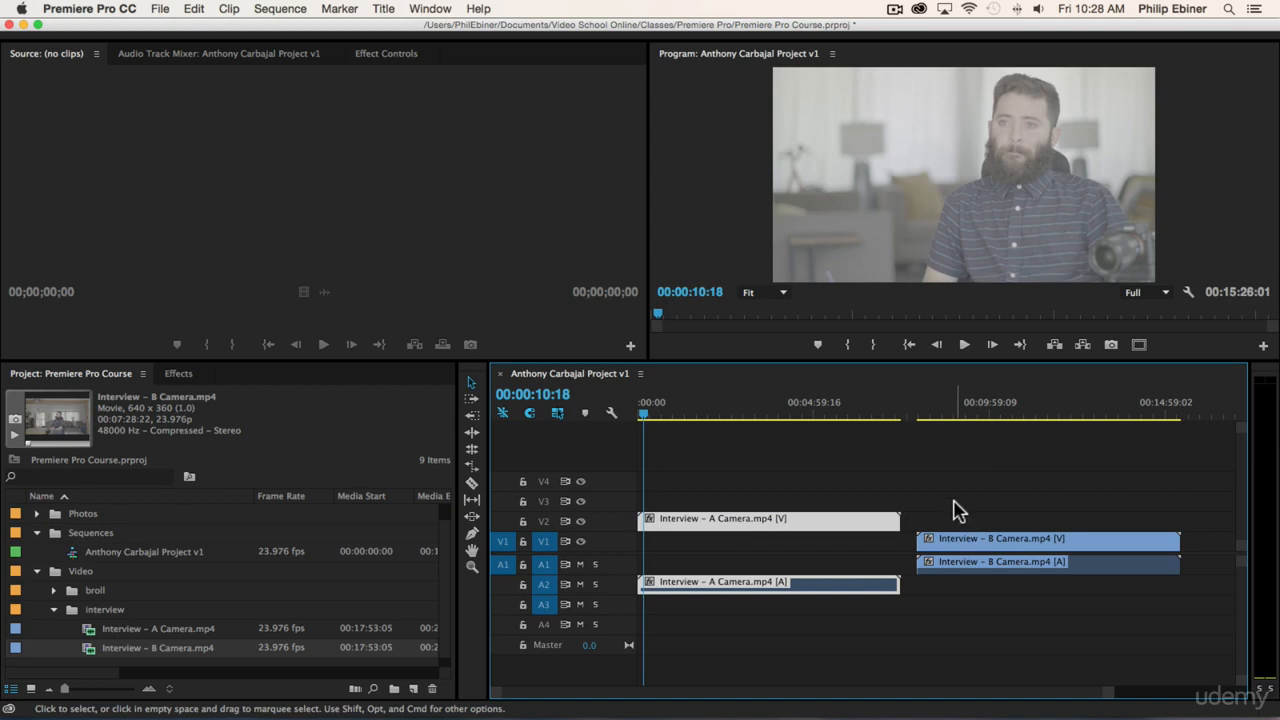
click(960, 545)
drag(976, 540, 741, 545)
Compare the two camera angles at 00:00:49:02 by toggling the visibility of track V2, leaving it visible.
click(666, 408)
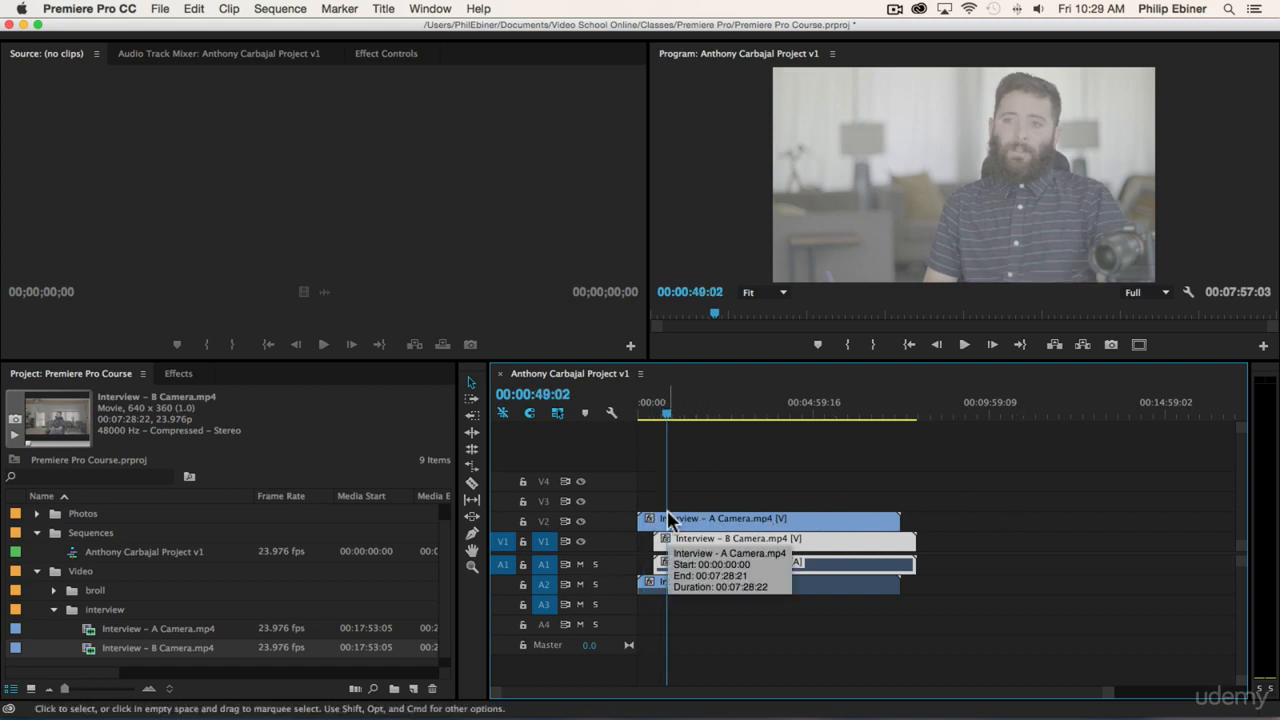
click(581, 522)
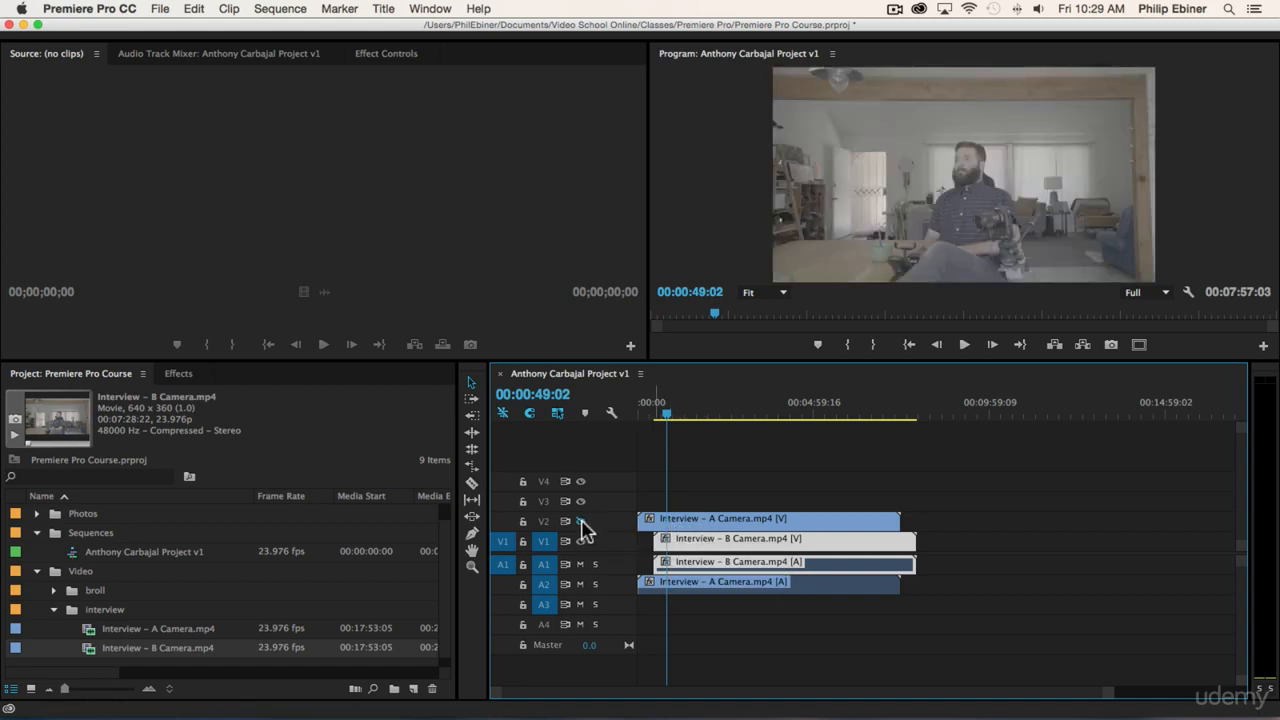
click(580, 521)
click(580, 521)
click(581, 521)
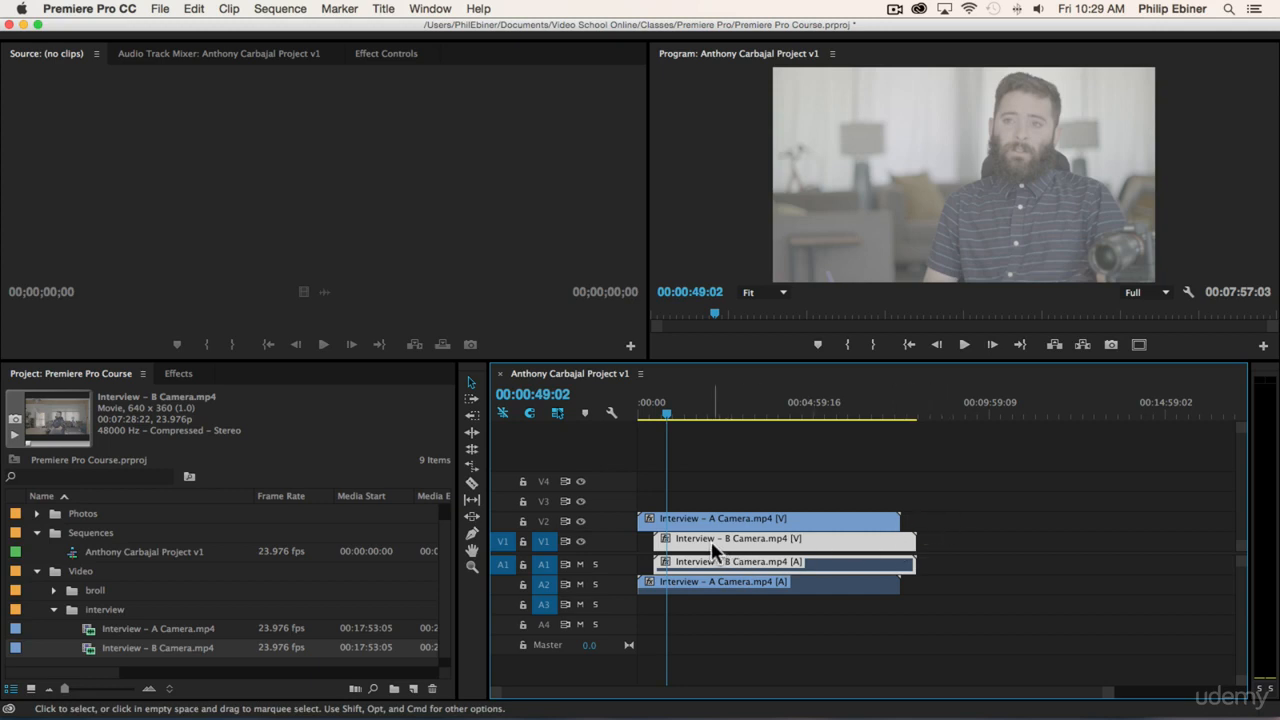
Expand audio tracks A1 and A2 so the waveforms of both camera clips are displayed.
click(672, 537)
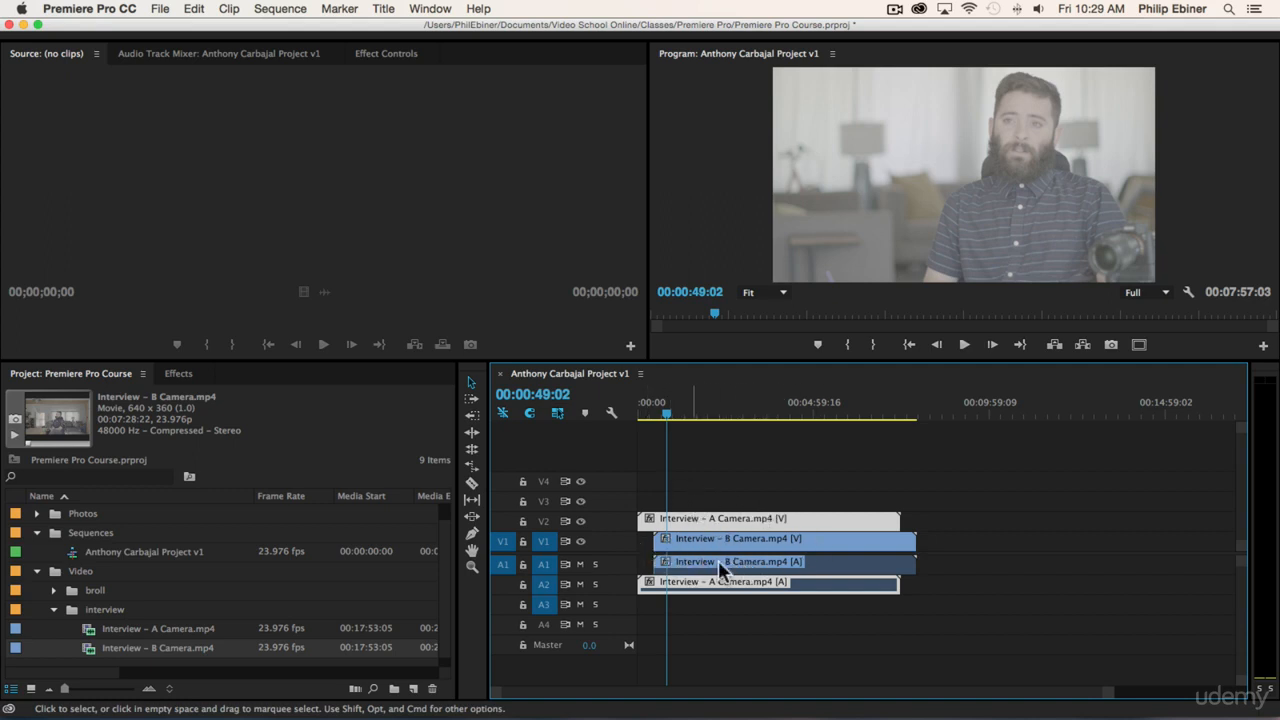
key(=)
key(=)
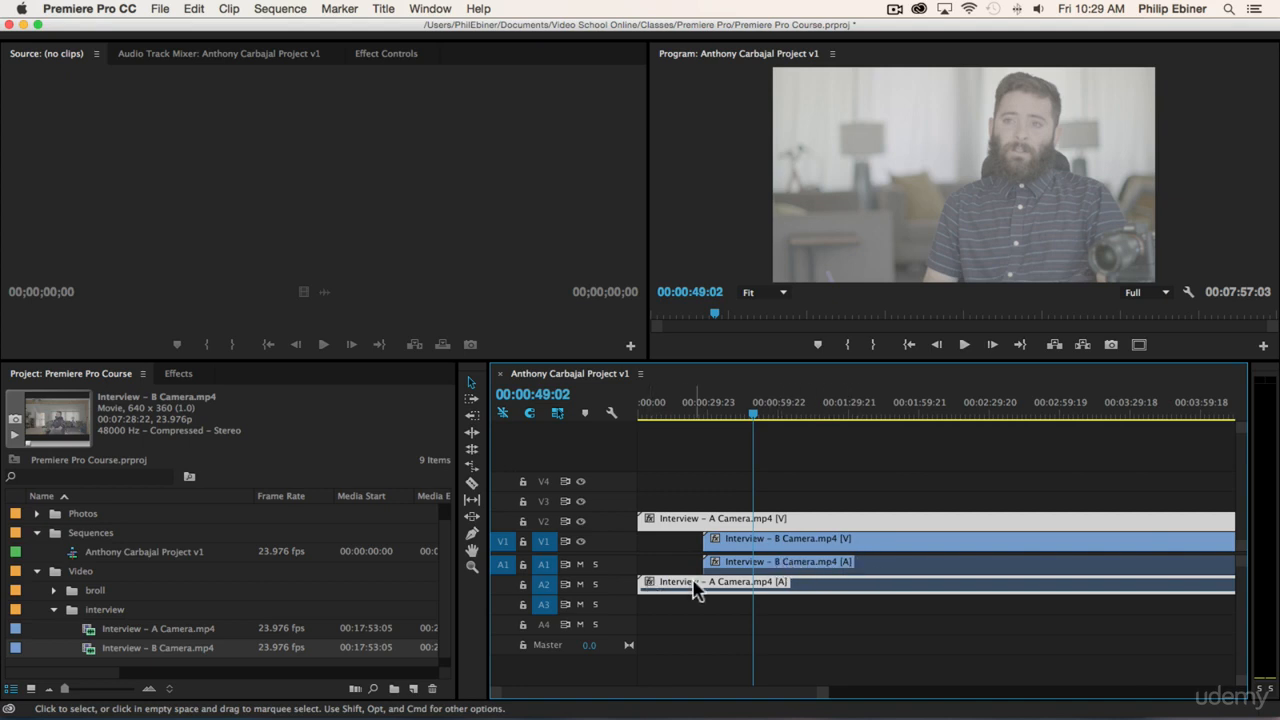
double_click(615, 572)
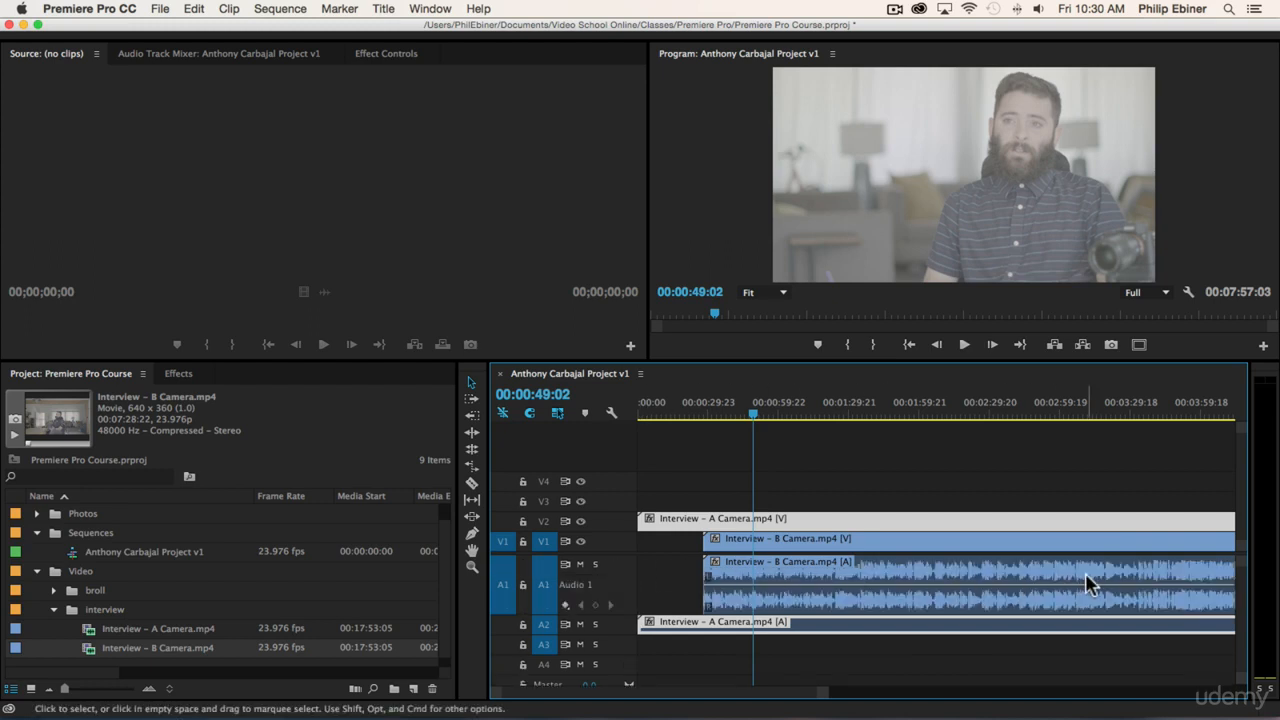
click(652, 446)
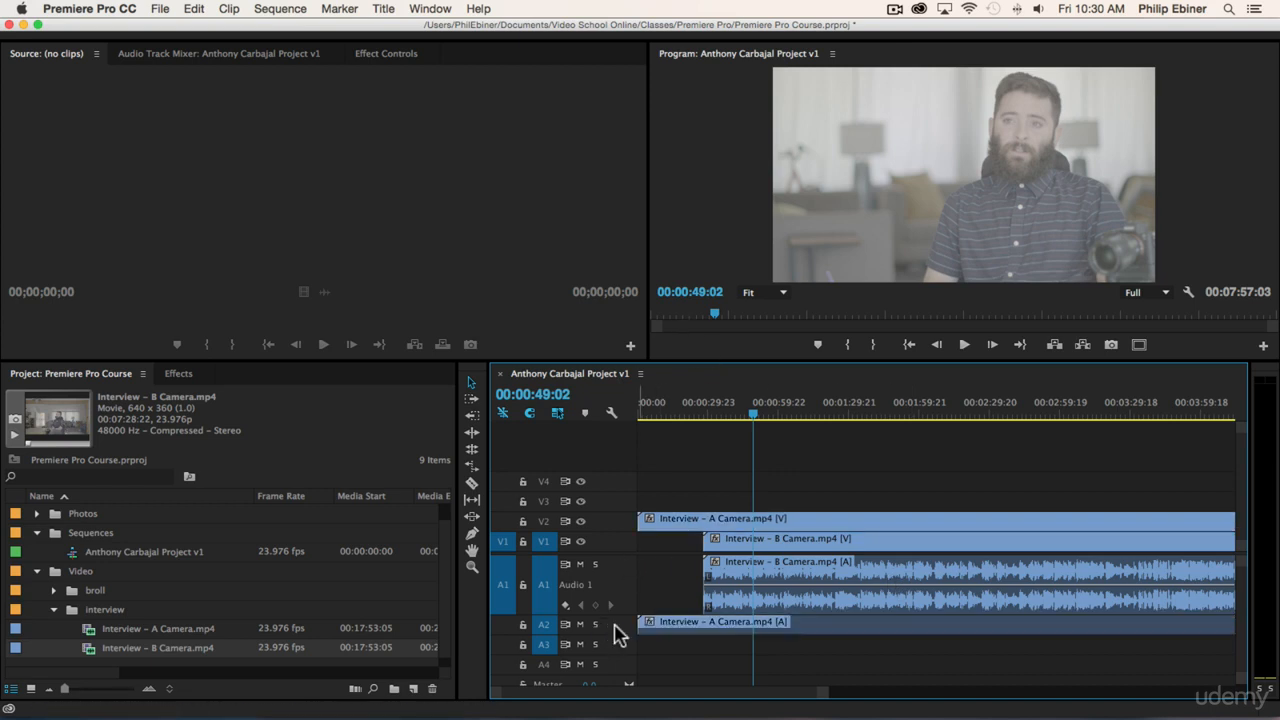
drag(612, 634, 611, 676)
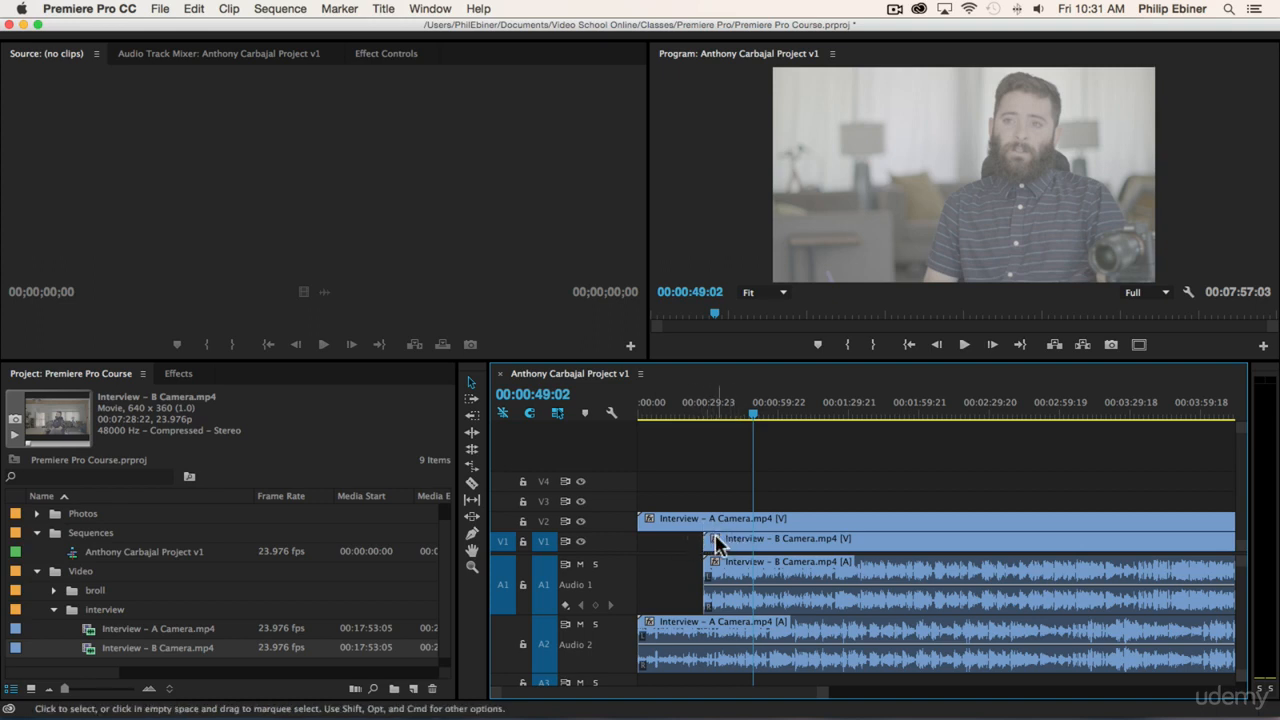
Align the B Camera clip with the A Camera clip at the start of the sequence and compare their waveforms.
drag(651, 409, 614, 409)
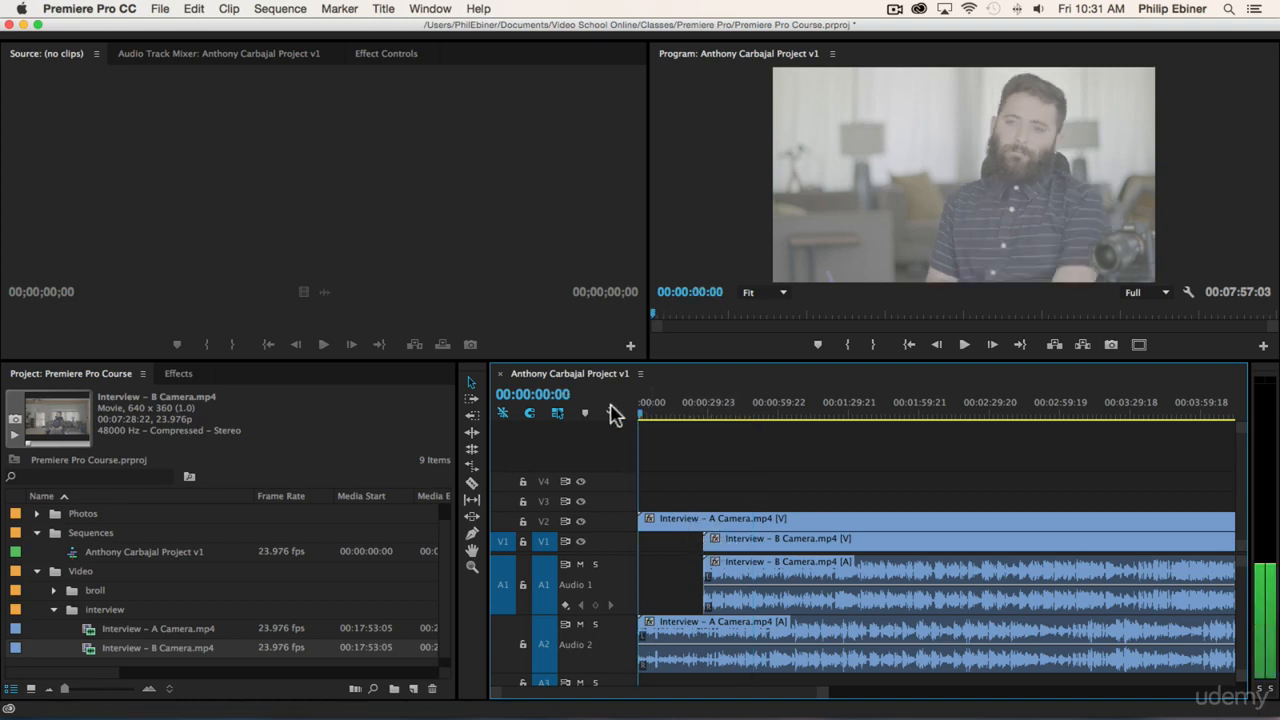
drag(746, 536, 714, 543)
key(equal)
key(equal)
key(equal)
key(equal)
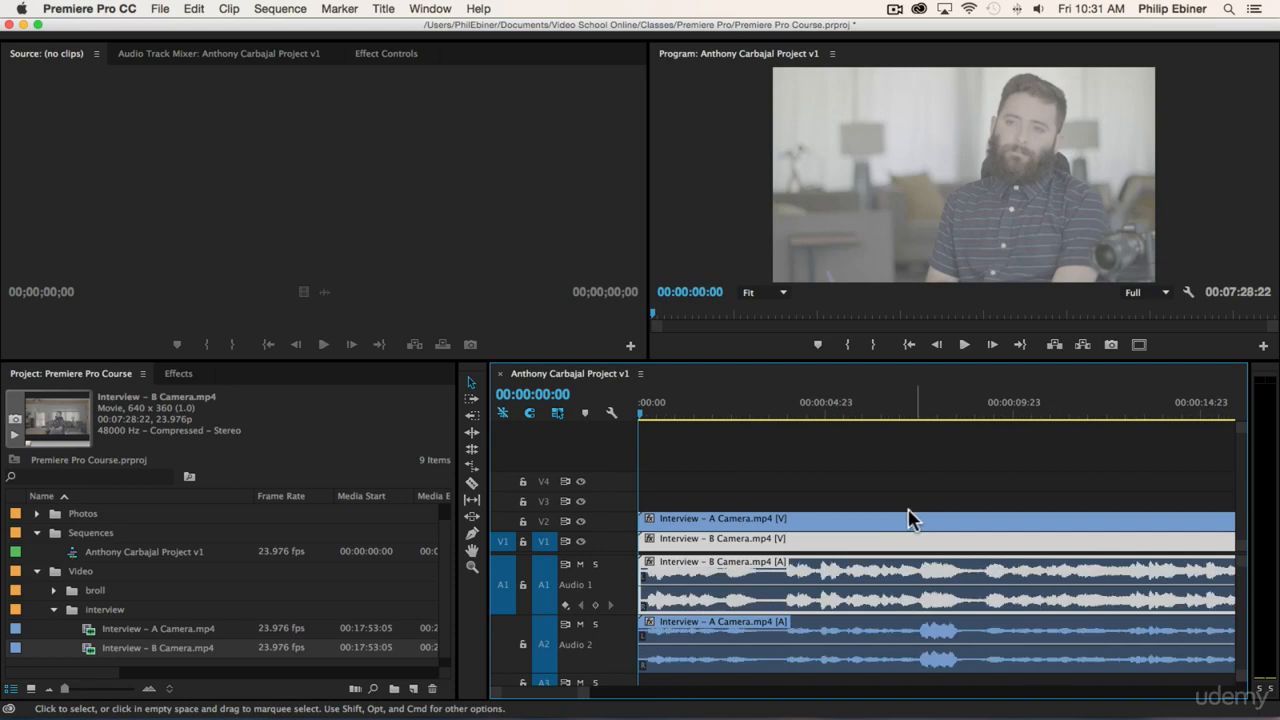
key(equal)
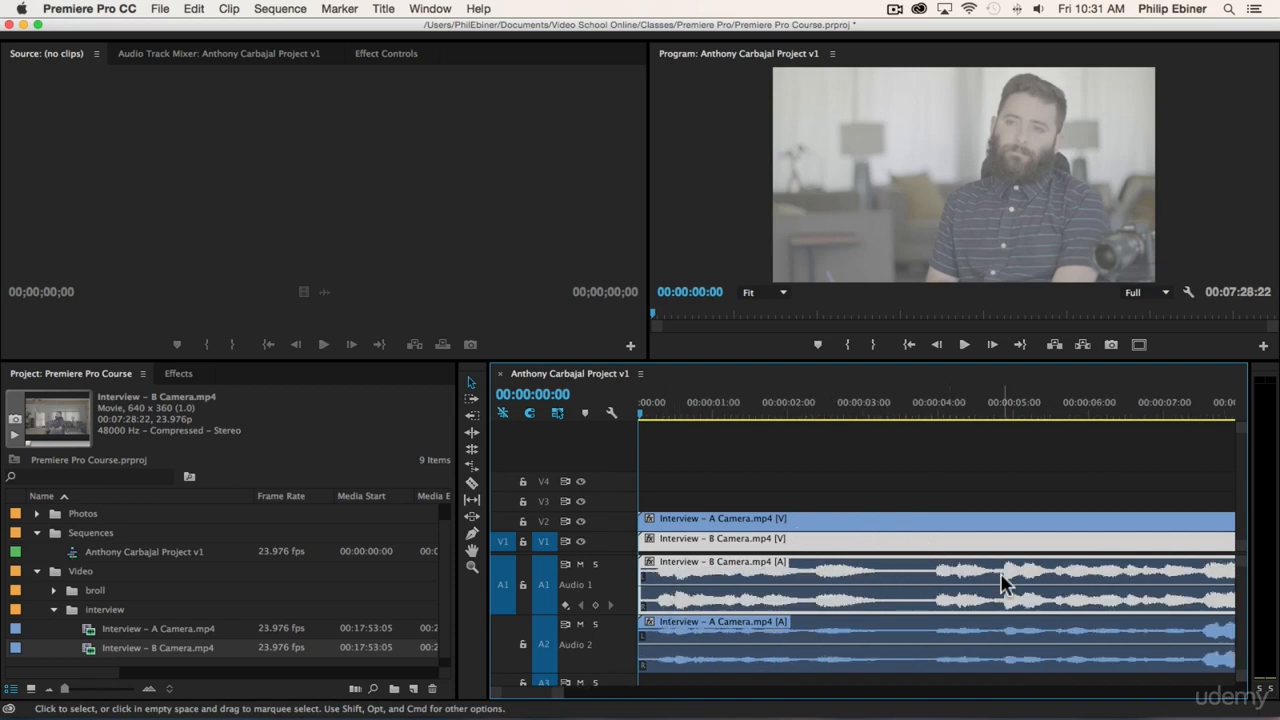
Play the sequence from the start to about 00:00:06:07 to check the sync between both cameras' audio.
key(space)
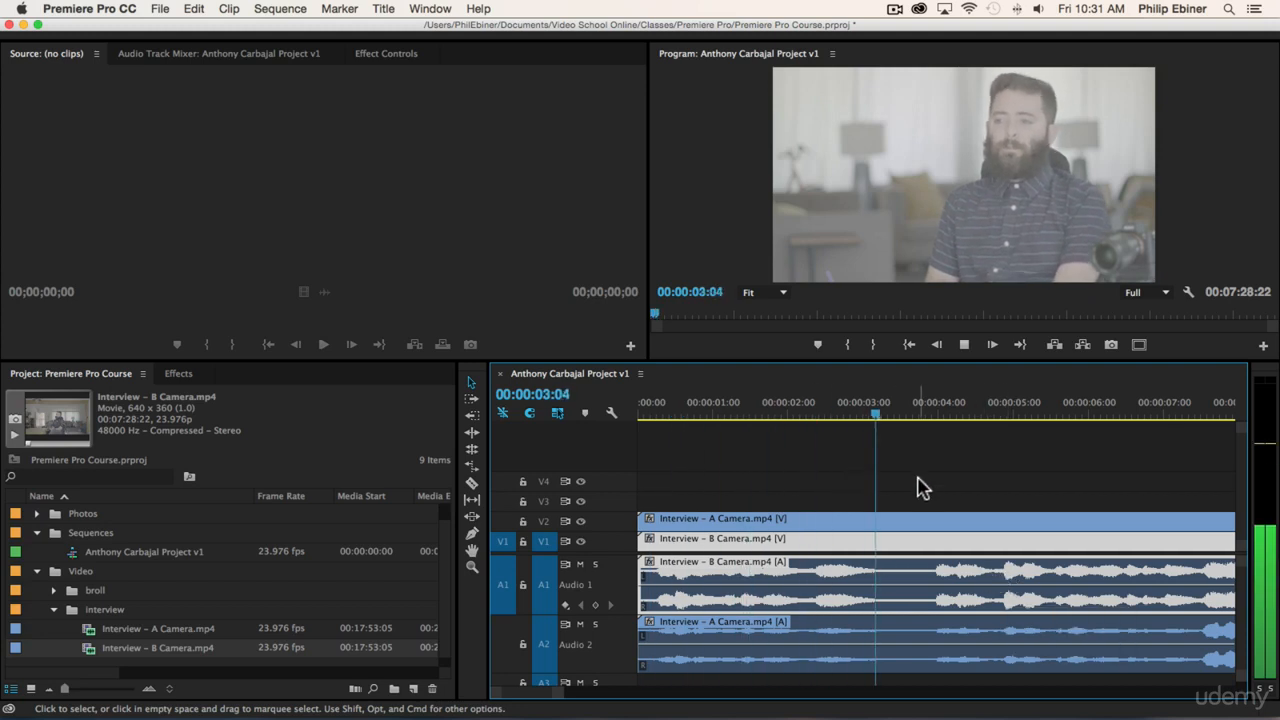
key(minus)
key(minus)
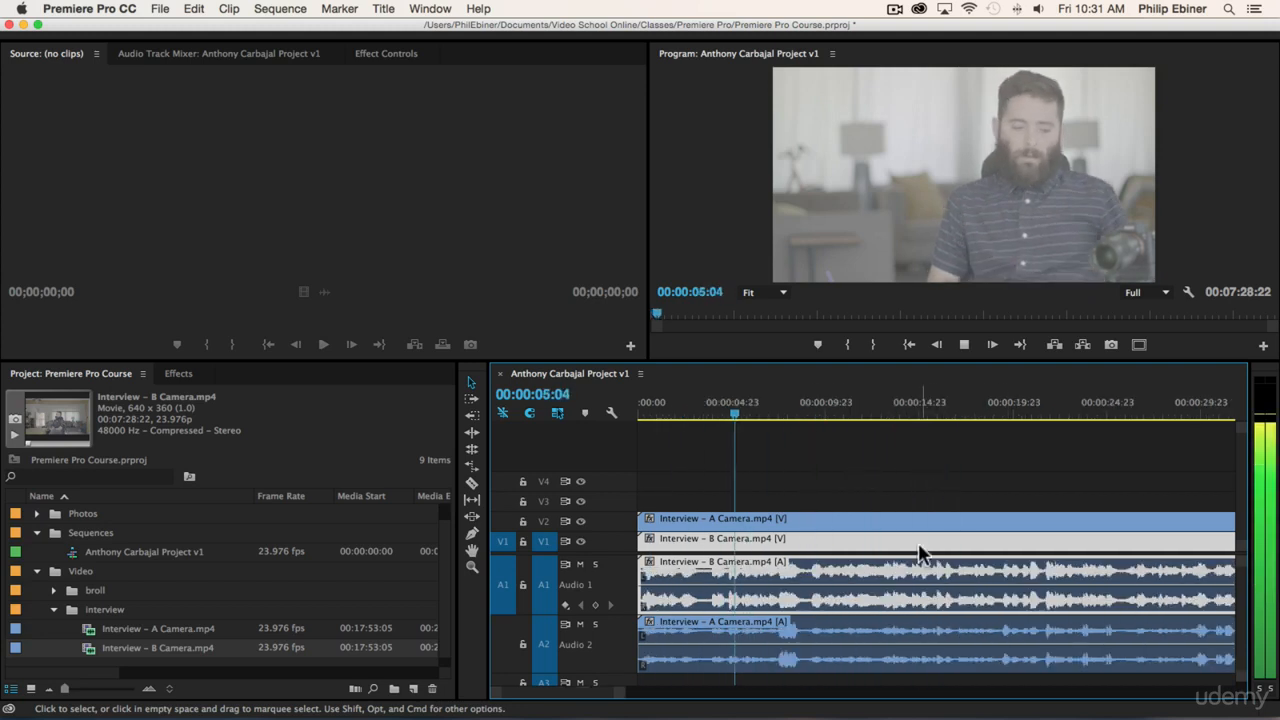
key(space)
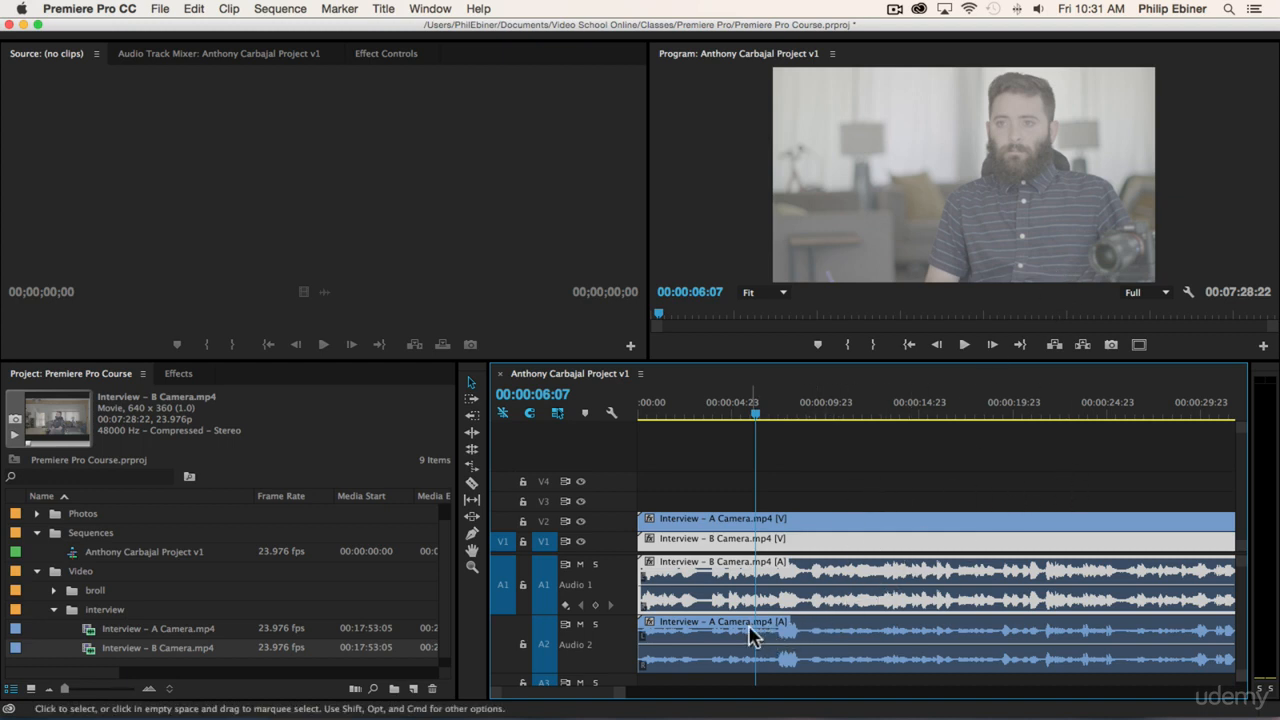
click(858, 470)
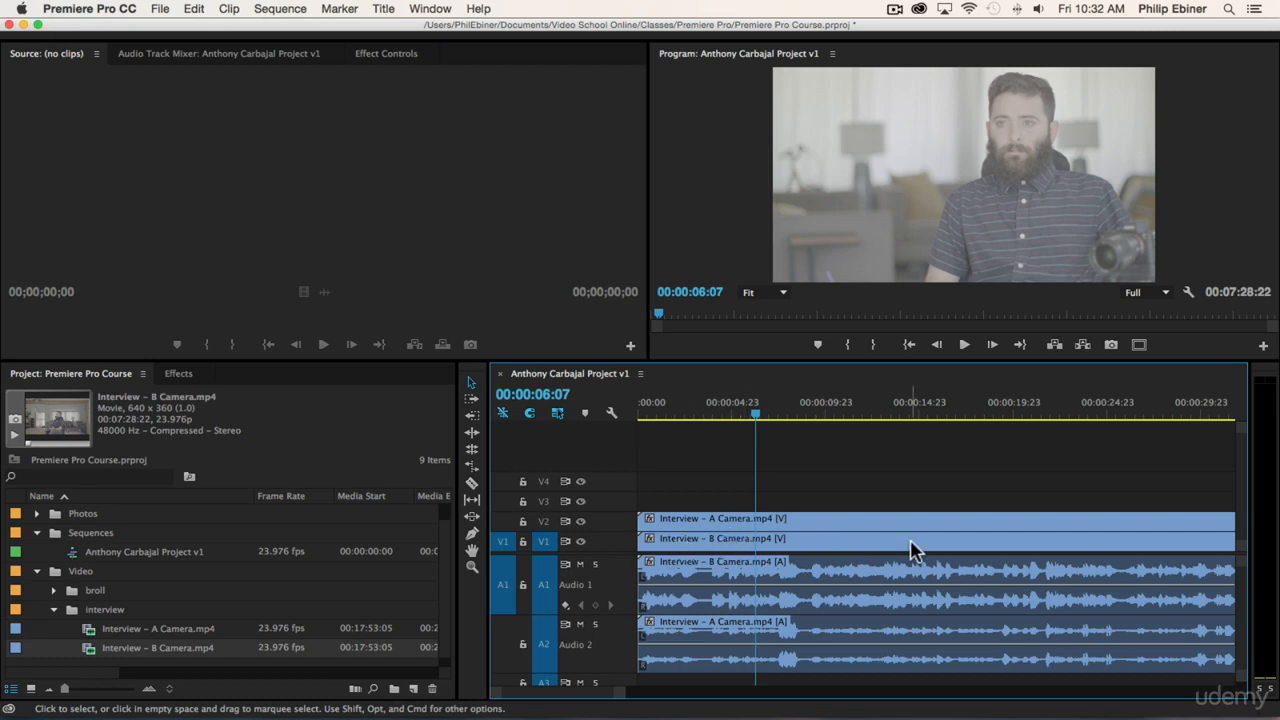
Shift the B Camera clip about 3.6 seconds later on the timeline to put it out of sync with the A Camera clip.
key(minus)
key(minus)
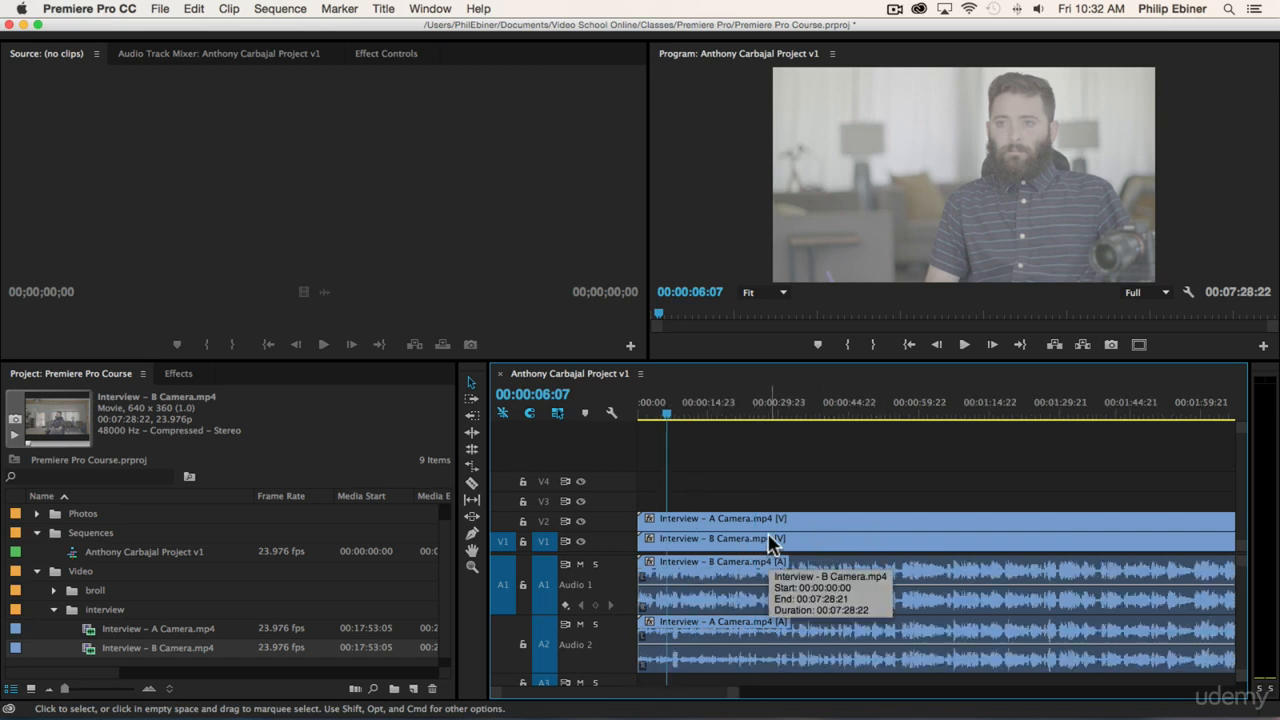
key(equal)
key(equal)
key(equal)
key(equal)
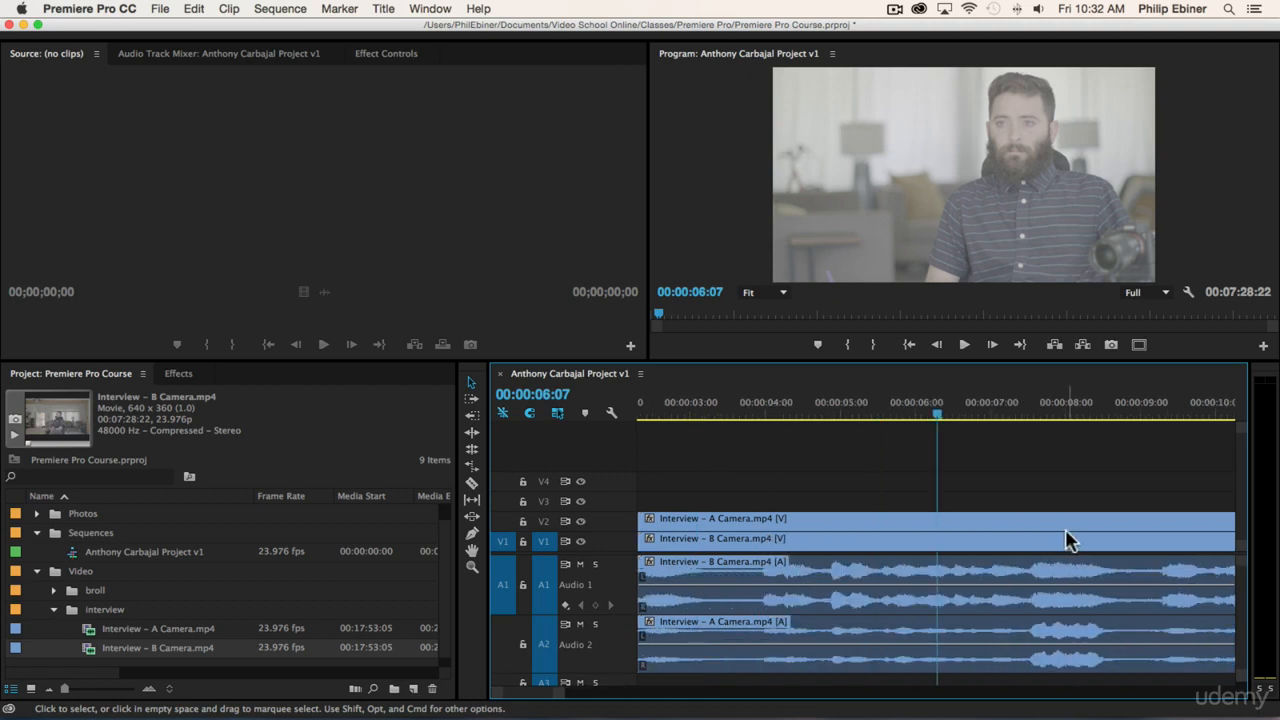
key(equal)
drag(991, 546, 961, 550)
key(minus)
key(minus)
drag(775, 546, 843, 550)
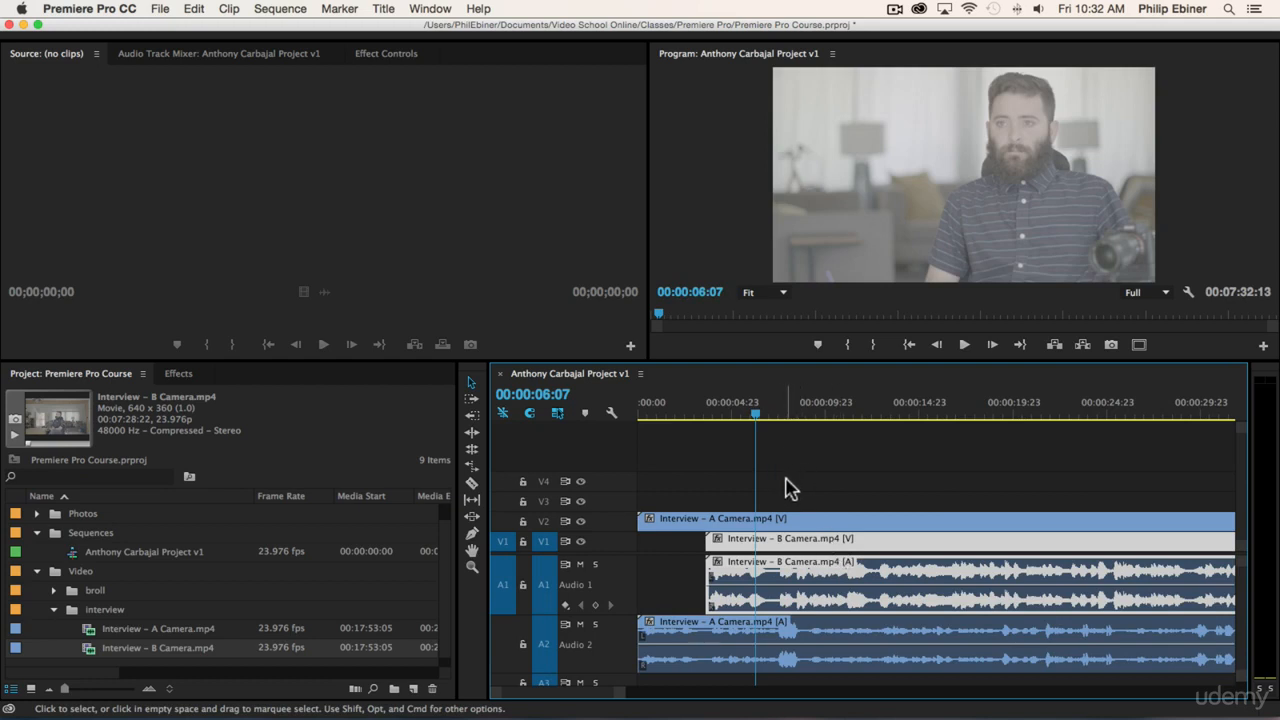
click(740, 490)
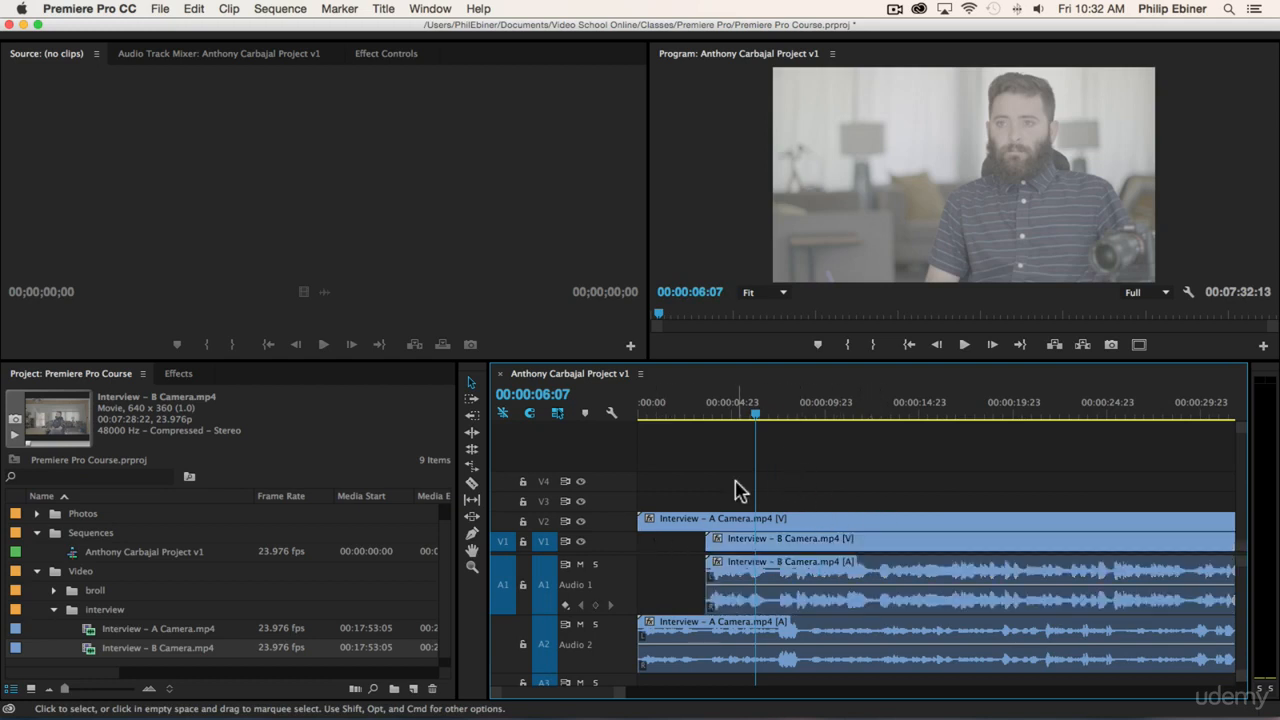
Synchronize the A Camera and B Camera clips by audio, using Mix Down as the track channel.
key(minus)
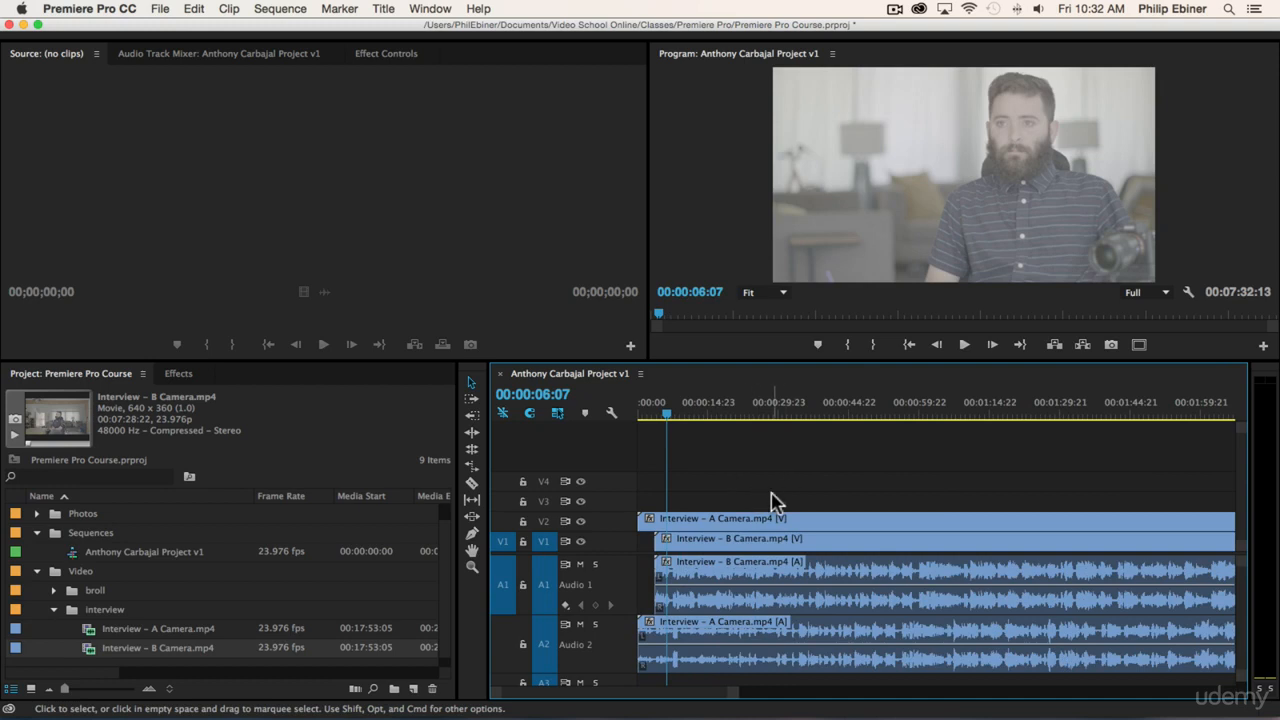
key(minus)
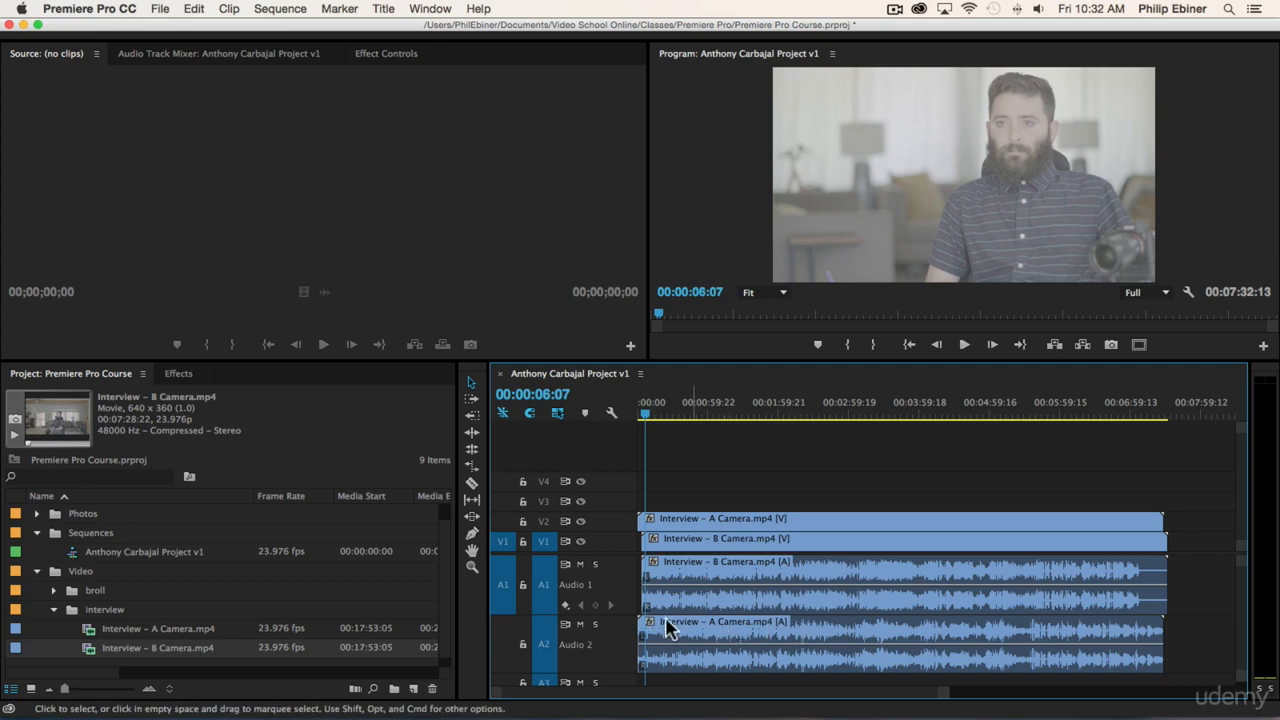
drag(810, 507, 832, 614)
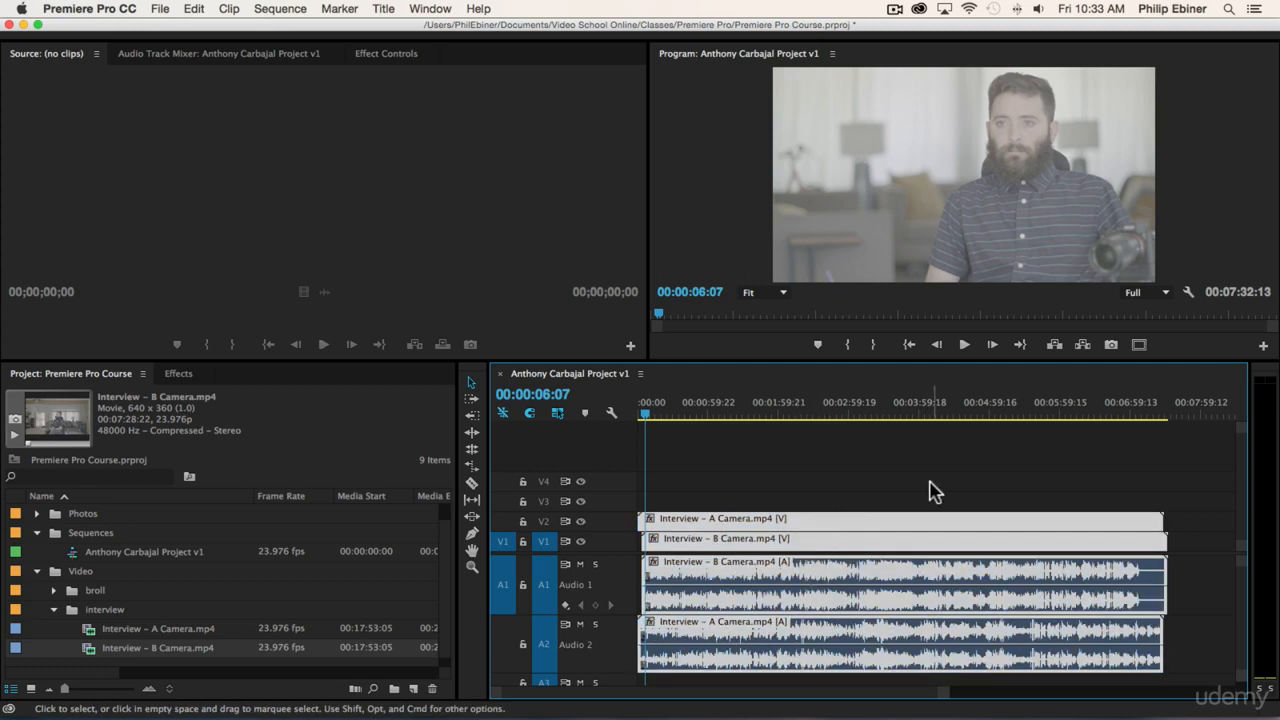
right_click(799, 551)
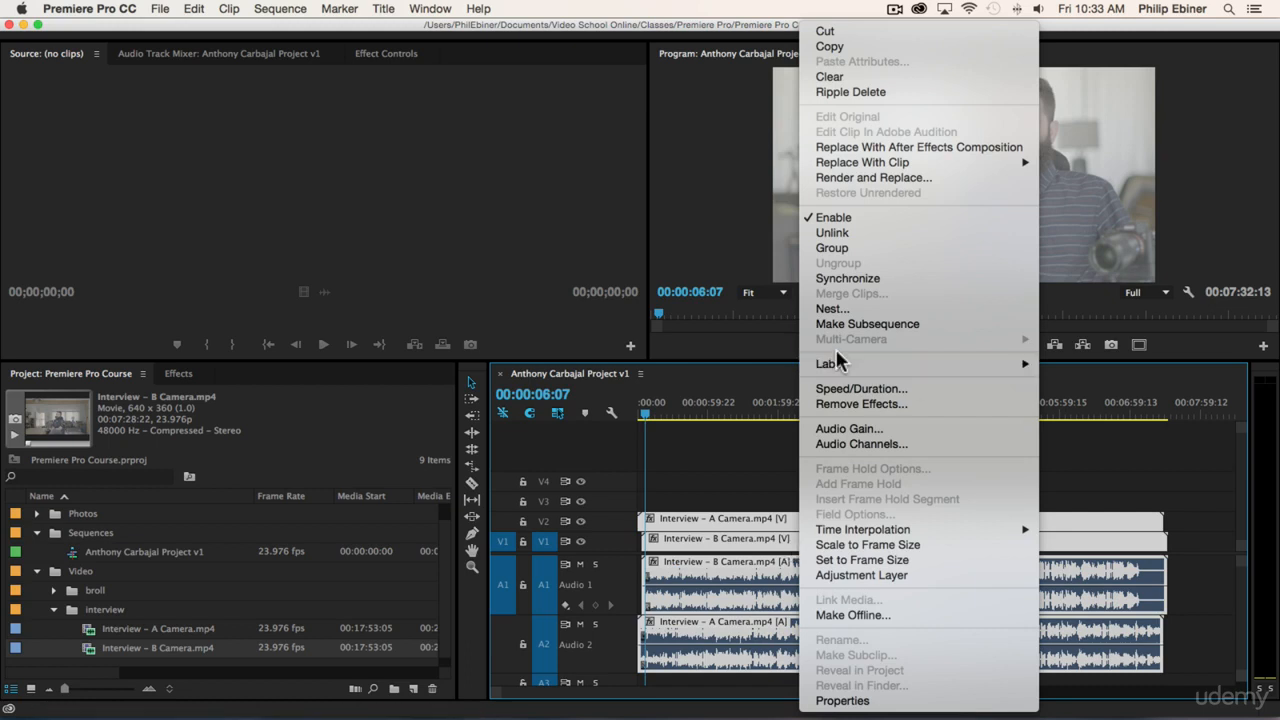
click(845, 278)
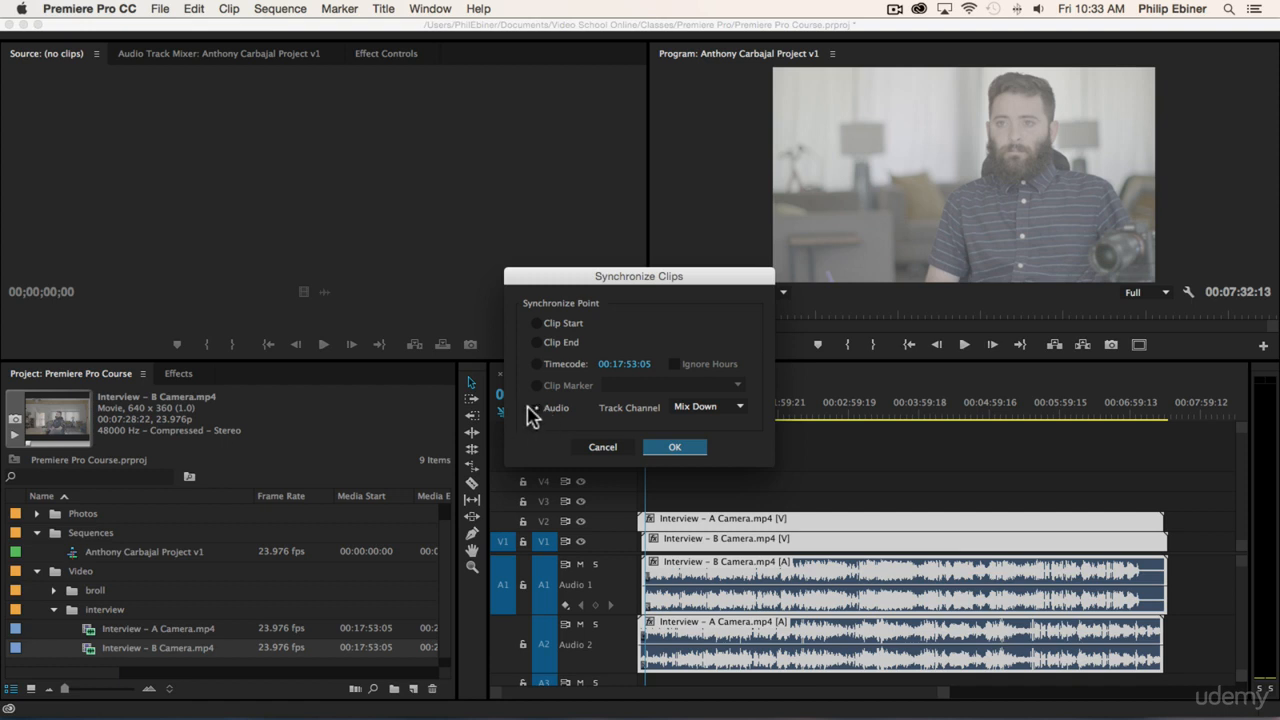
click(697, 407)
click(700, 442)
click(676, 447)
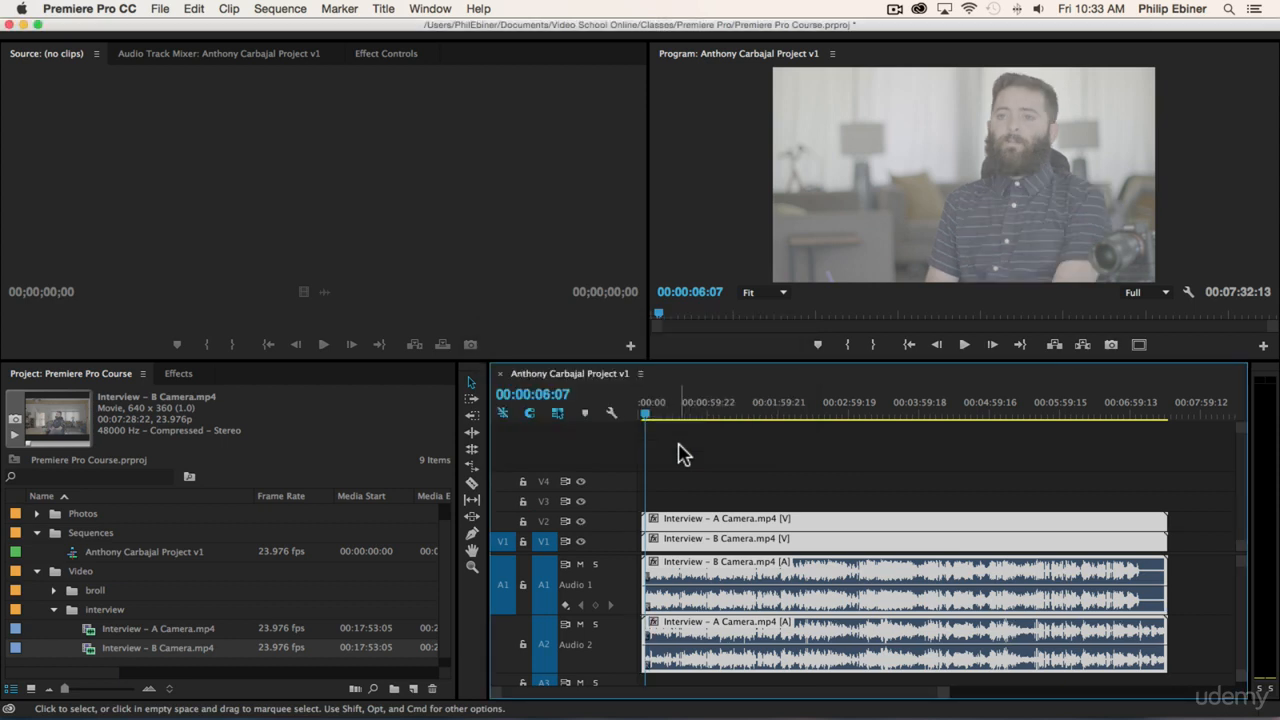
Inspect the waveforms of both camera clips up close to check their alignment after synchronizing.
key(equal)
key(equal)
key(equal)
key(equal)
key(equal)
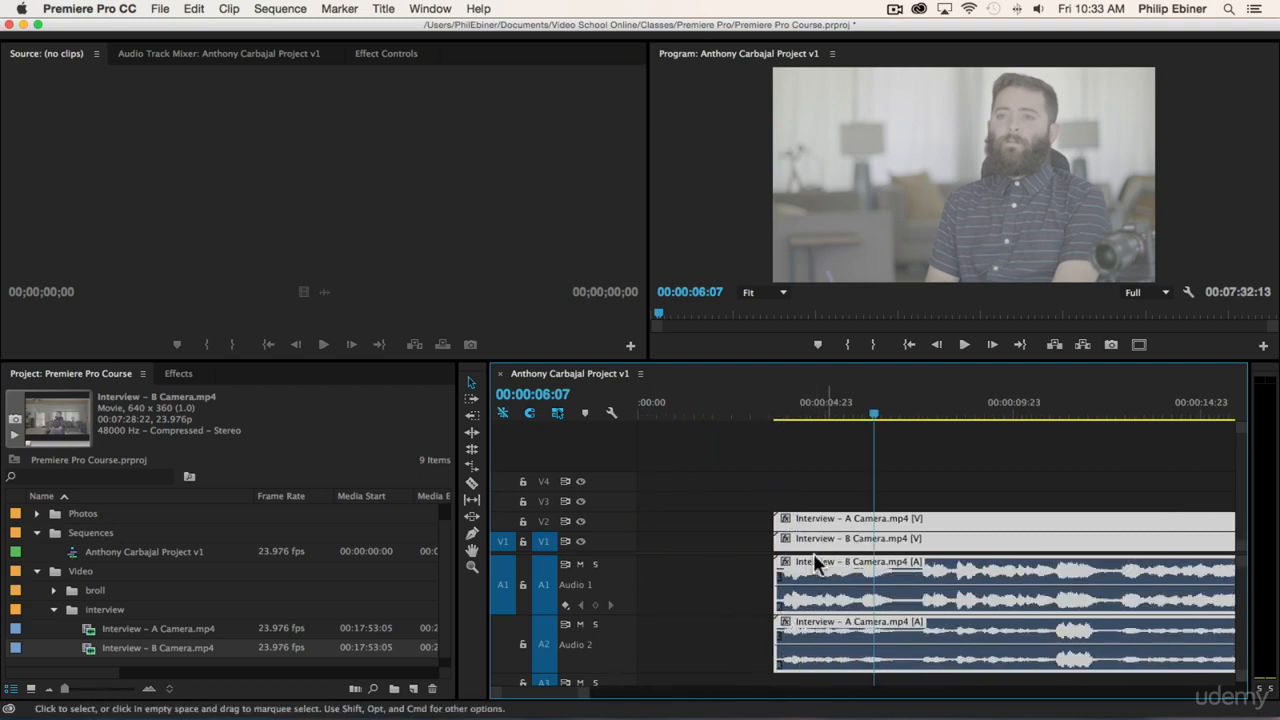
key(minus)
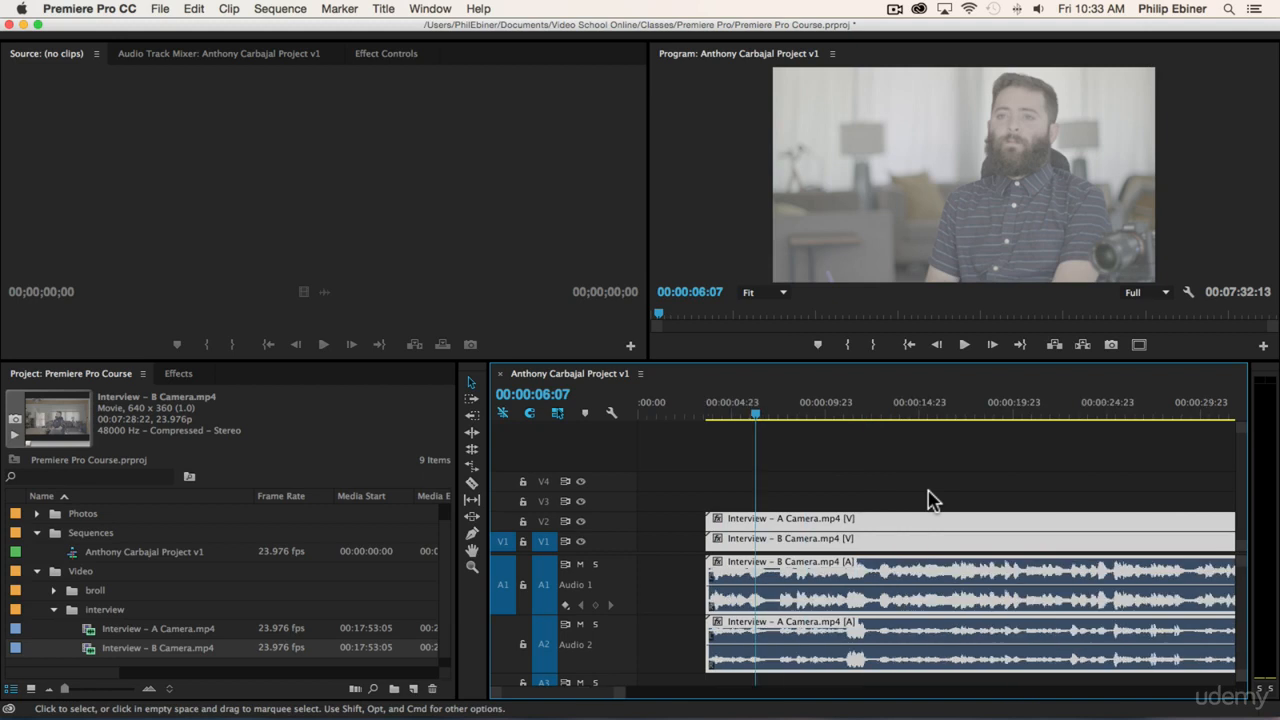
key(minus)
Save the project and move both synchronized camera clips together to the very start of the sequence.
key(super+s)
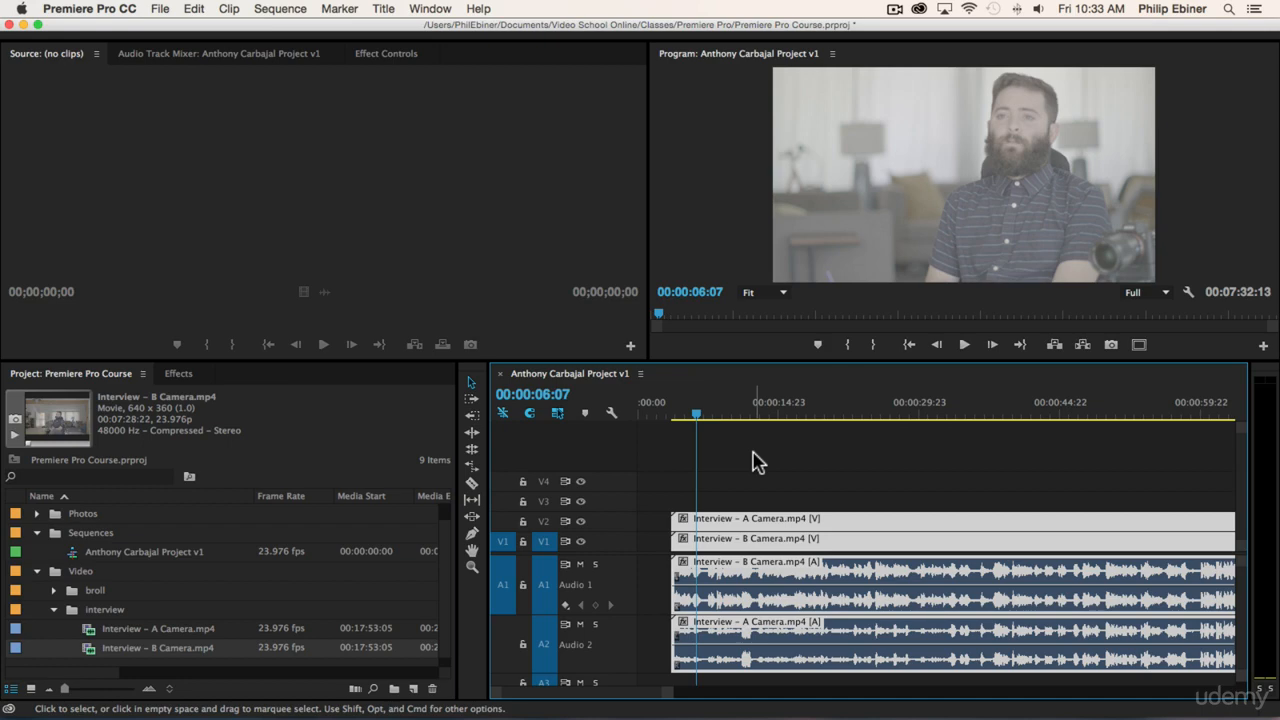
key(minus)
key(minus)
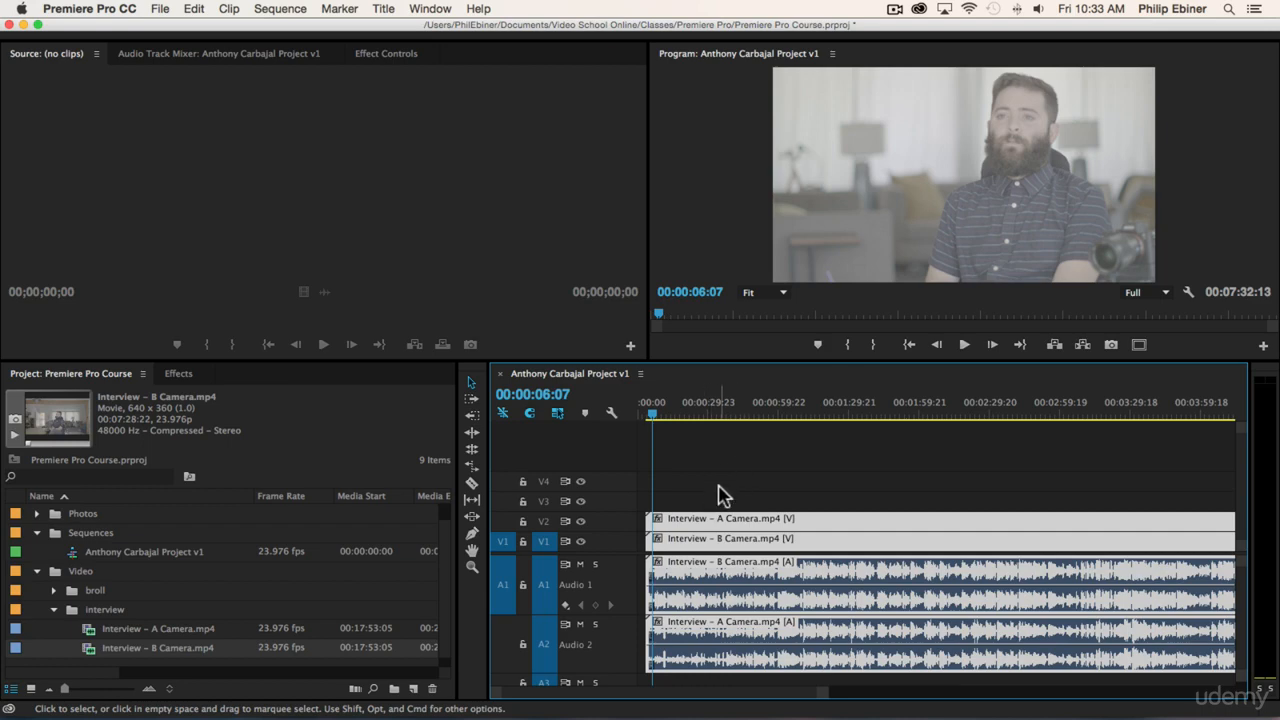
drag(688, 526, 614, 531)
key(equal)
key(equal)
drag(730, 522, 651, 531)
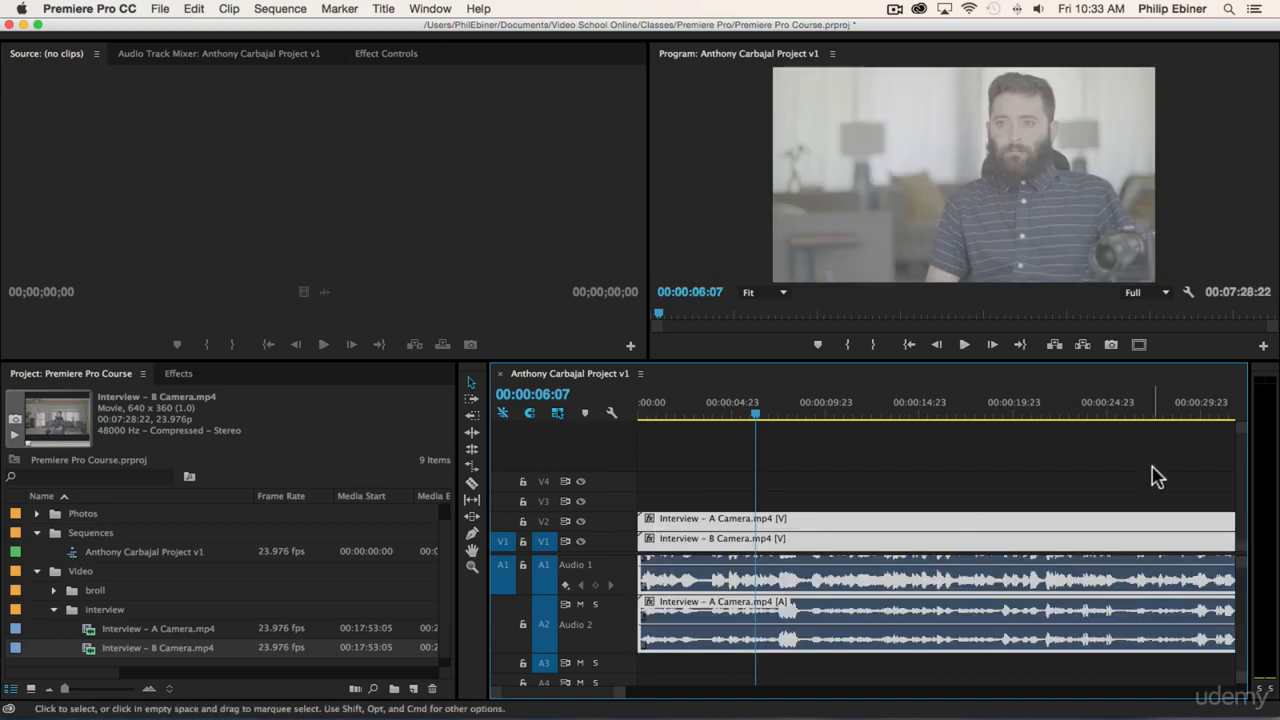
Move the playhead to the start of the sequence and select both camera clips together with a marquee.
drag(690, 405, 523, 411)
mouse_move(662, 527)
mouse_down()
mouse_move(806, 529)
mouse_move(650, 530)
mouse_up()
click(700, 497)
drag(690, 460, 849, 660)
click(697, 500)
drag(672, 486, 835, 673)
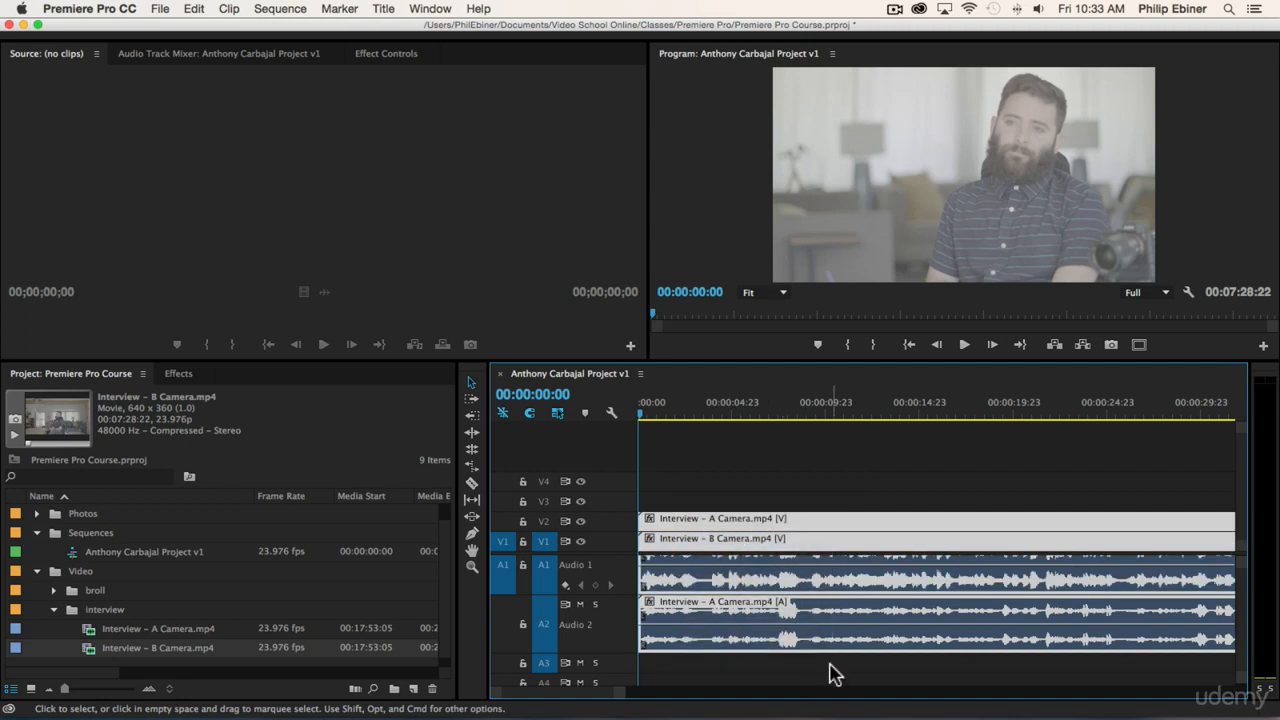
Select the A Camera and B Camera clips separately and as a pair, and clear the selection.
click(766, 491)
click(767, 519)
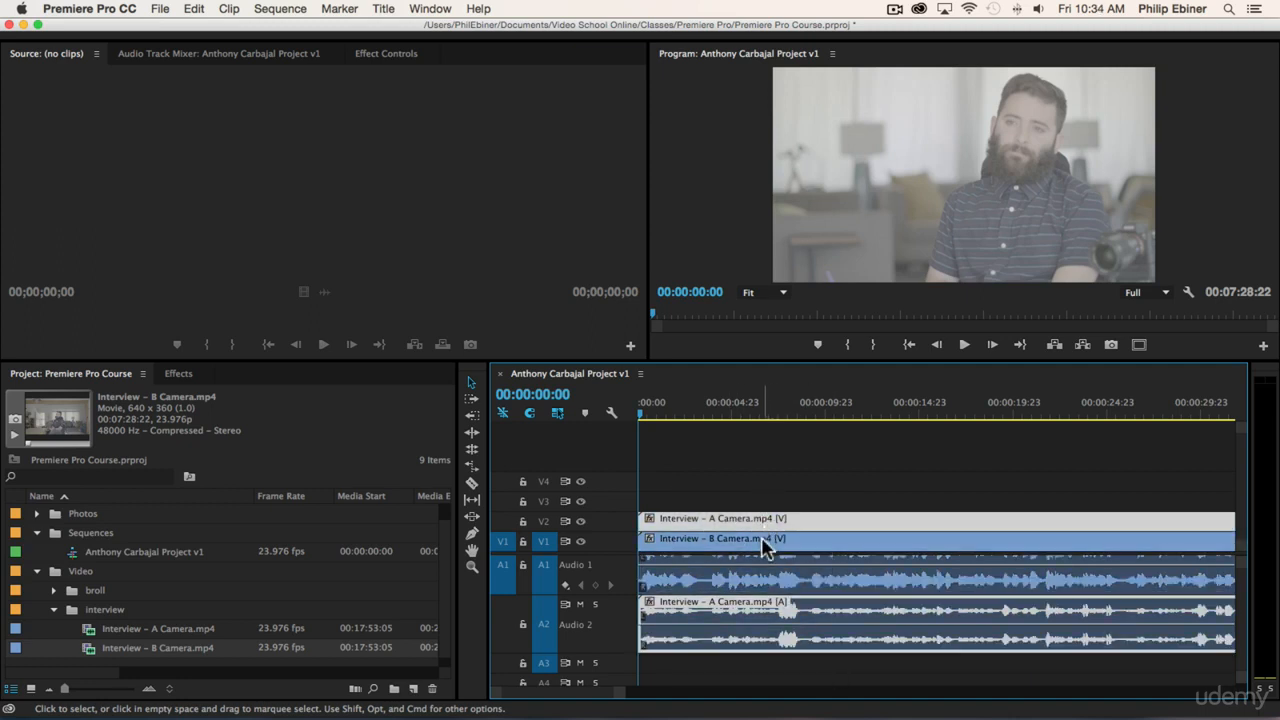
click(763, 545)
click(777, 486)
click(802, 521)
shift+click(781, 541)
drag(734, 537, 695, 515)
drag(697, 463, 852, 678)
click(781, 490)
Place Crusing Down Street.mp4 from the broll folder on track V3 at about 20 seconds, above both camera clips.
key(minus)
key(minus)
key(minus)
key(minus)
key(minus)
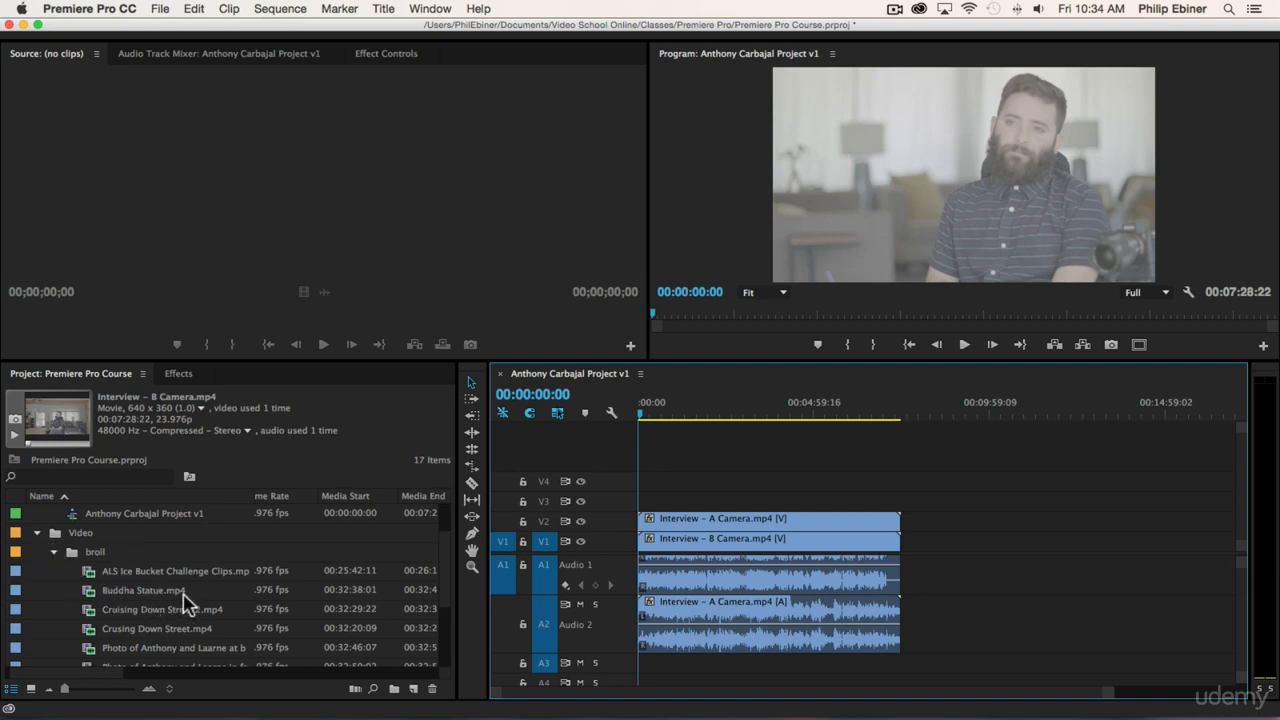
scroll(183, 600, down, 2)
drag(115, 595, 653, 512)
key(equal)
key(equal)
key(equal)
key(equal)
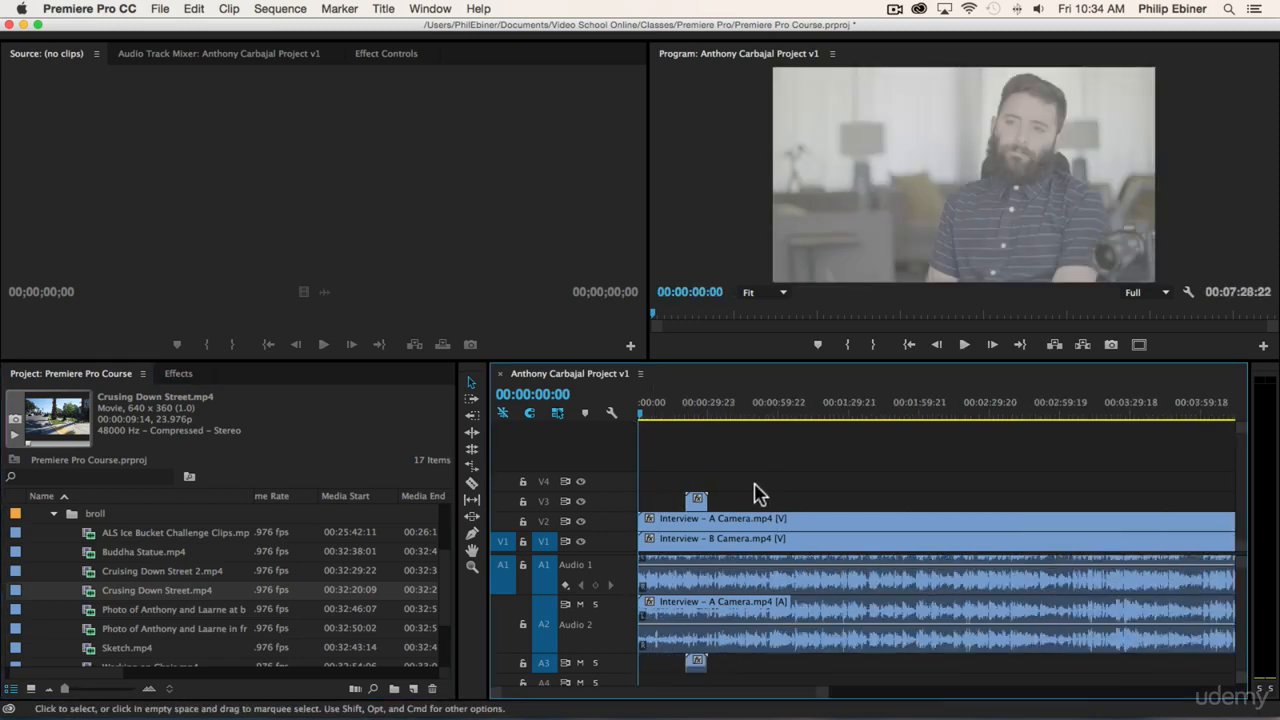
Play the sequence from about 14 seconds into the Crusing Down Street clip to preview the cutaway.
click(775, 412)
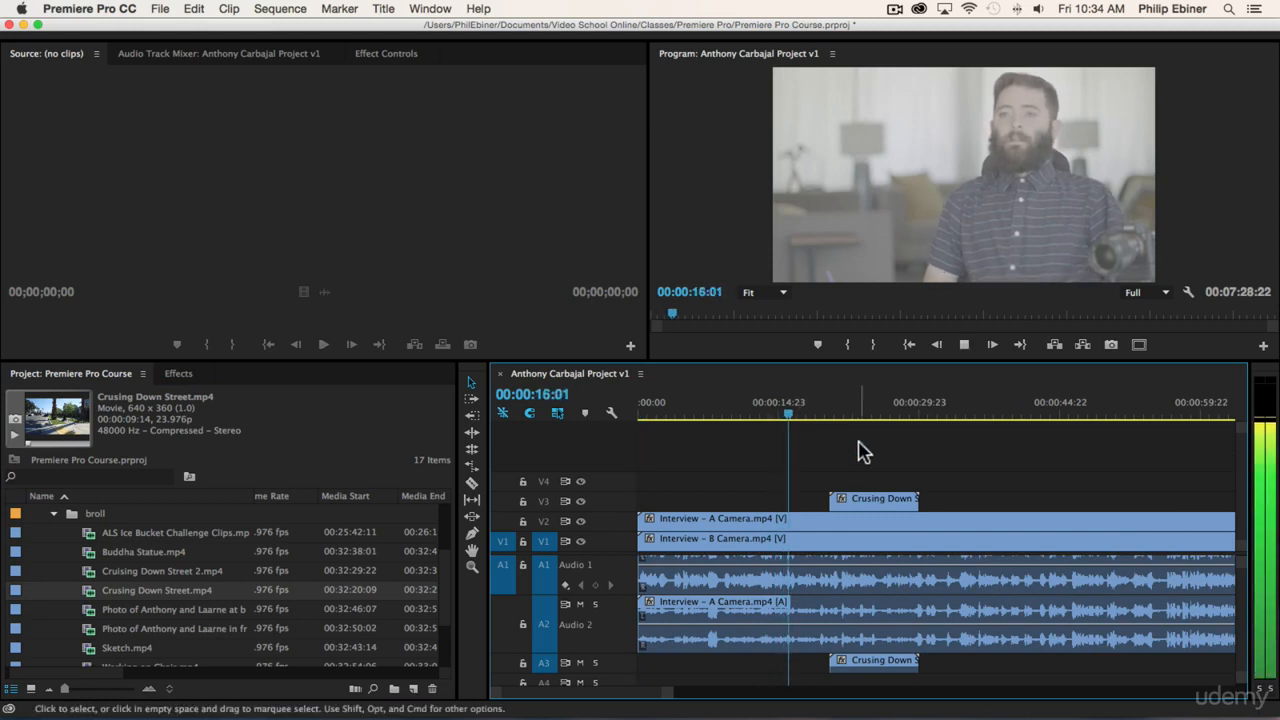
key(XF86AudioMute)
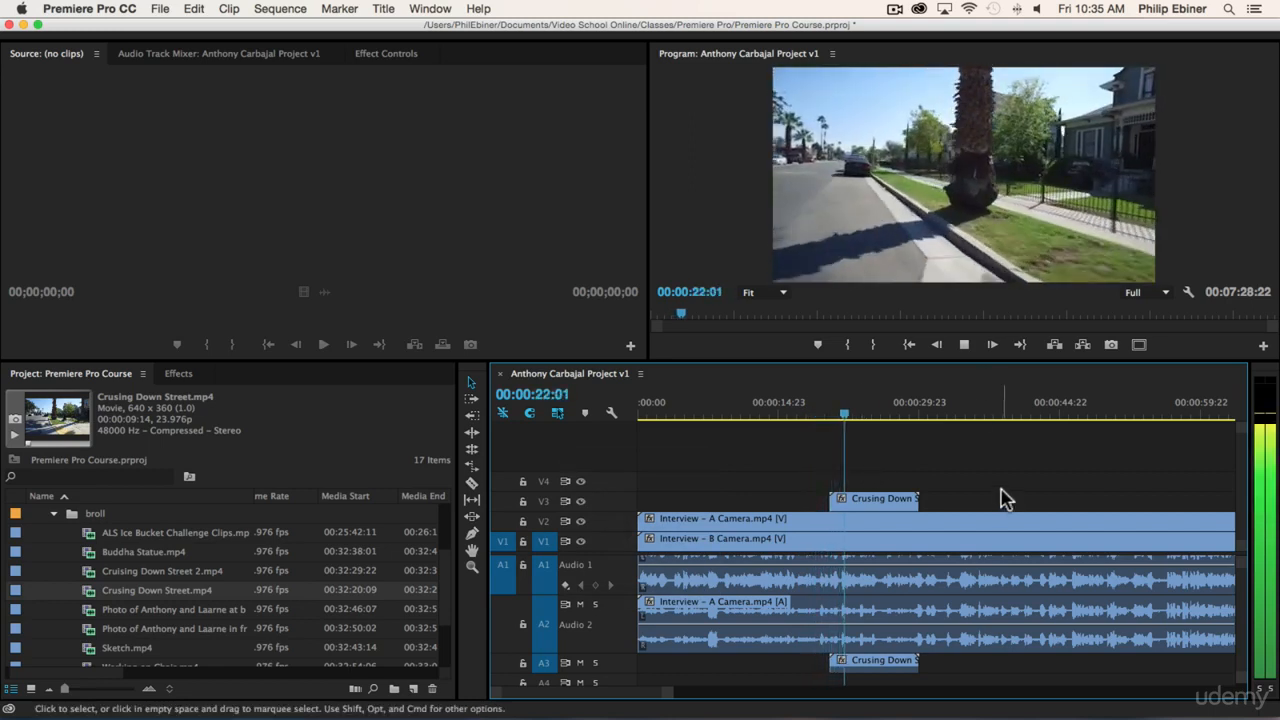
key(space)
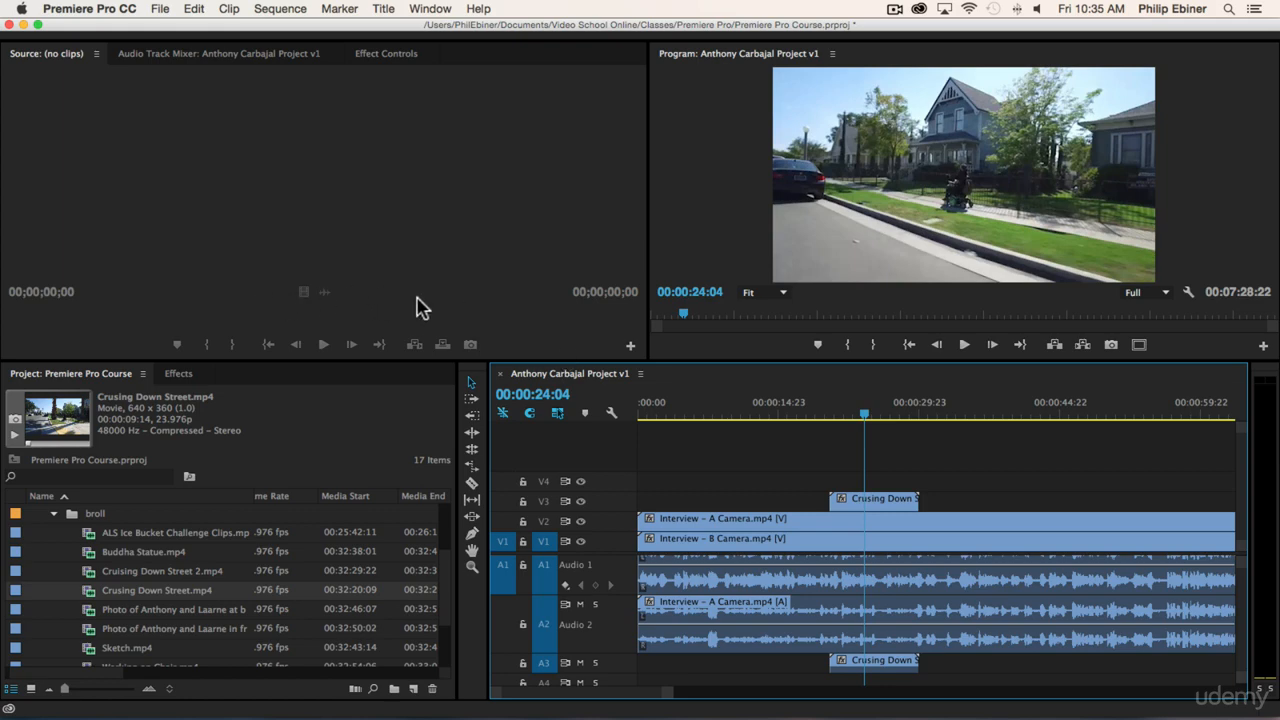
Place the sequence playhead at 00:00:30:18, open Working on Chair.mp4 as the source clip, and preview it from its beginning.
click(926, 414)
scroll(148, 586, down, 1)
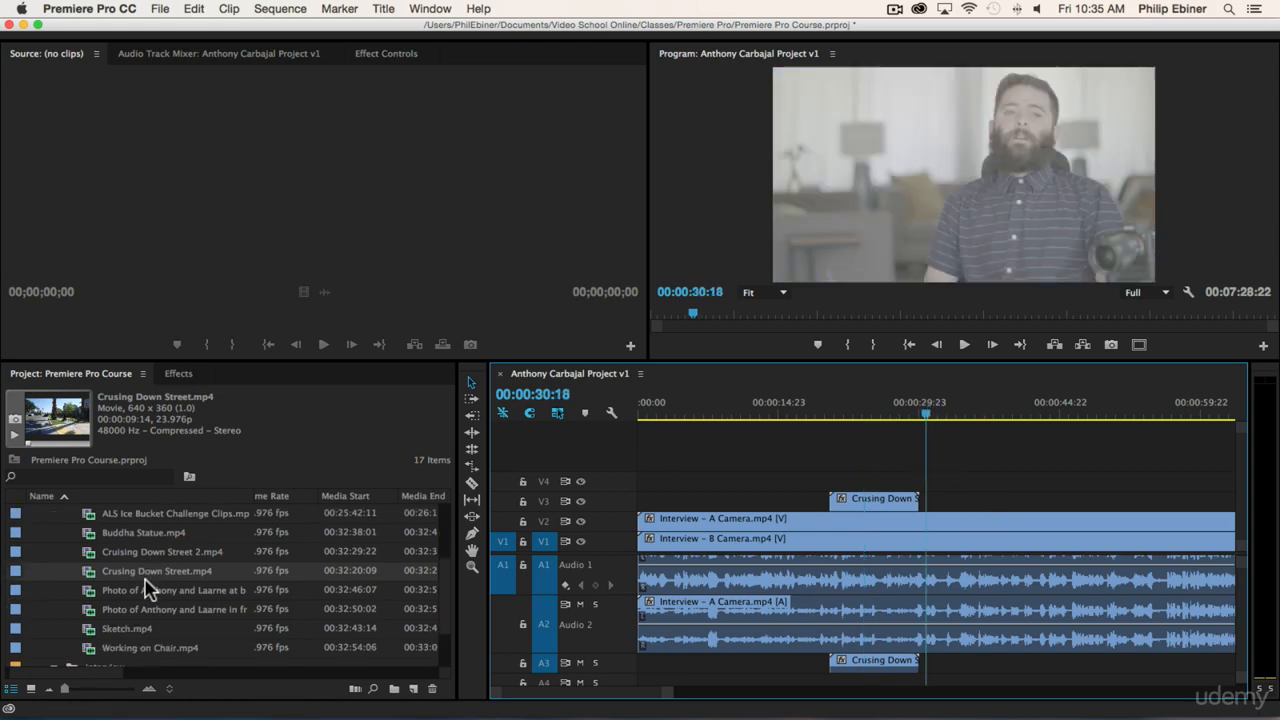
double_click(140, 648)
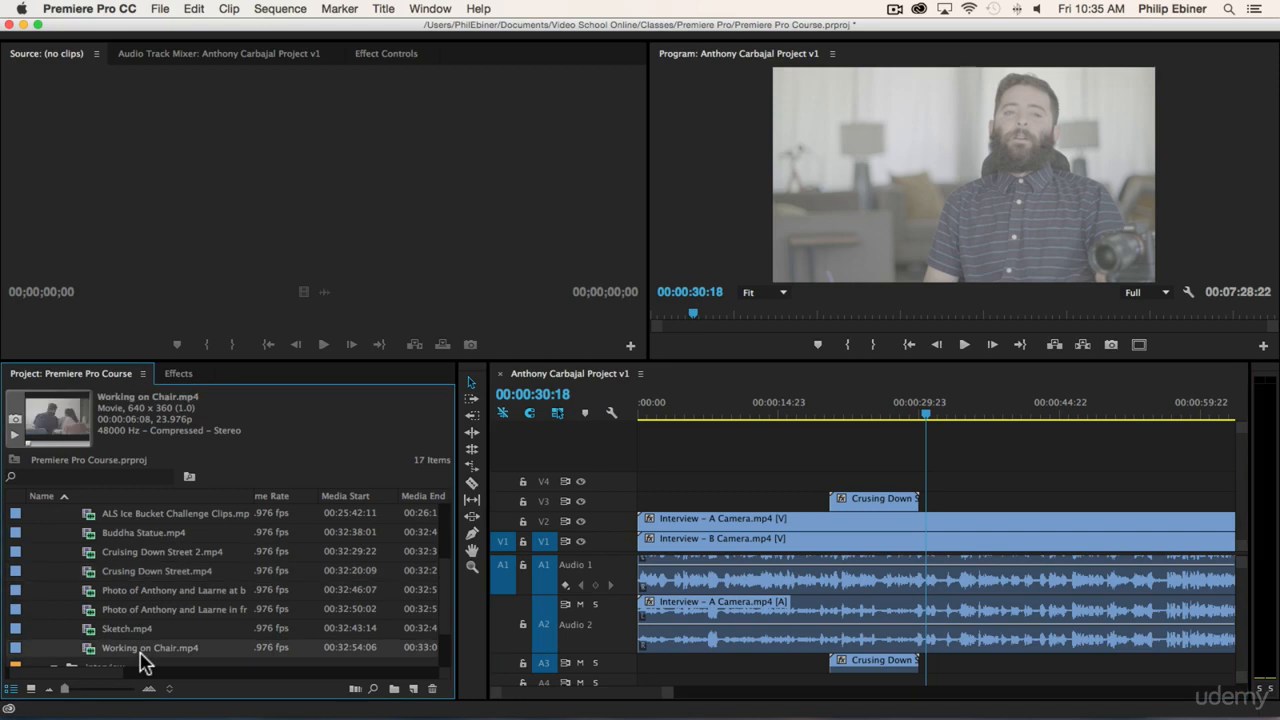
click(324, 345)
click(326, 348)
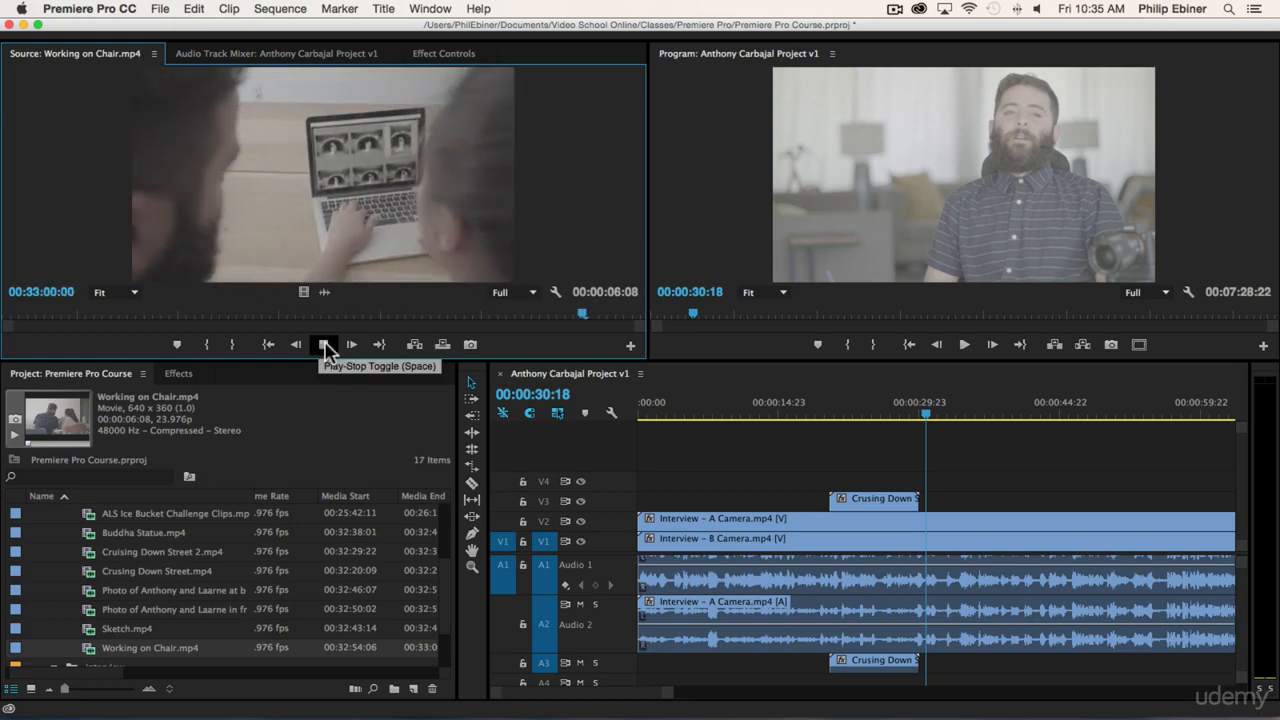
click(8, 312)
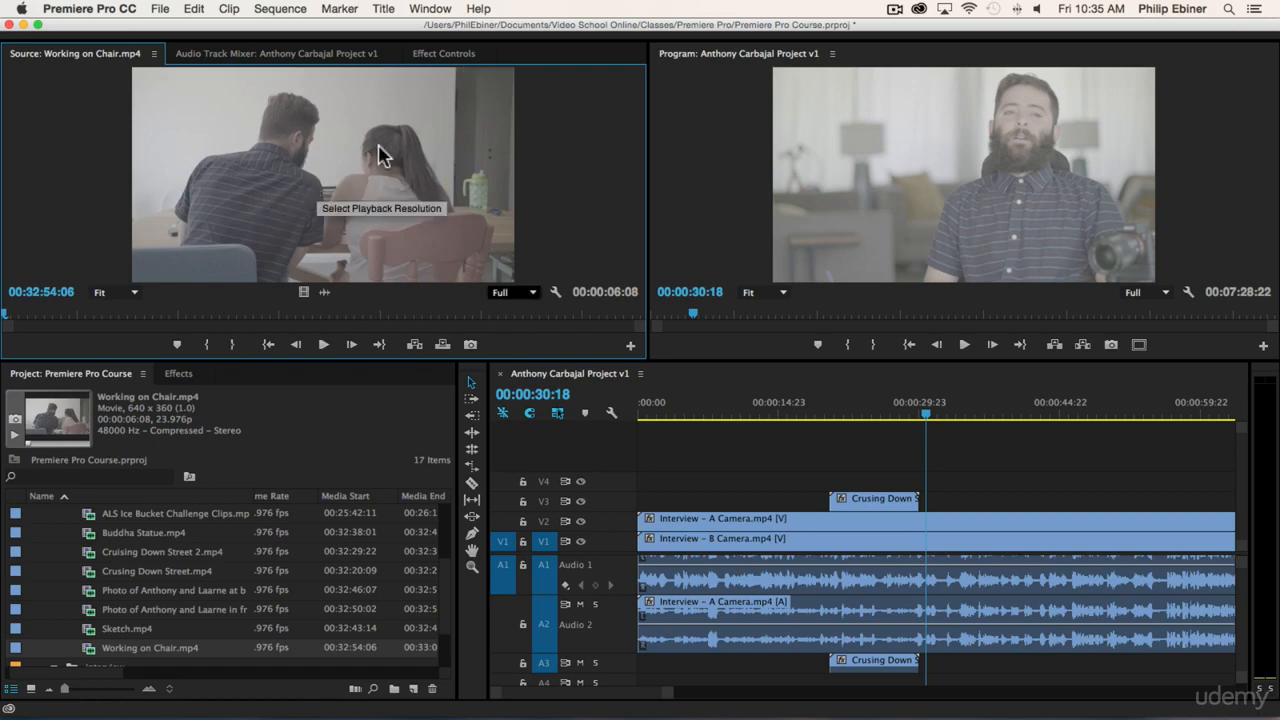
Try placing the full Working on Chair clip, and only its video, in the sequence after the Crusing Down Street clip.
drag(315, 142, 966, 502)
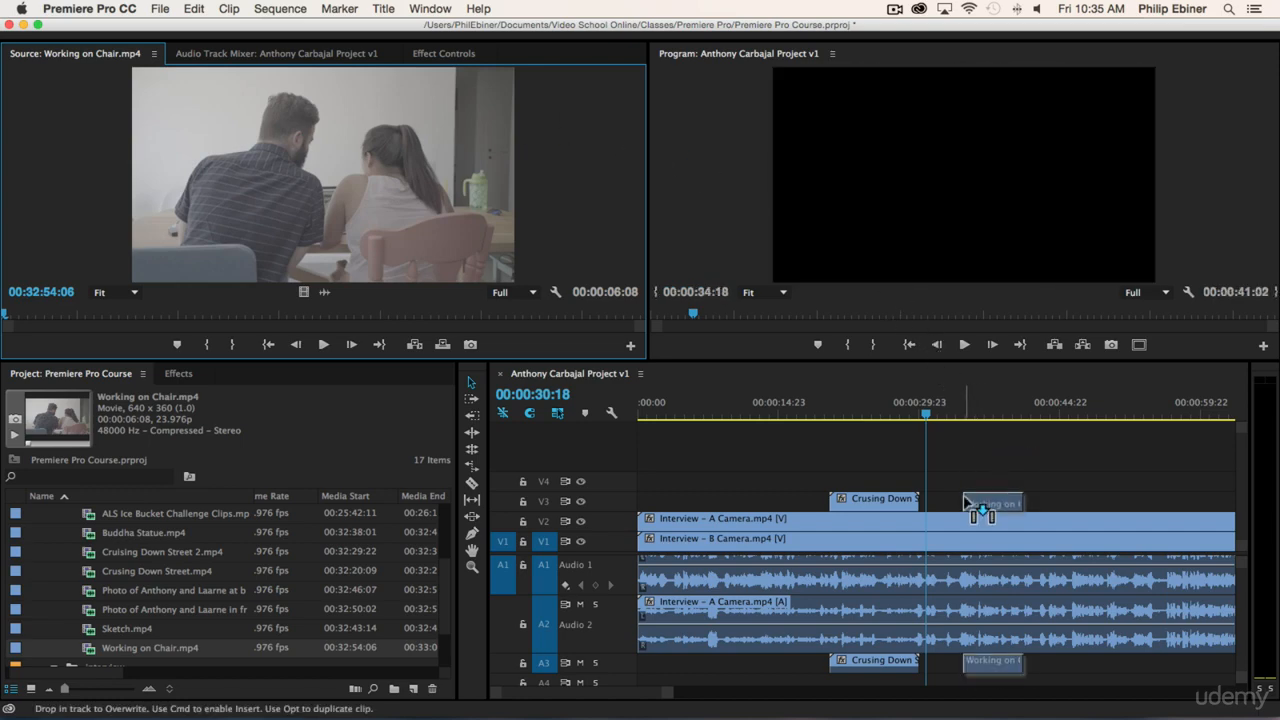
drag(966, 502, 245, 583)
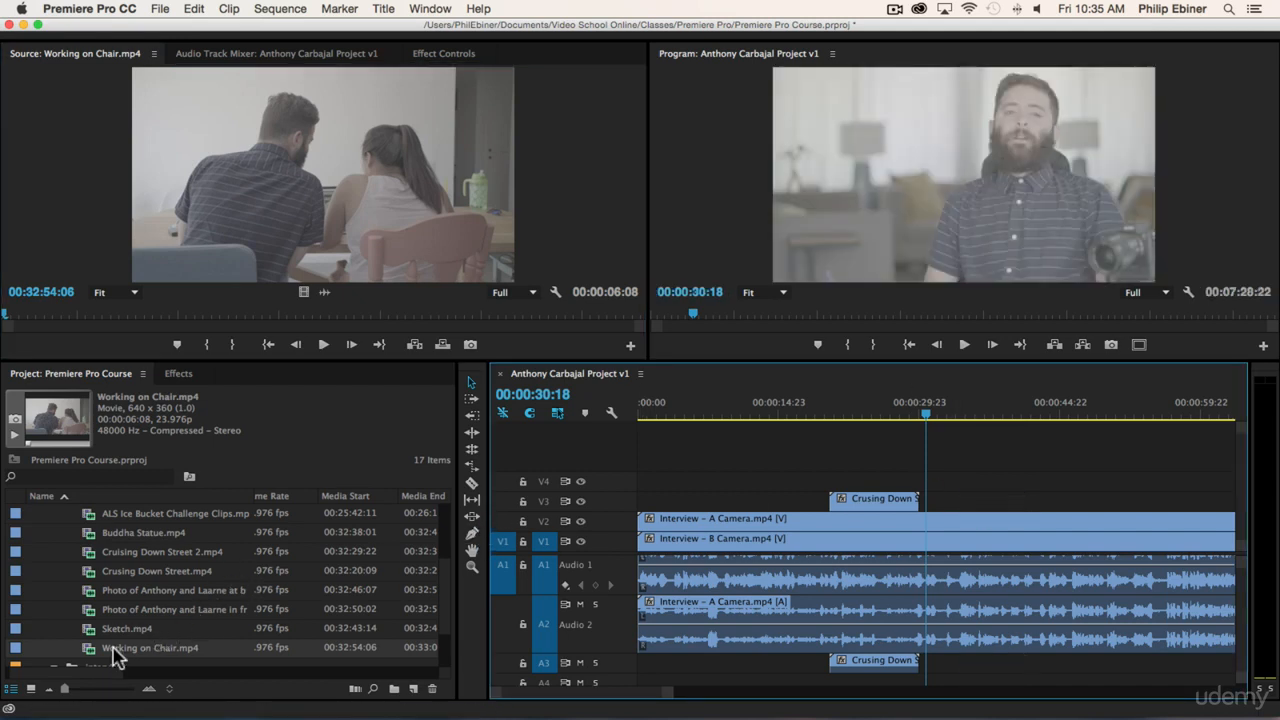
drag(107, 650, 992, 503)
key(super+z)
drag(303, 293, 953, 663)
Play the Working on Chair source clip and cue it frame by frame to 00:32:55:02.
click(323, 344)
click(323, 344)
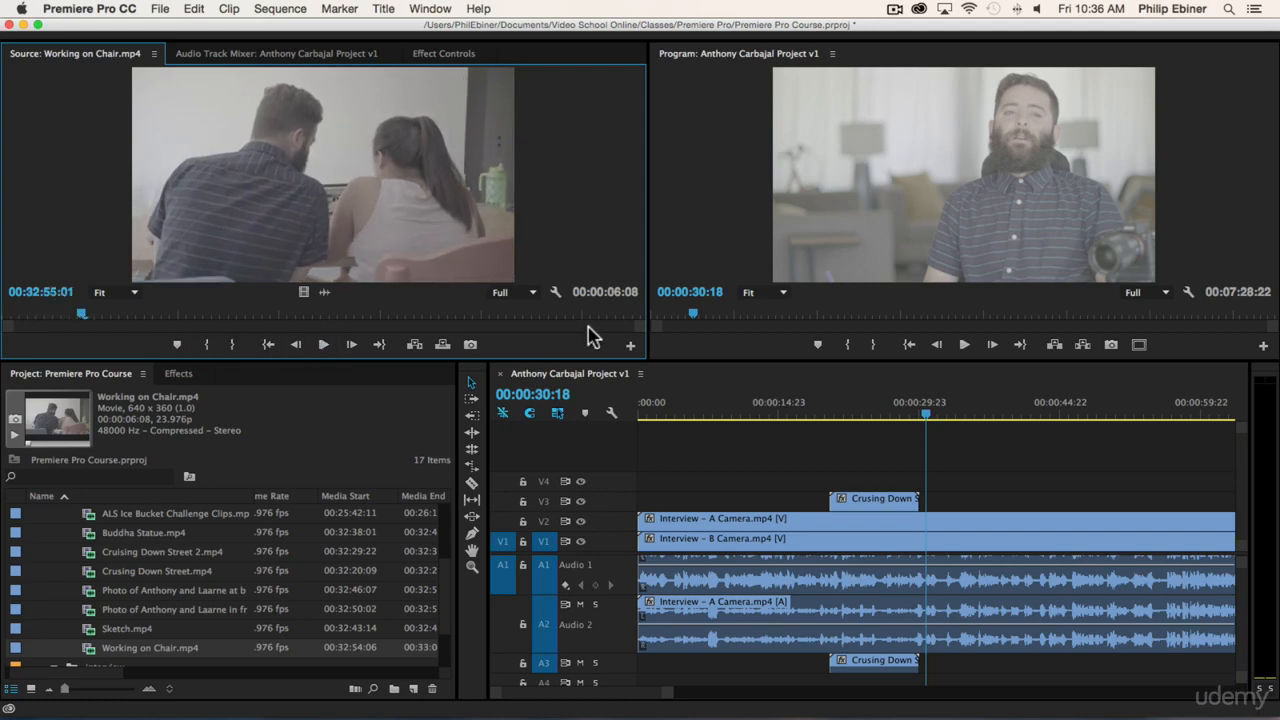
mouse_move(83, 313)
mouse_down()
mouse_move(14, 318)
mouse_move(263, 318)
mouse_move(57, 320)
mouse_move(127, 318)
mouse_move(85, 317)
mouse_up()
key(Right)
key(Right)
key(Right)
key(Right)
key(Right)
key(Right)
key(Right)
key(Right)
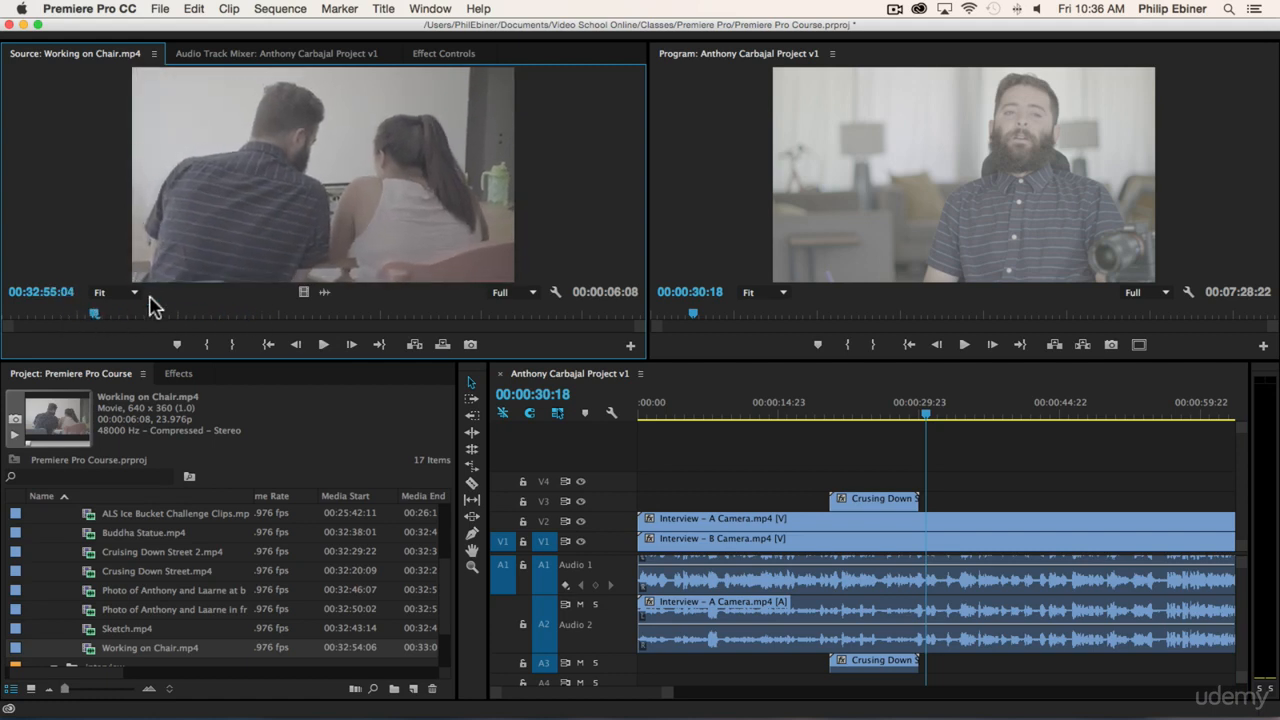
key(Left)
key(Left)
key(Left)
key(Left)
key(Left)
key(Left)
key(Left)
key(Left)
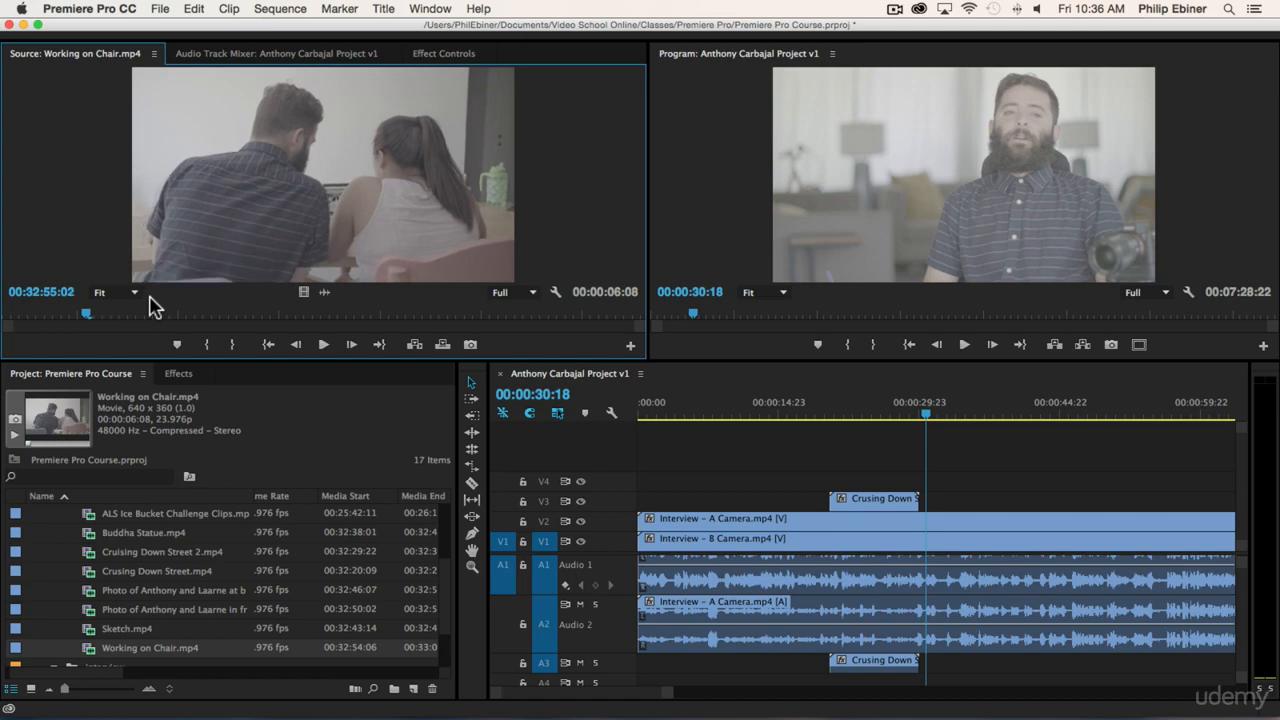
Step through the source clip frame by frame to 00:32:57:19 and back to 00:32:55:02.
key(Right)
key(Right)
key(Right)
key(Right)
key(Right)
key(Right)
key(Right)
key(Right)
key(Right)
key(Right)
key(Right)
key(Right)
key(Right)
key(Right)
key(Right)
key(Right)
key(Right)
key(Right)
key(Right)
key(Right)
key(Right)
key(Right)
key(Right)
key(Right)
key(Right)
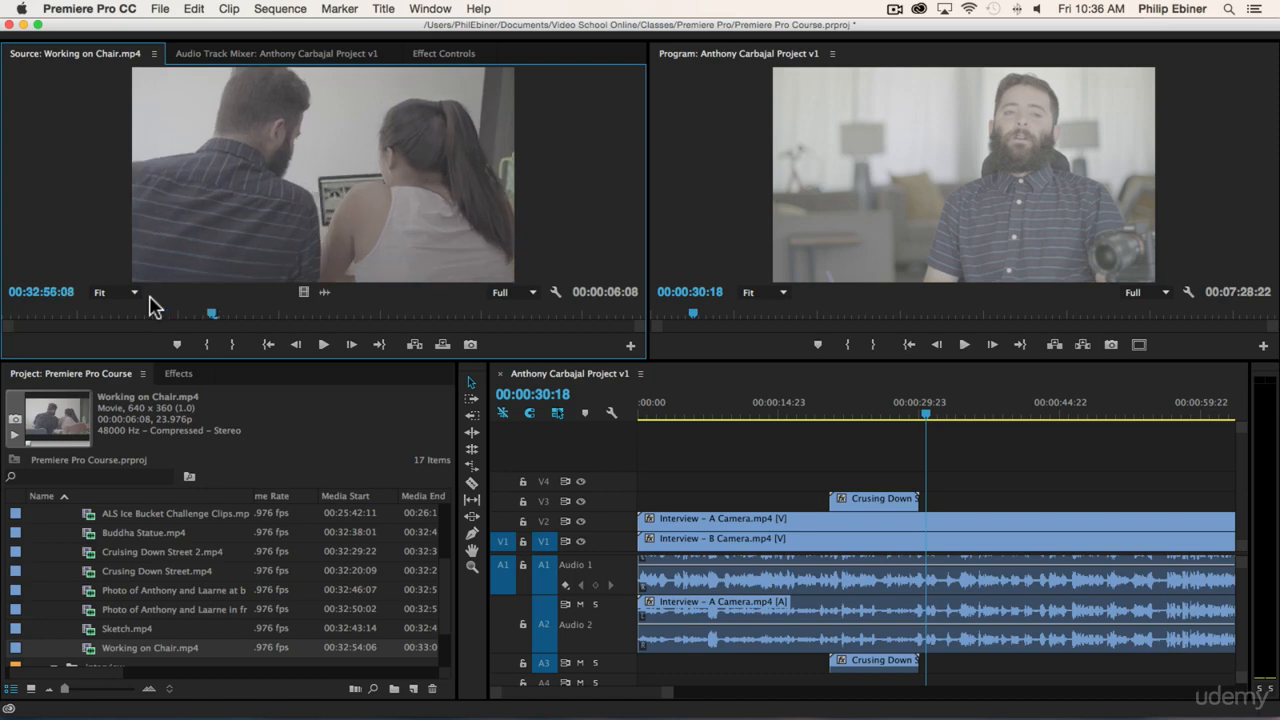
key(Right)
key(Right)
key(Right)
key(Right)
key(Right)
key(Right)
key(Right)
key(Right)
key(Right)
key(Right)
key(Right)
key(Right)
key(Right)
key(Right)
key(Right)
key(Right)
key(Right)
key(Right)
key(Right)
key(Right)
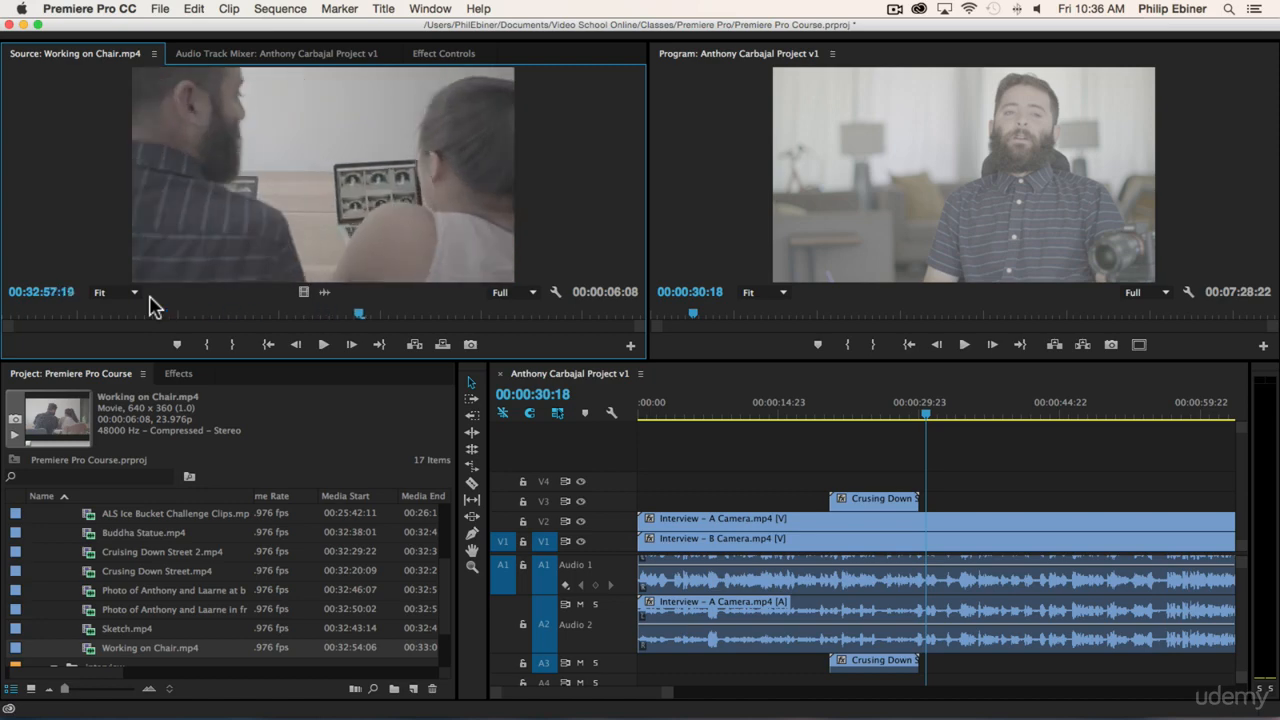
key(Left)
key(Left)
key(Left)
key(Left)
key(Left)
key(Left)
key(Left)
key(Left)
key(Left)
key(Left)
key(Left)
key(Left)
key(Left)
key(Left)
key(Left)
key(Left)
key(Left)
key(Left)
key(Left)
key(Left)
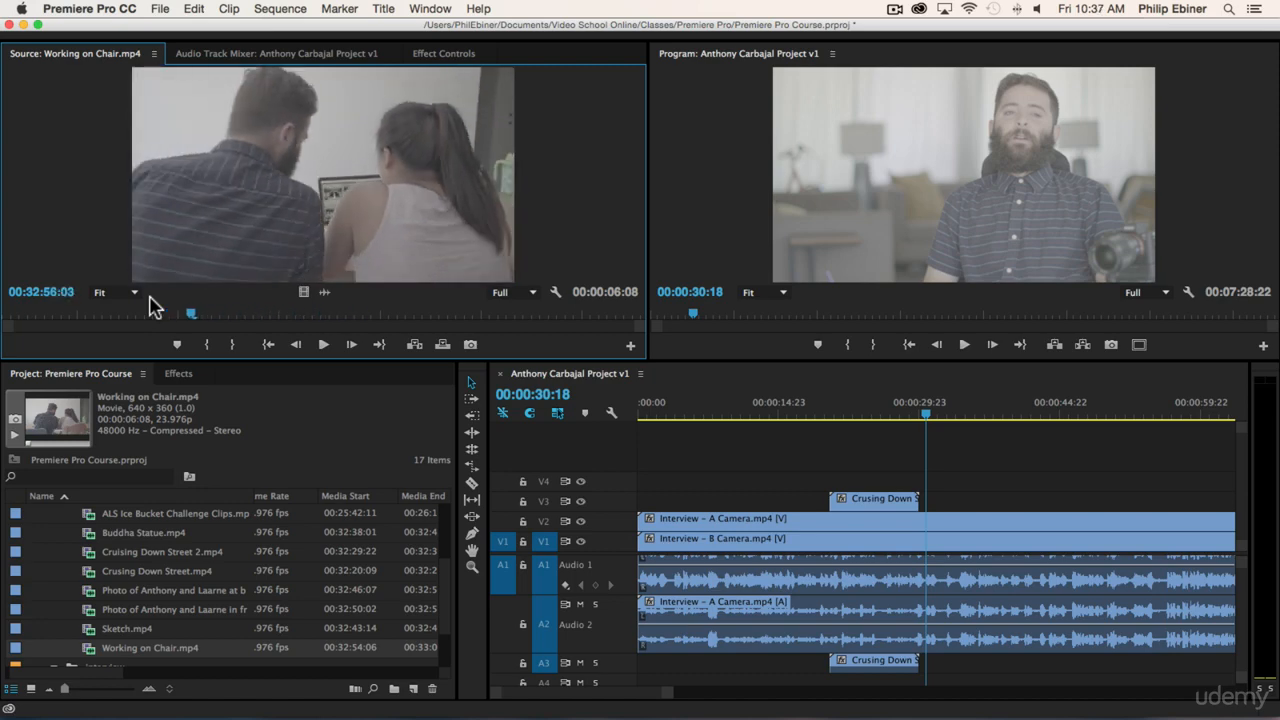
key(Left)
key(Left)
key(Left)
key(Left)
key(Left)
key(Left)
key(Left)
key(Left)
key(Left)
key(Left)
key(Left)
key(Left)
key(Left)
key(Left)
key(Left)
key(Left)
key(Left)
key(Left)
key(Left)
key(Left)
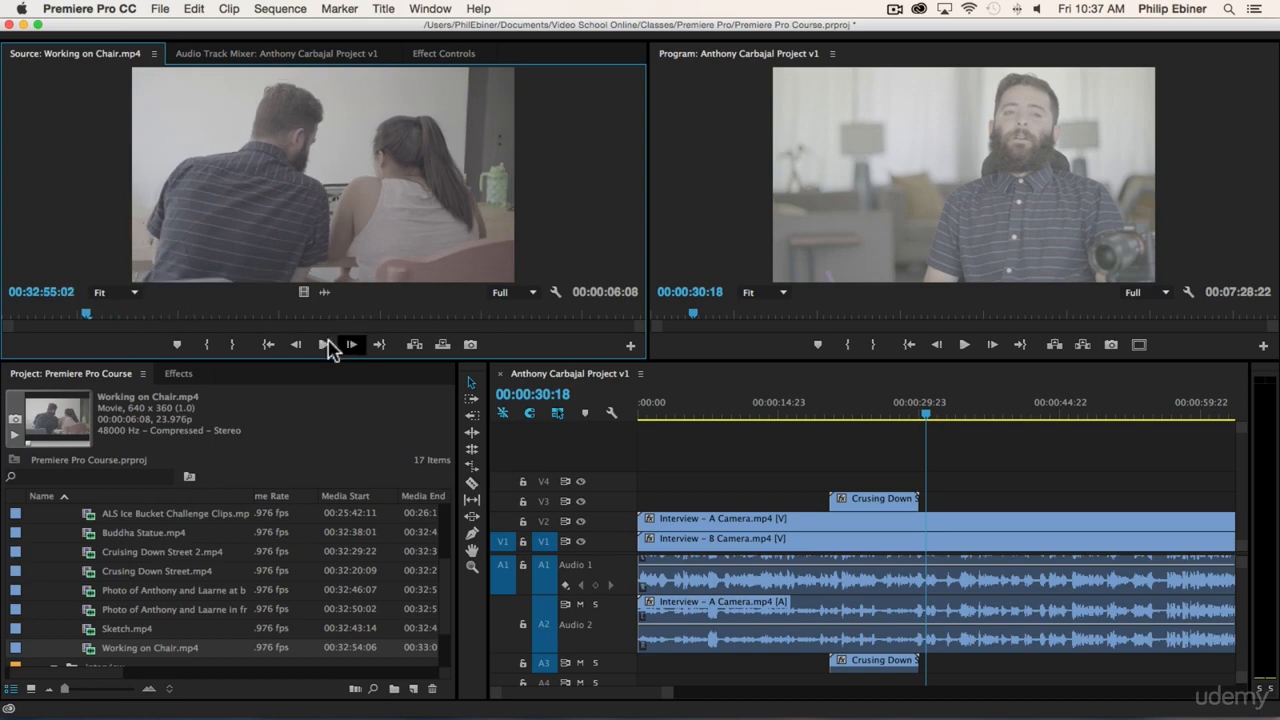
Mark the Working on Chair source clip's In point at 00:32:55:02 and its Out point at 00:32:58:22.
click(205, 346)
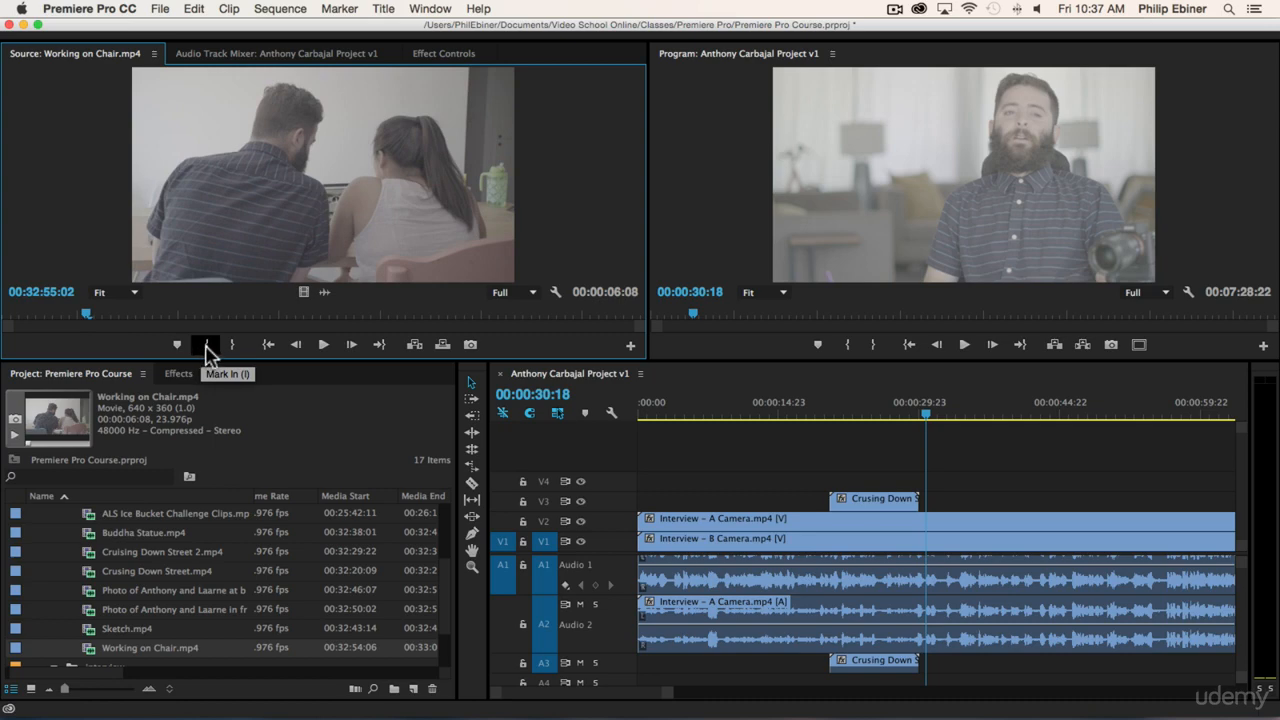
click(207, 350)
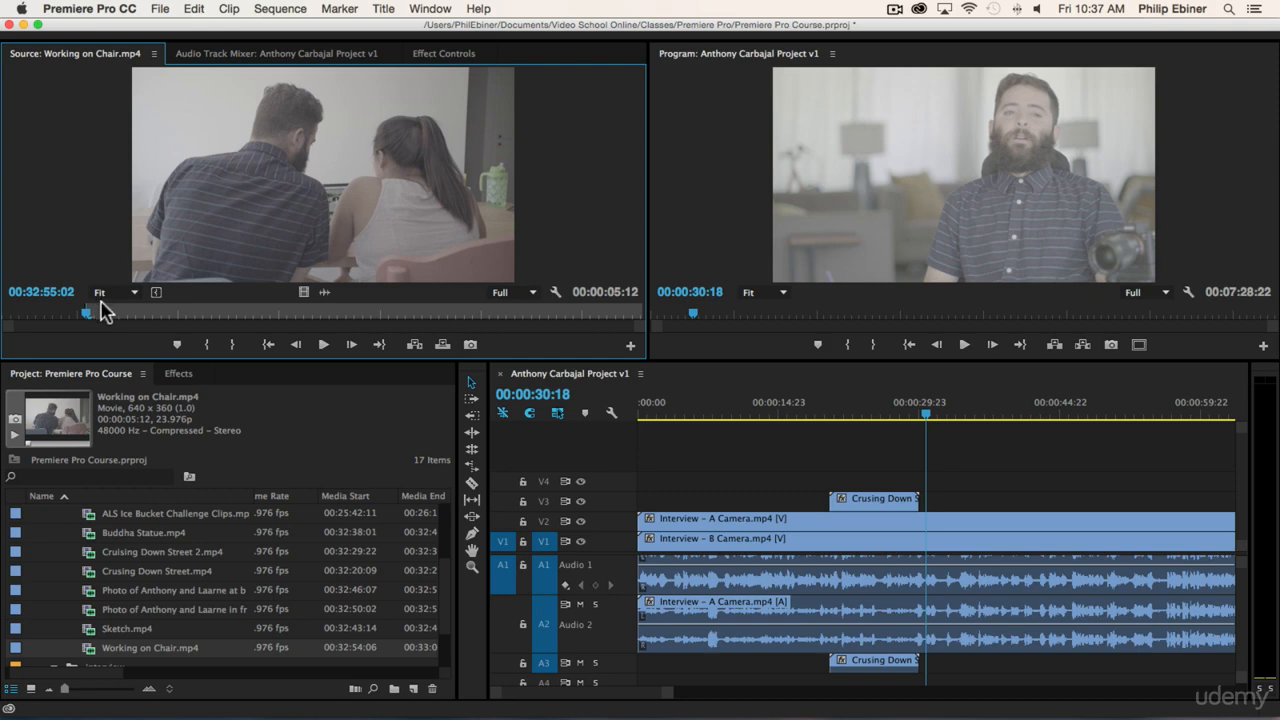
key(space)
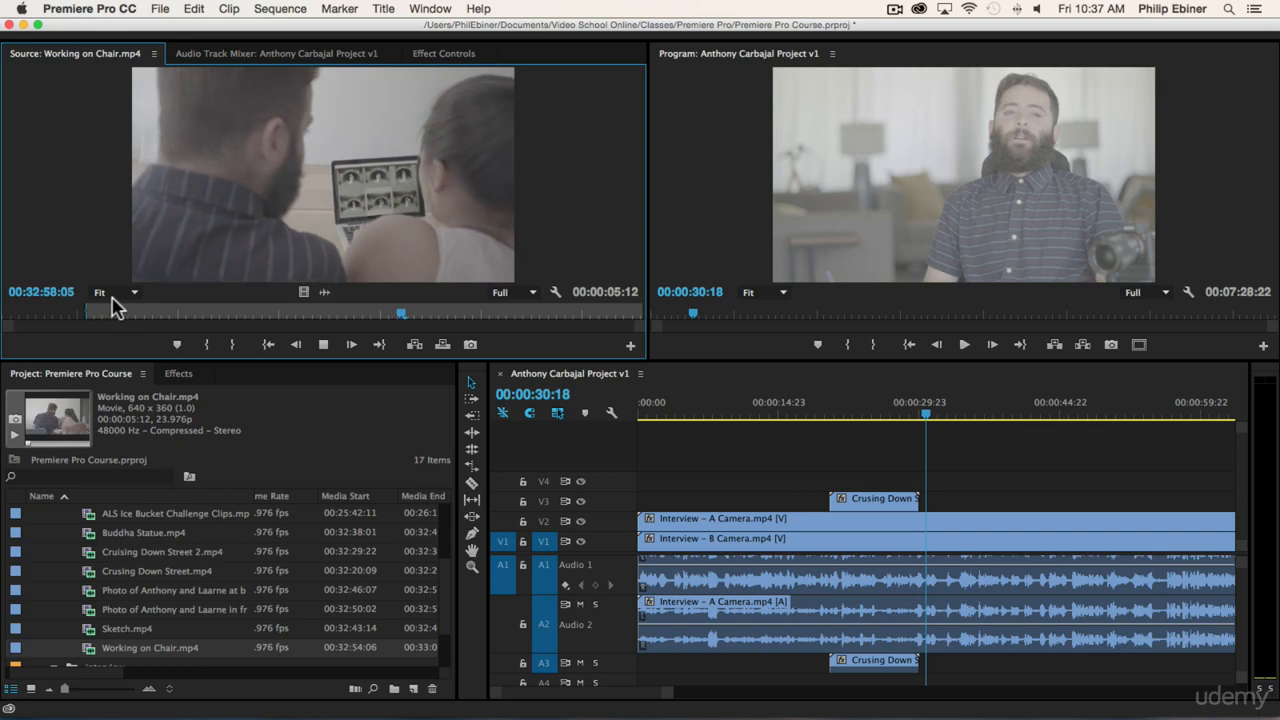
key(space)
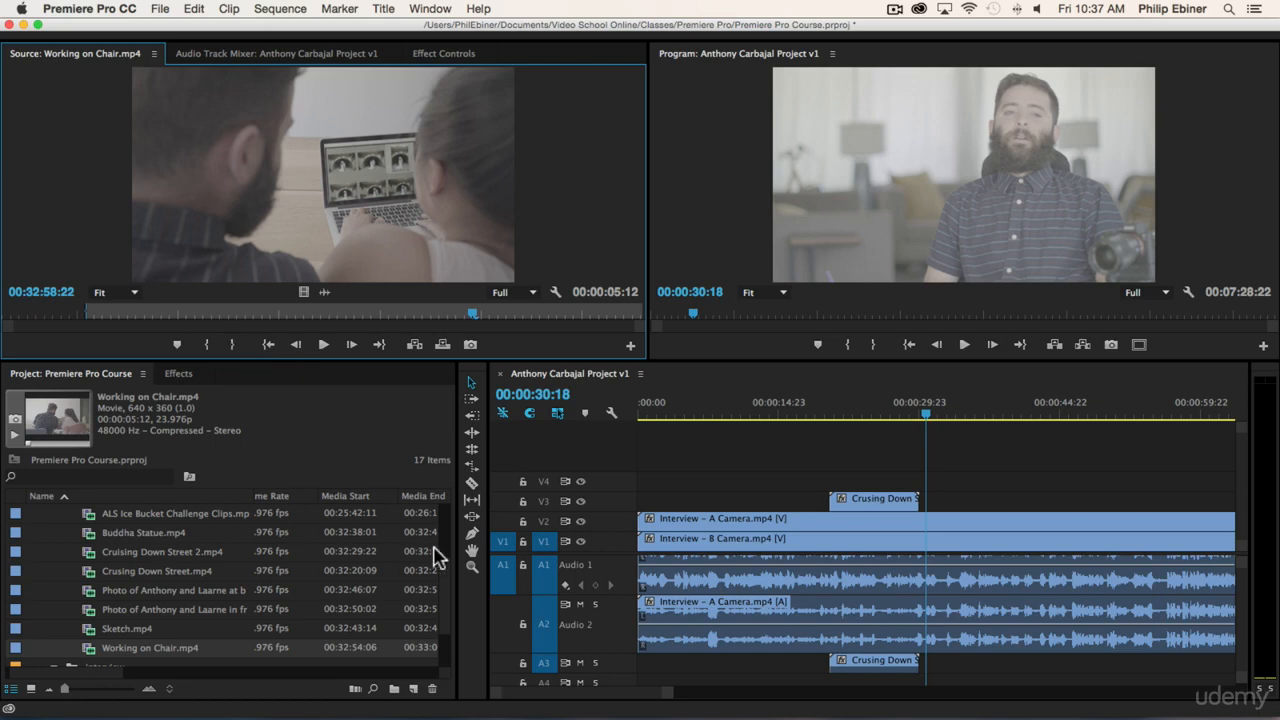
key(o)
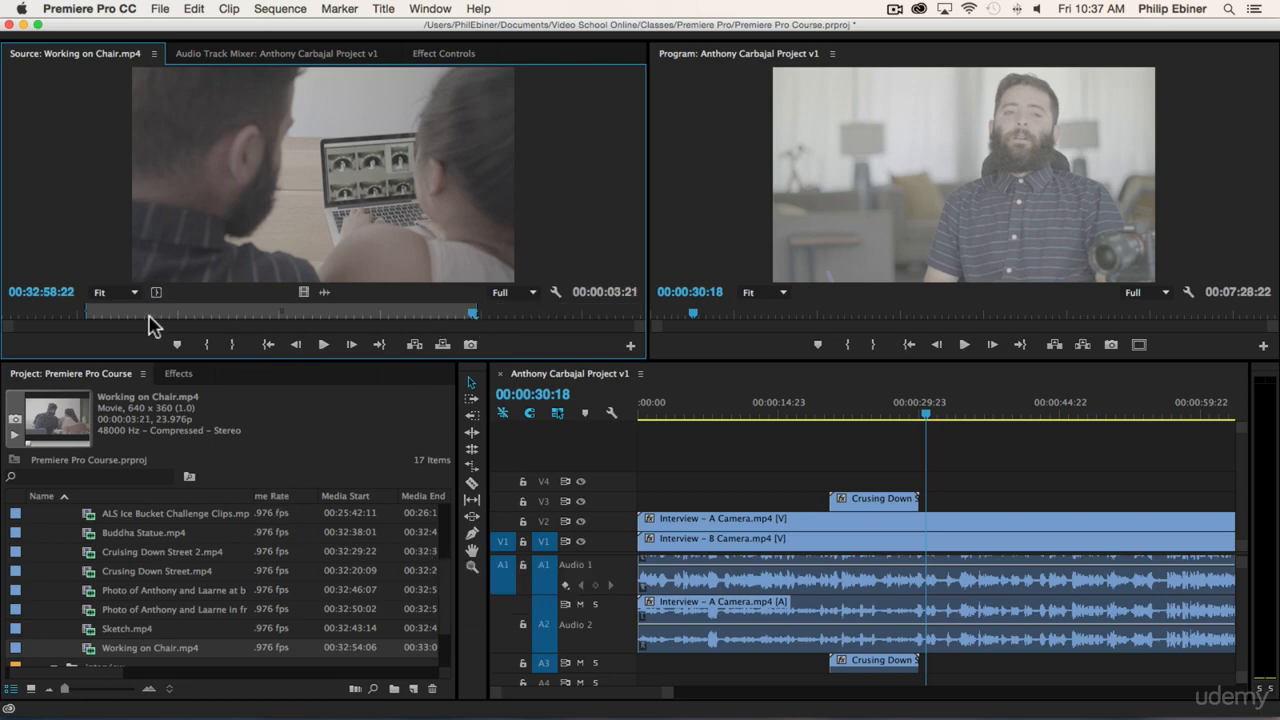
Place the marked Working on Chair range on track V3 at about 35 seconds and play through it.
drag(337, 190, 978, 503)
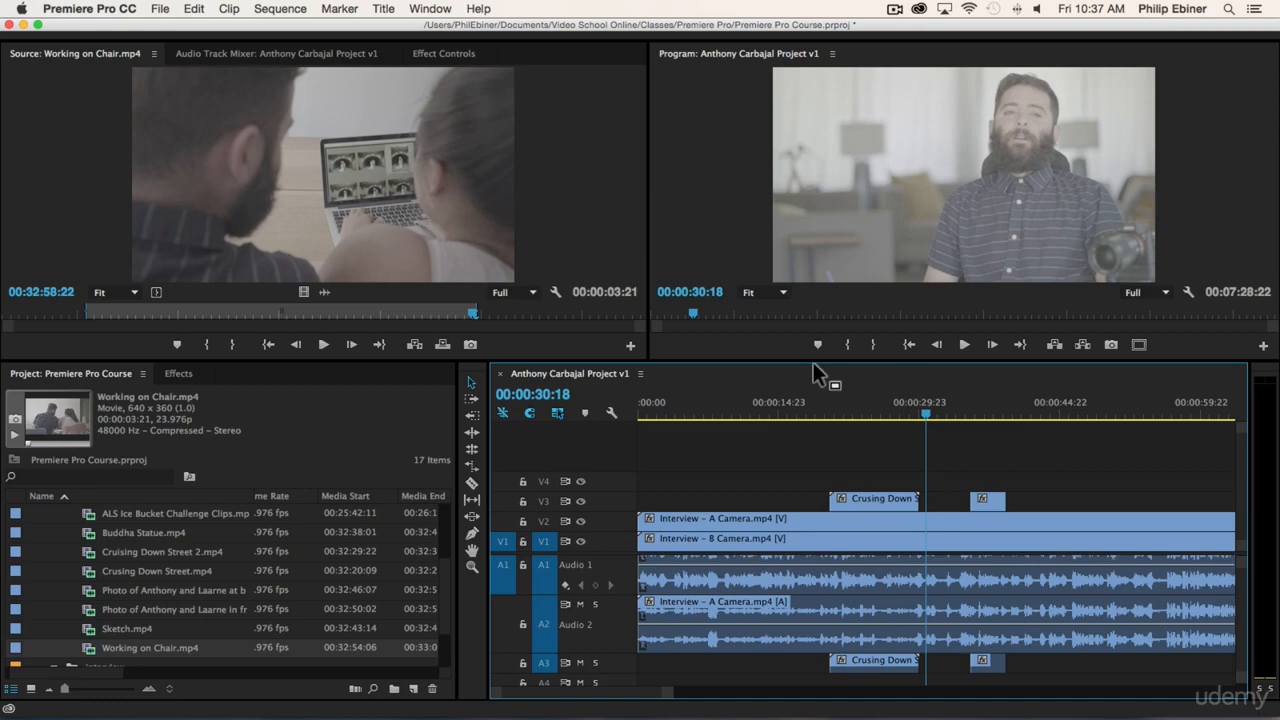
click(963, 402)
key(space)
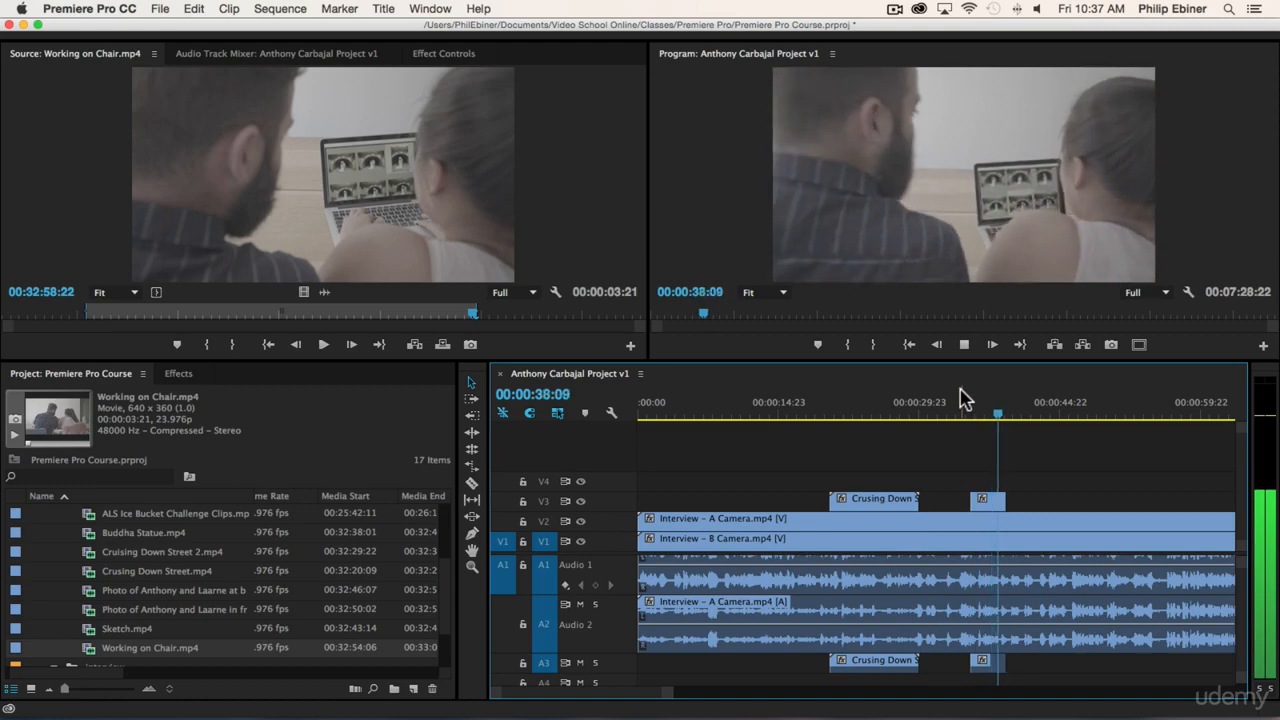
key(space)
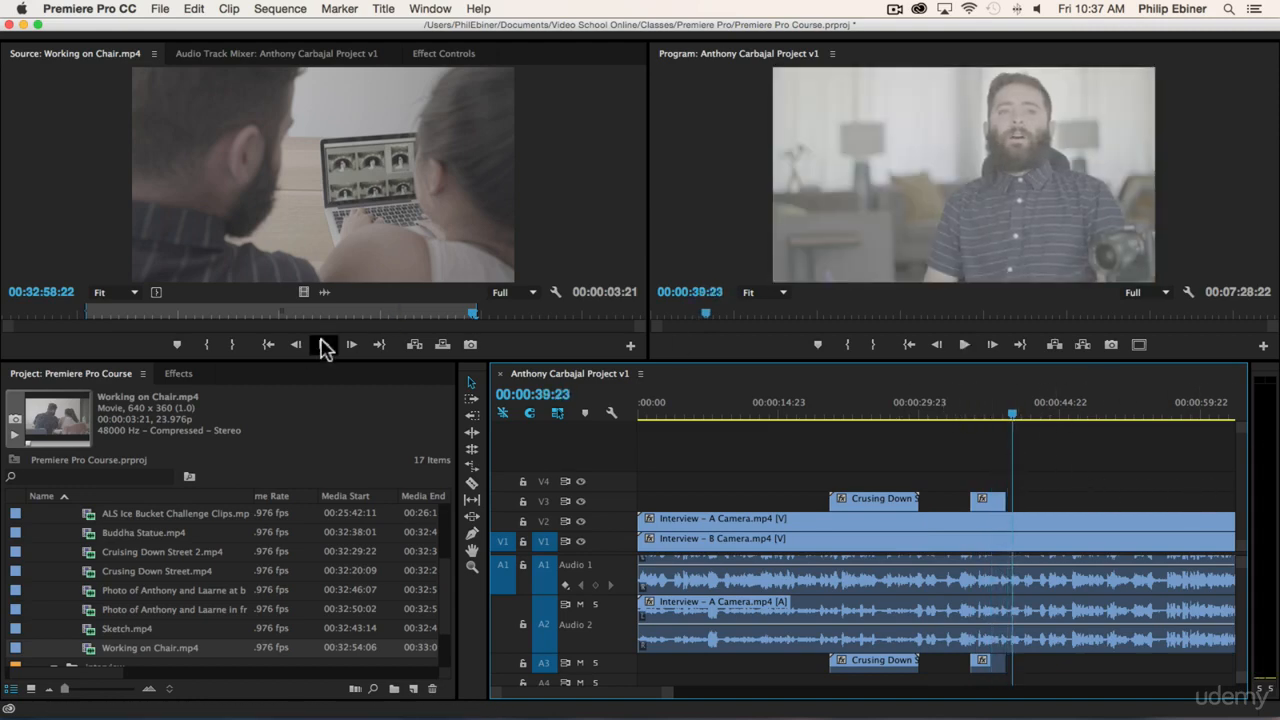
Extend the source Out point to a 00:00:04:11 range and try placing it on V3 at about 43 seconds.
drag(476, 309, 535, 310)
drag(298, 234, 1046, 508)
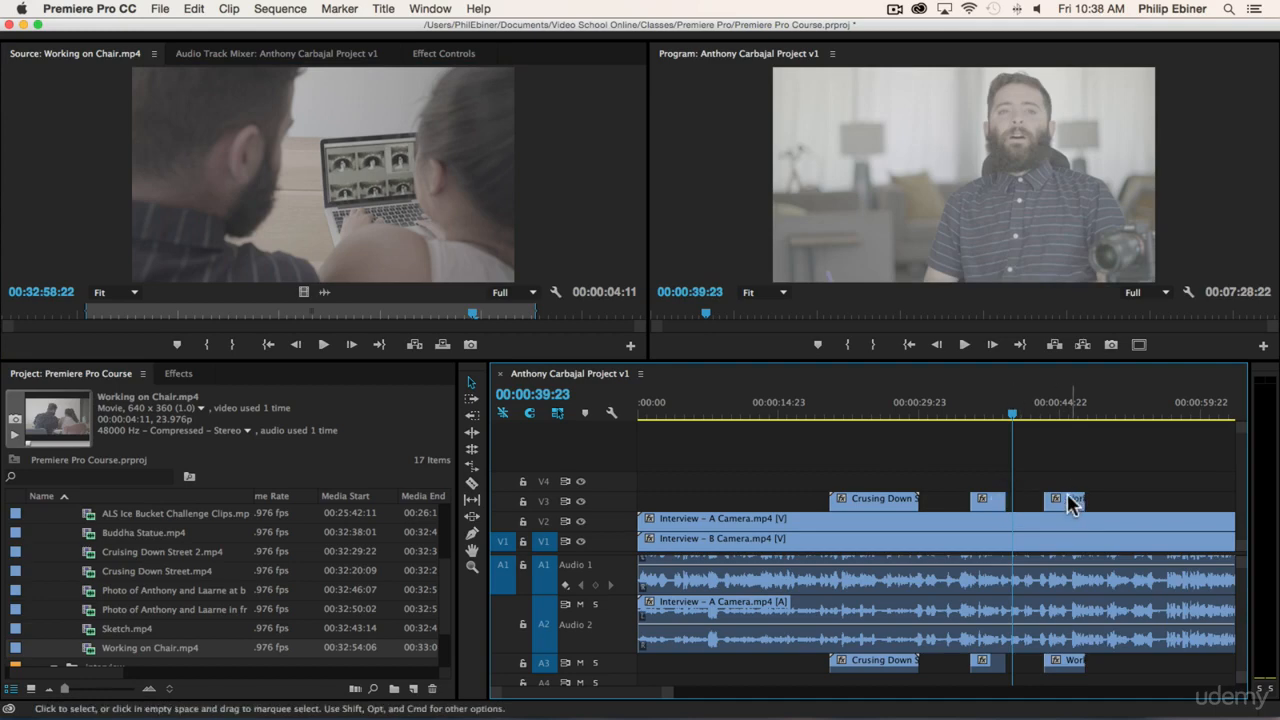
key(super+z)
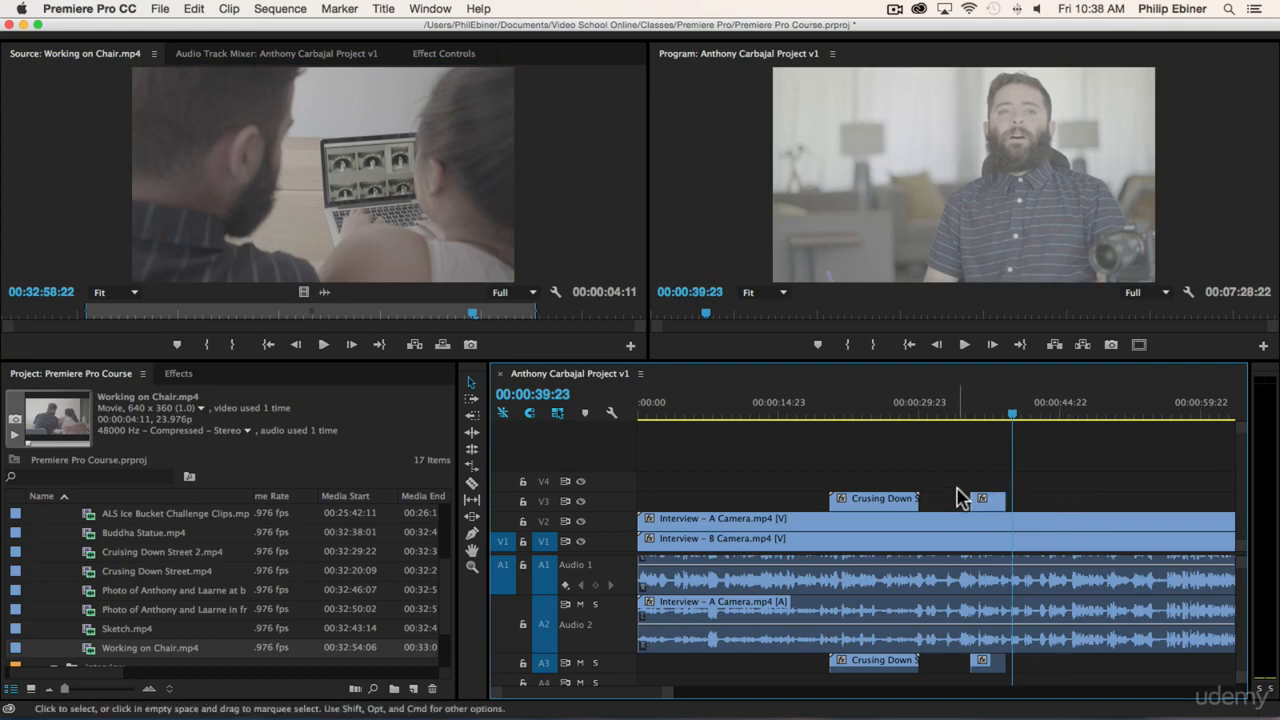
Move the sequence playhead to 00:00:38:16 and extend the Working on Chair source range to 00:00:05:04.
click(996, 410)
mouse_move(996, 410)
mouse_down()
mouse_move(988, 418)
mouse_move(1000, 418)
mouse_up()
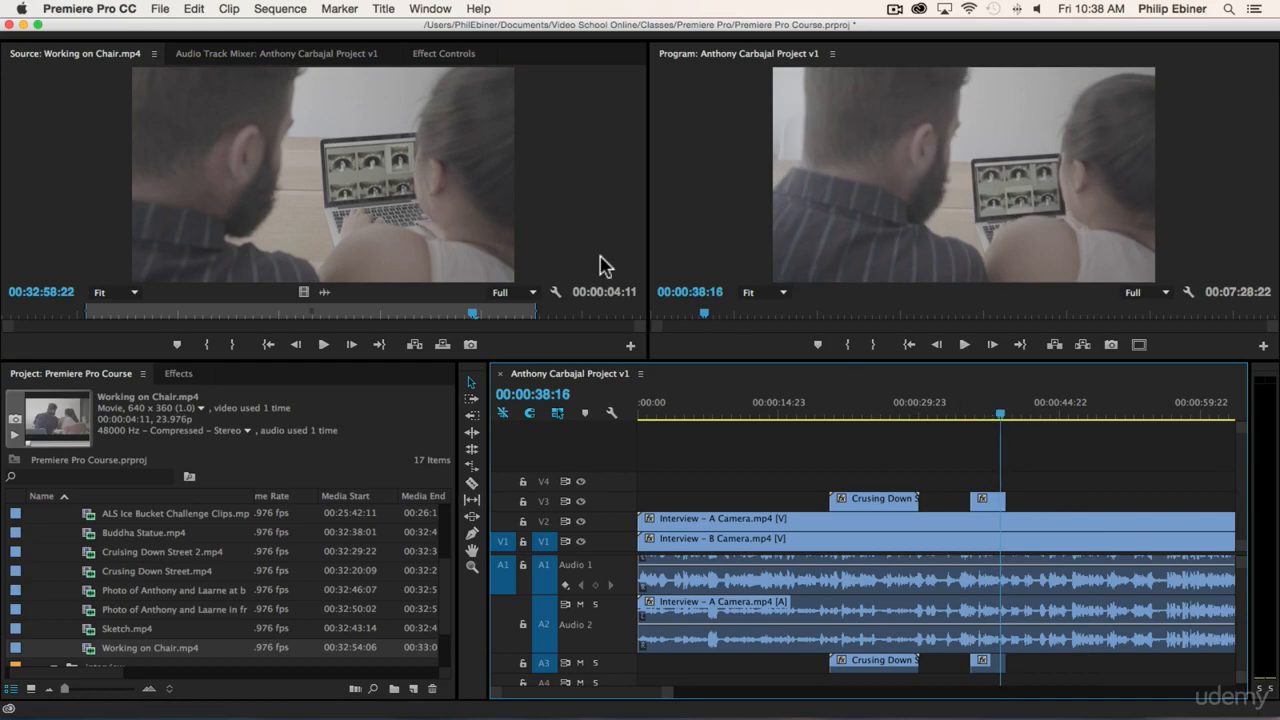
click(533, 310)
drag(580, 310, 607, 313)
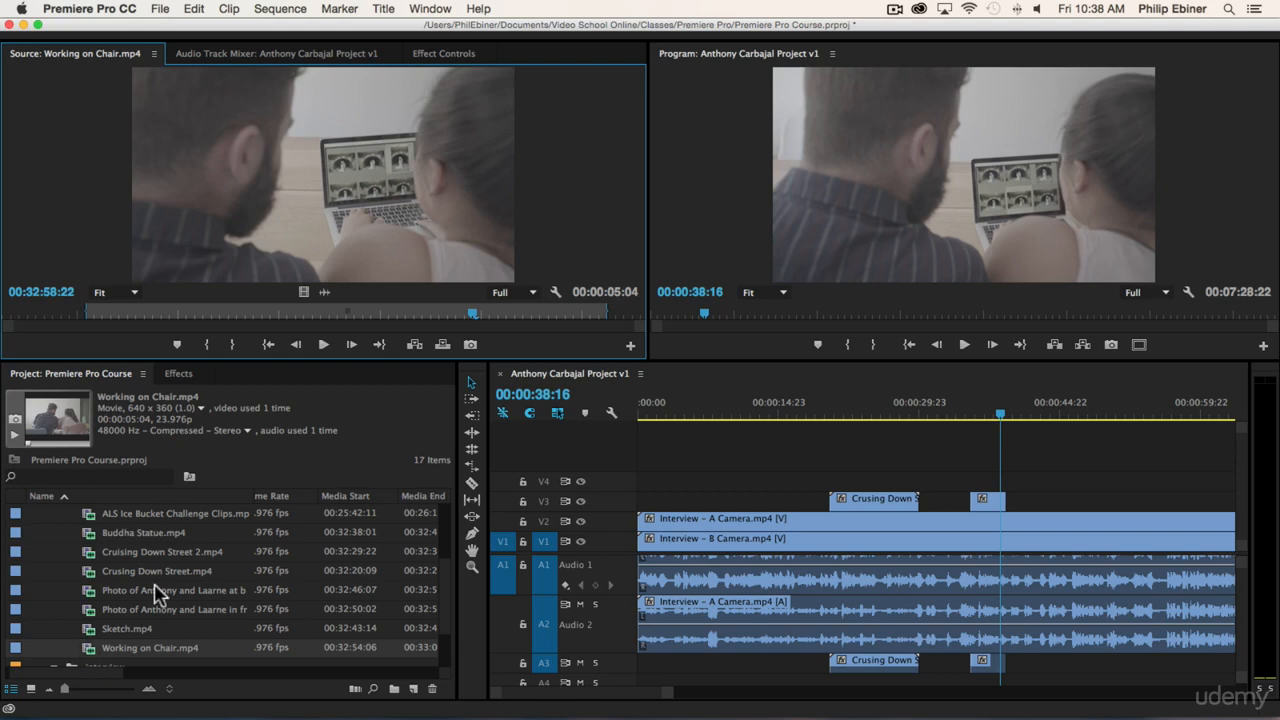
Try placing the marked Working on Chair range on V4 at about 35 seconds, and delete it.
drag(918, 224, 978, 484)
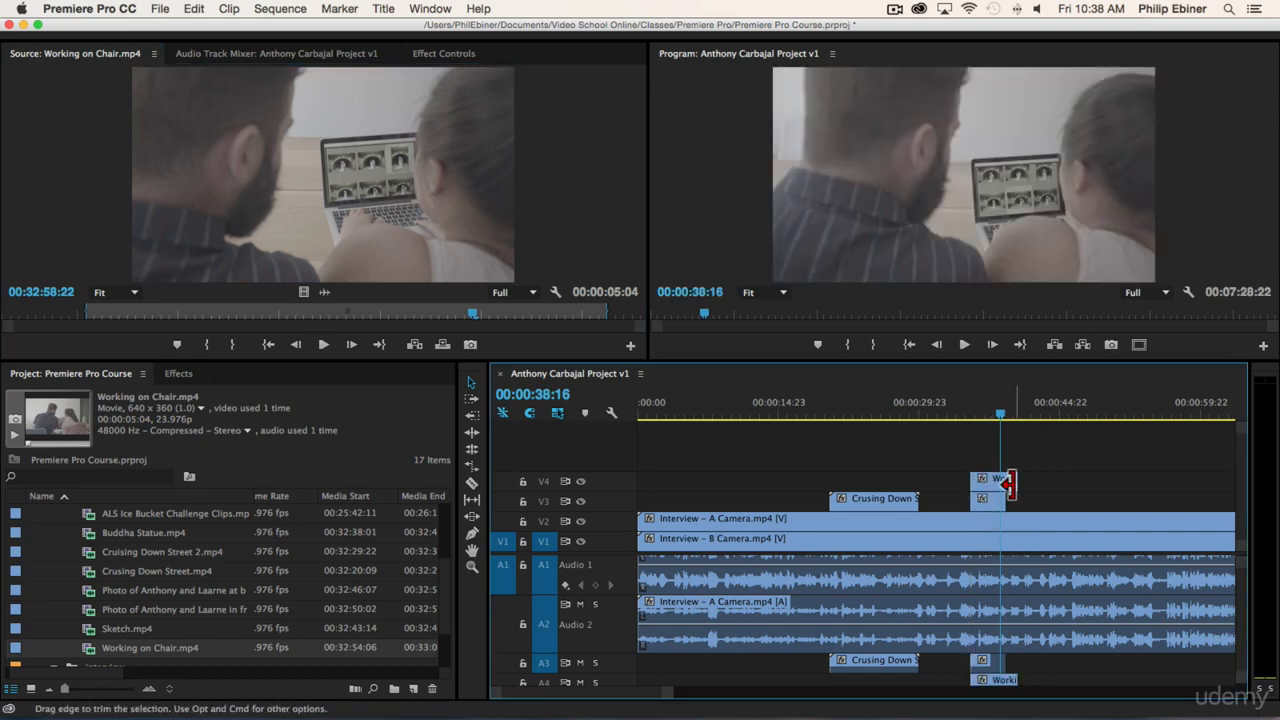
click(993, 482)
key(Delete)
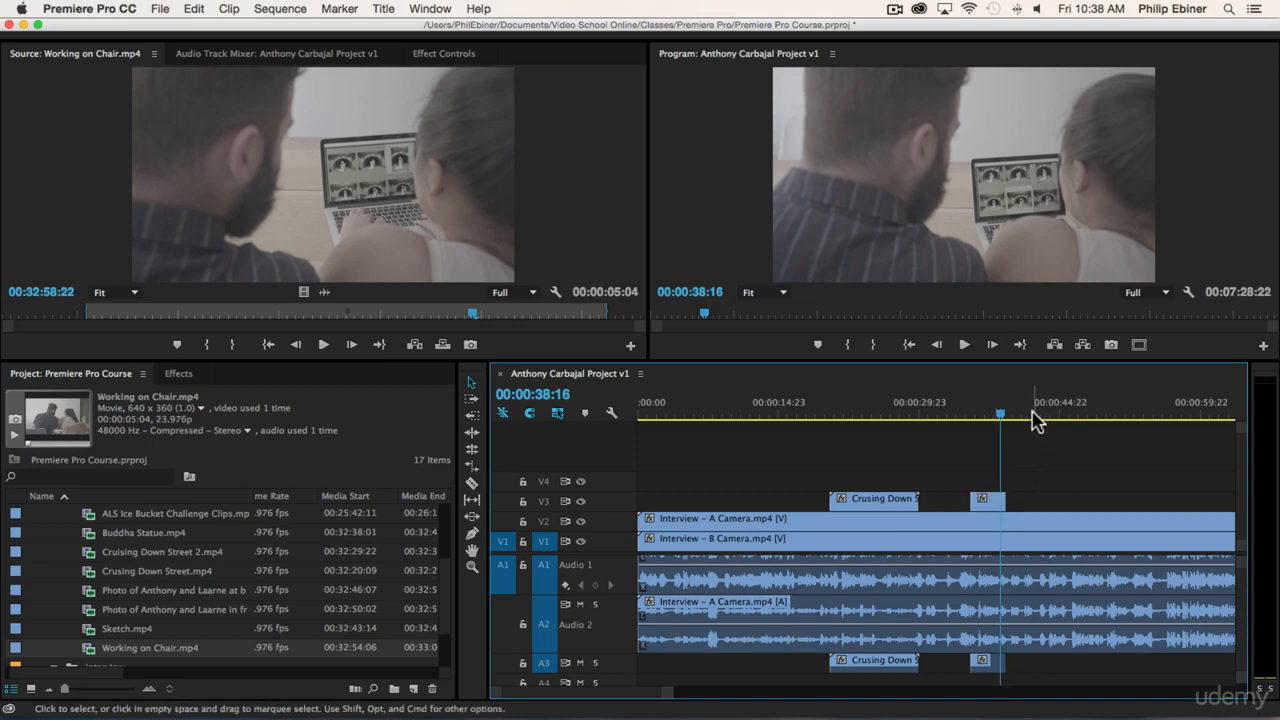
Try inserting the Working on Chair range into the sequence at 00:00:46:00, and undo the insert.
drag(1000, 416, 1012, 416)
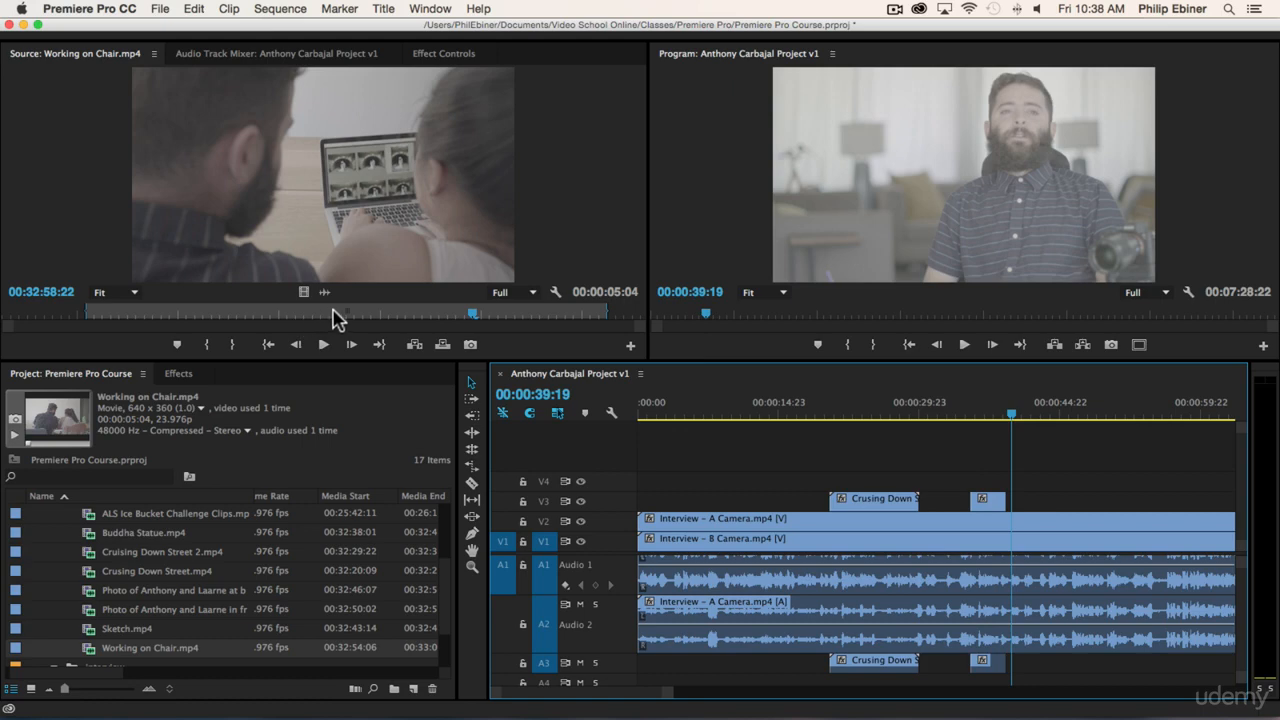
click(415, 346)
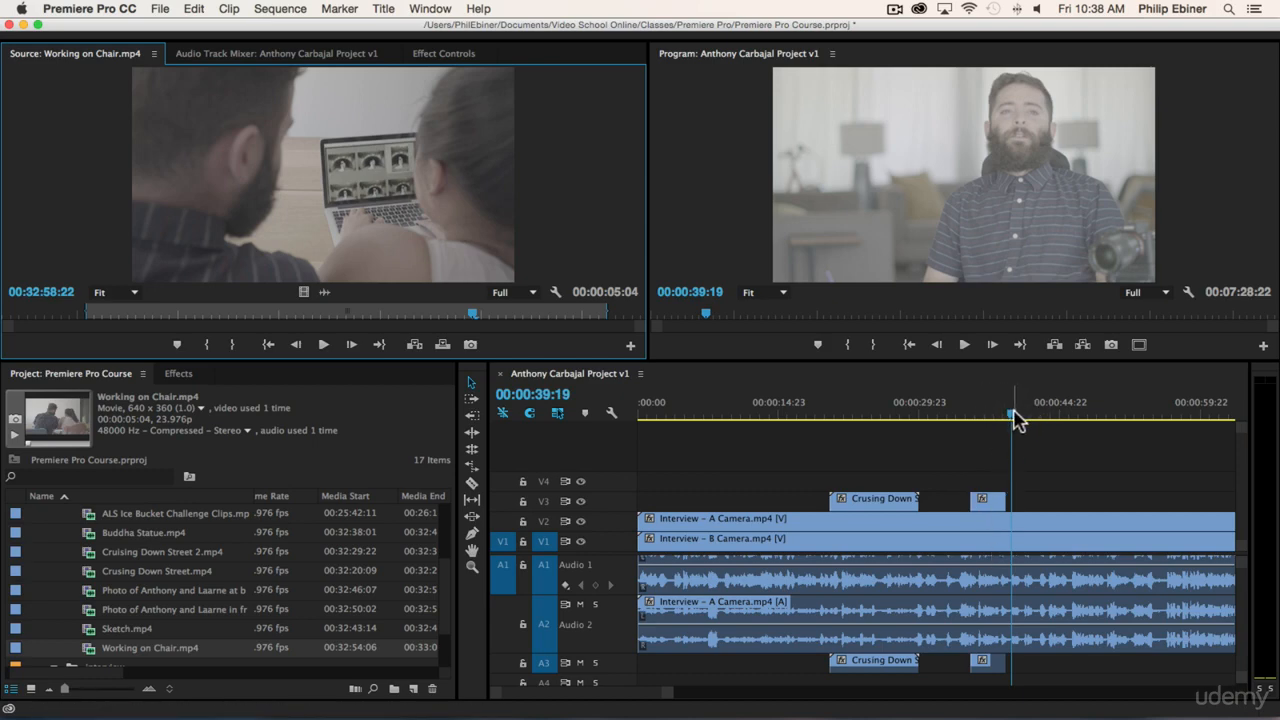
drag(1014, 420, 1074, 426)
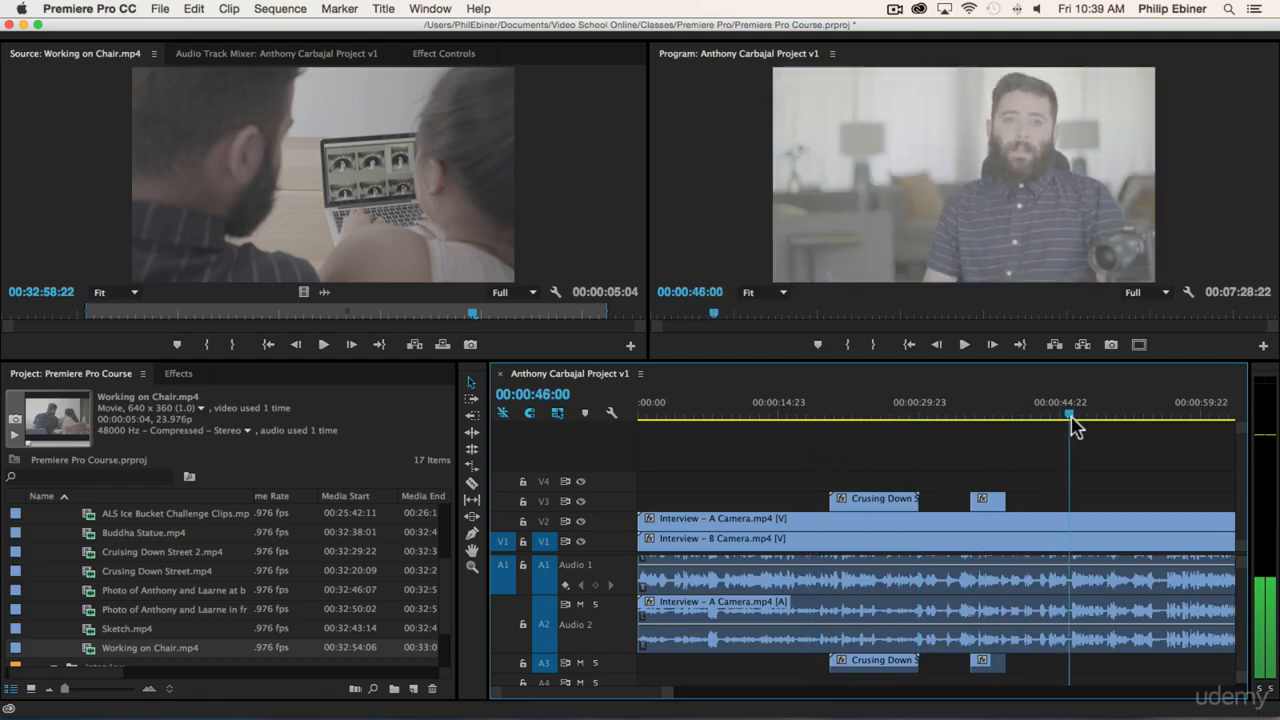
click(418, 345)
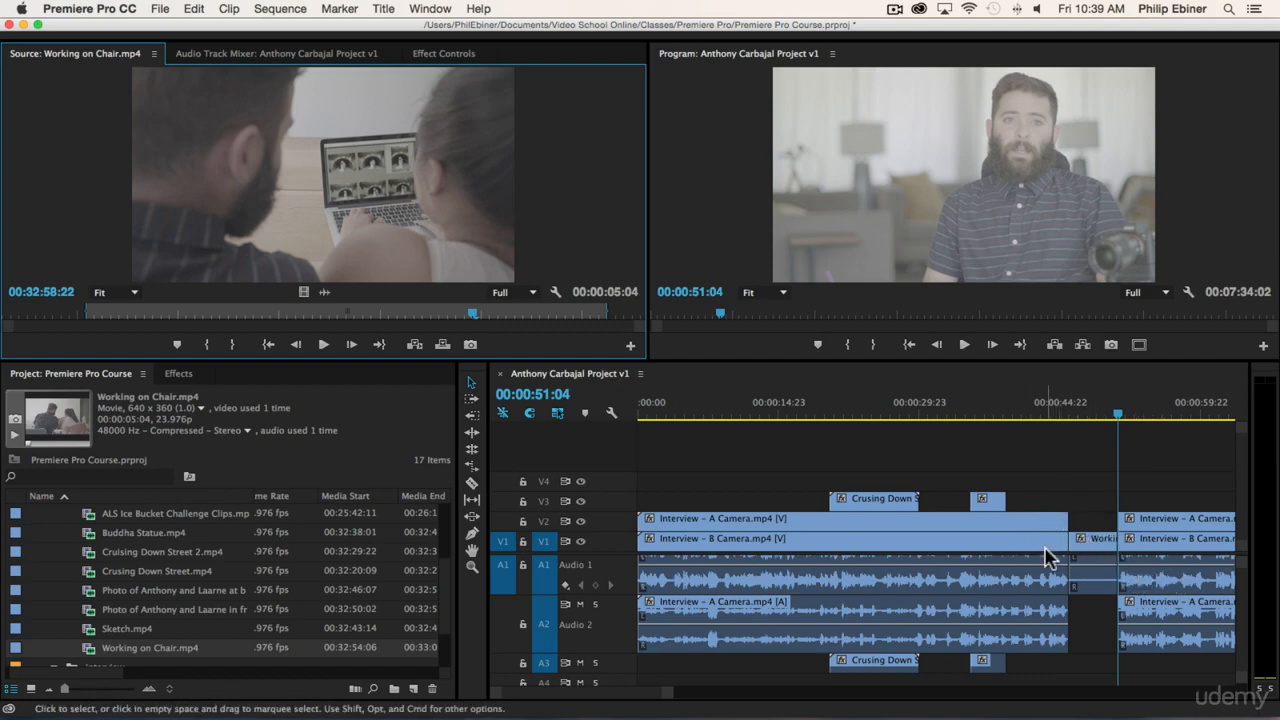
key(cmd+s)
key(q)
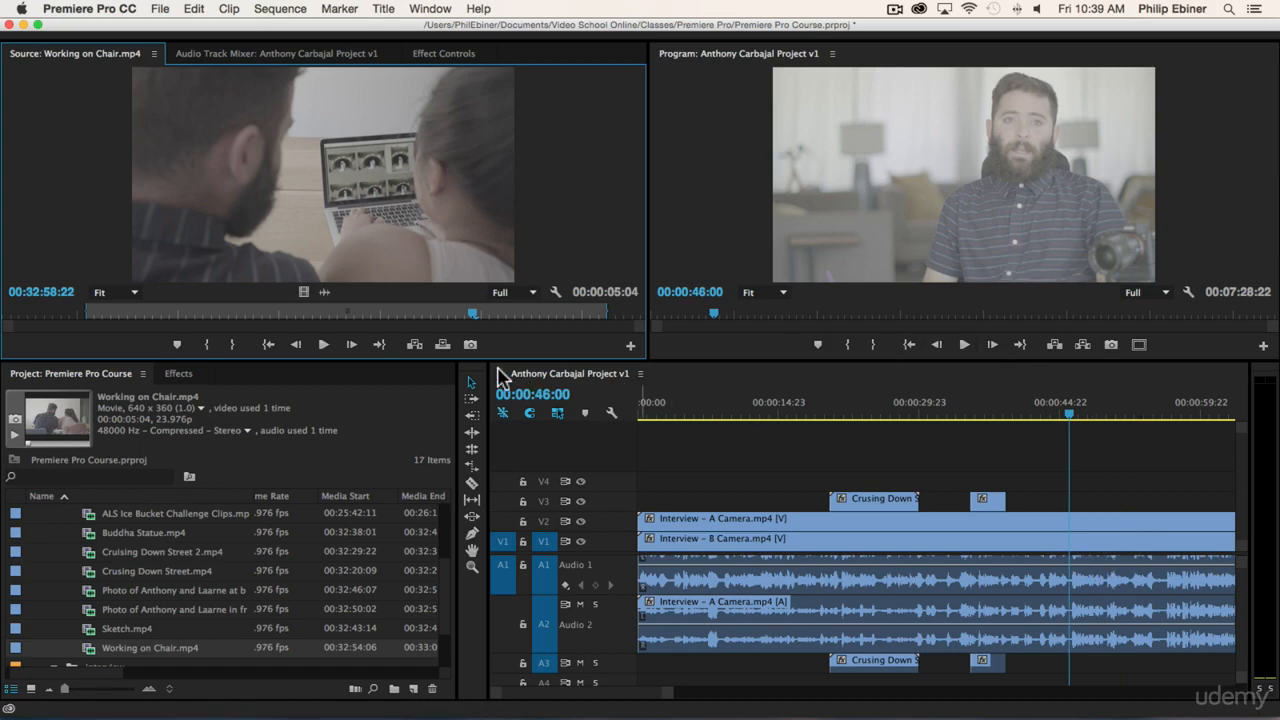
Try overwriting V1 with Working on Chair at 00:00:46:00, play through it with V2 hidden, and undo the edit.
click(443, 344)
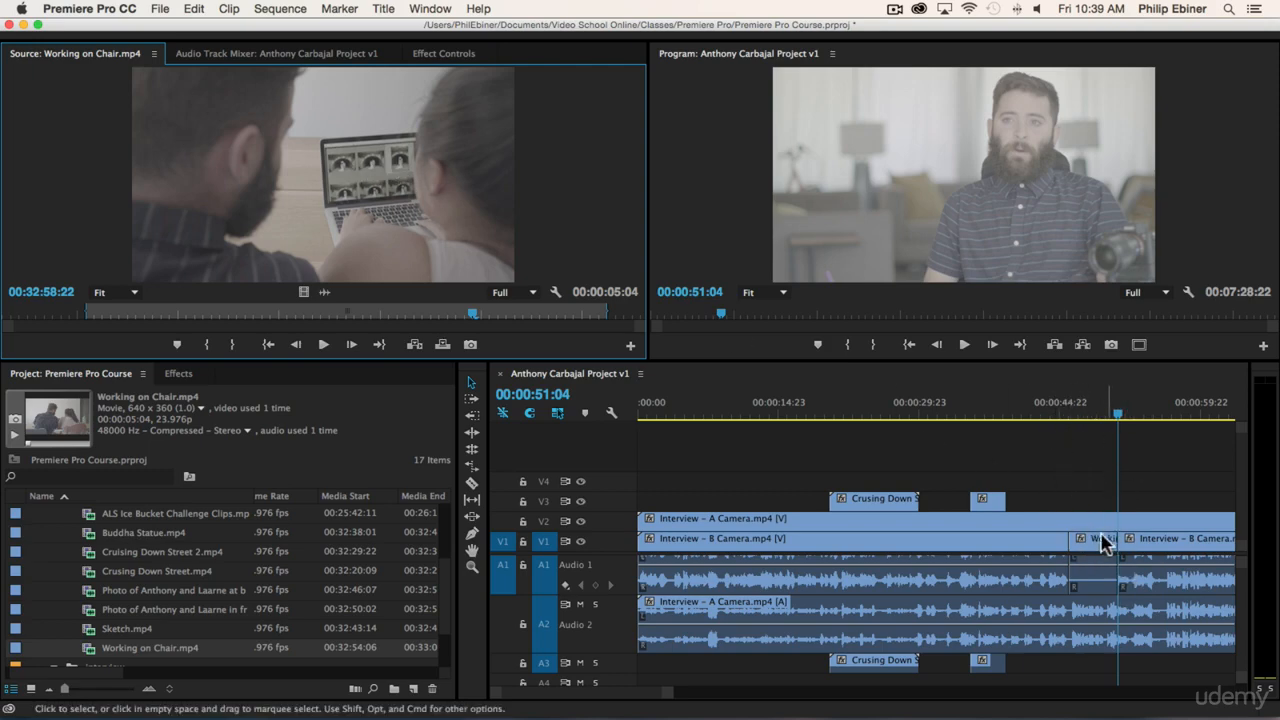
click(1094, 402)
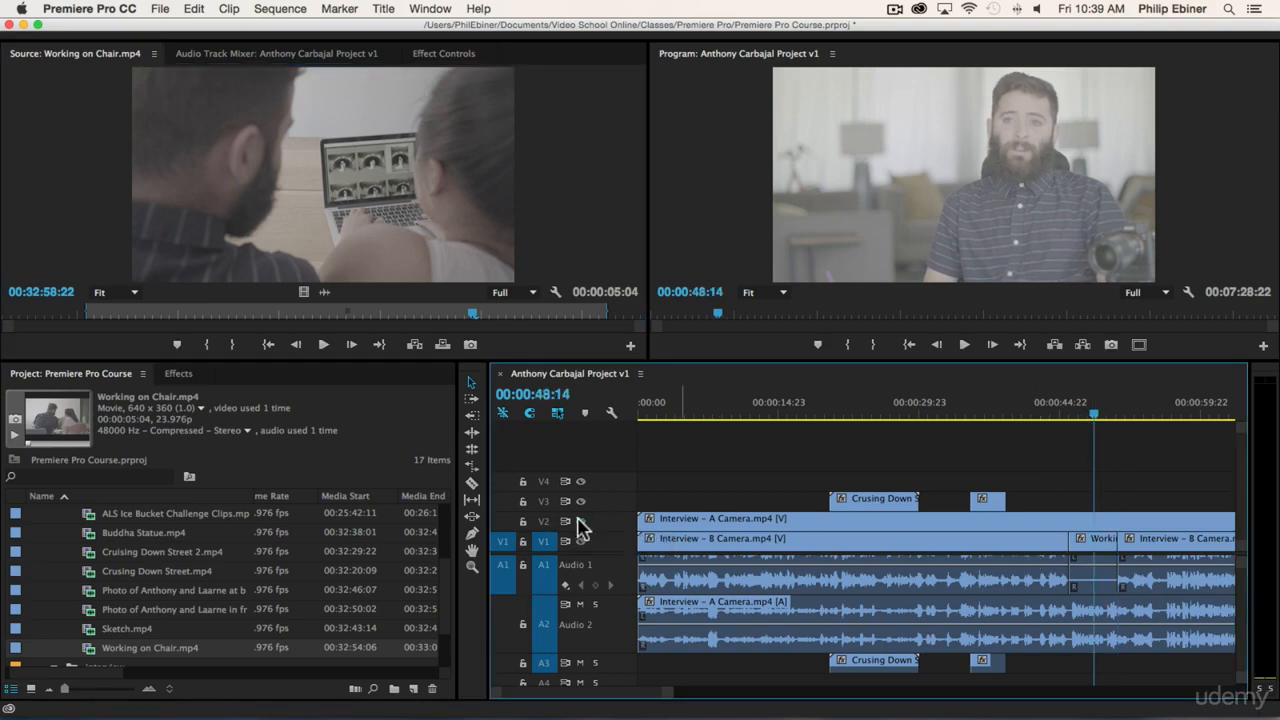
click(580, 521)
drag(1090, 416, 1053, 420)
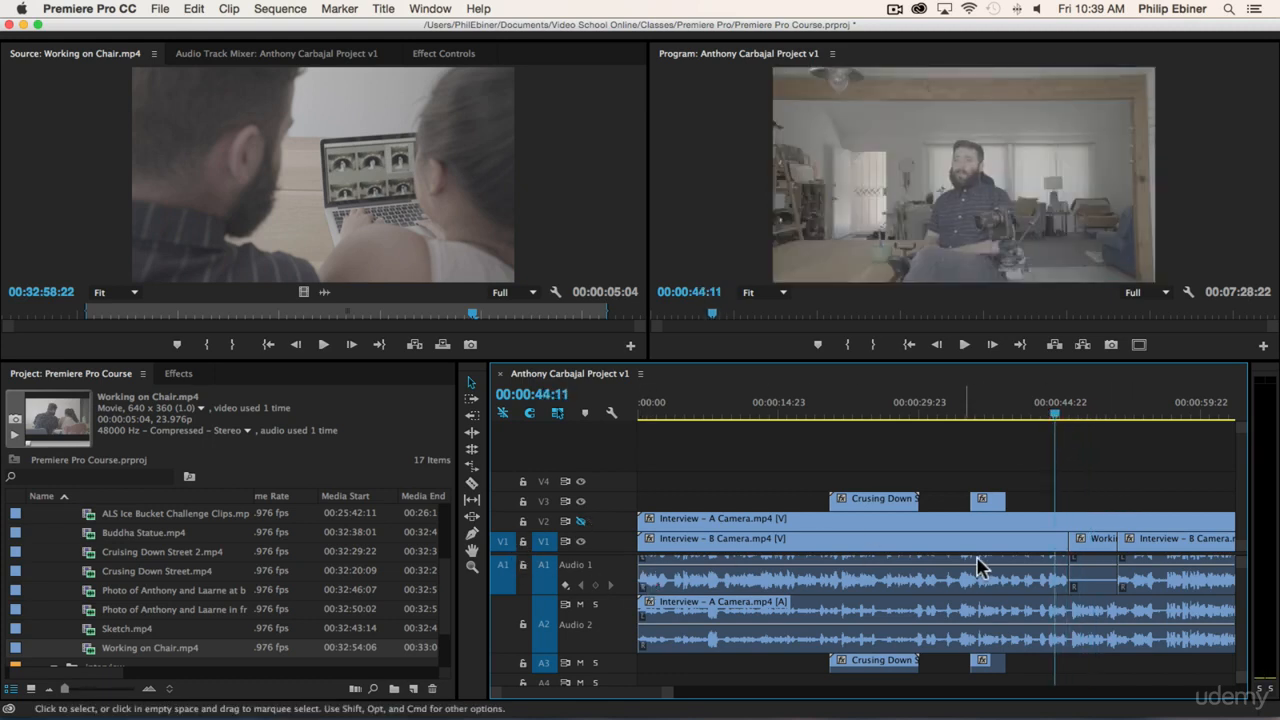
key(space)
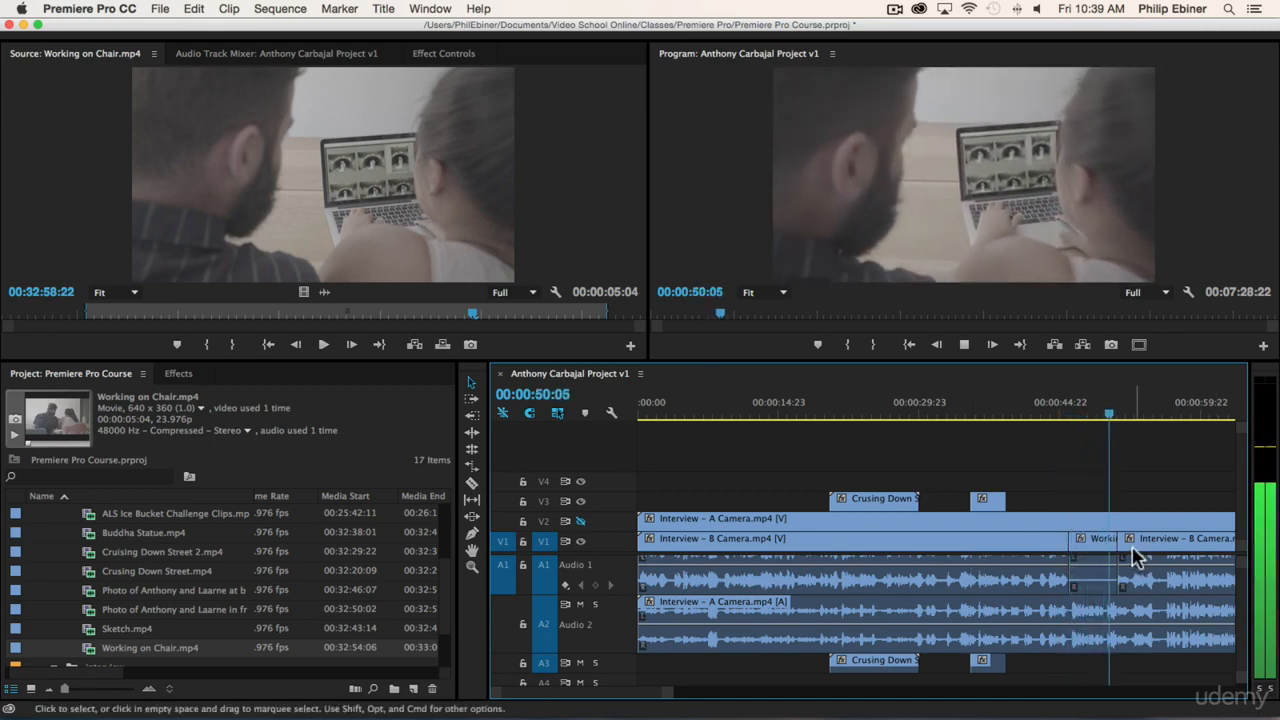
key(space)
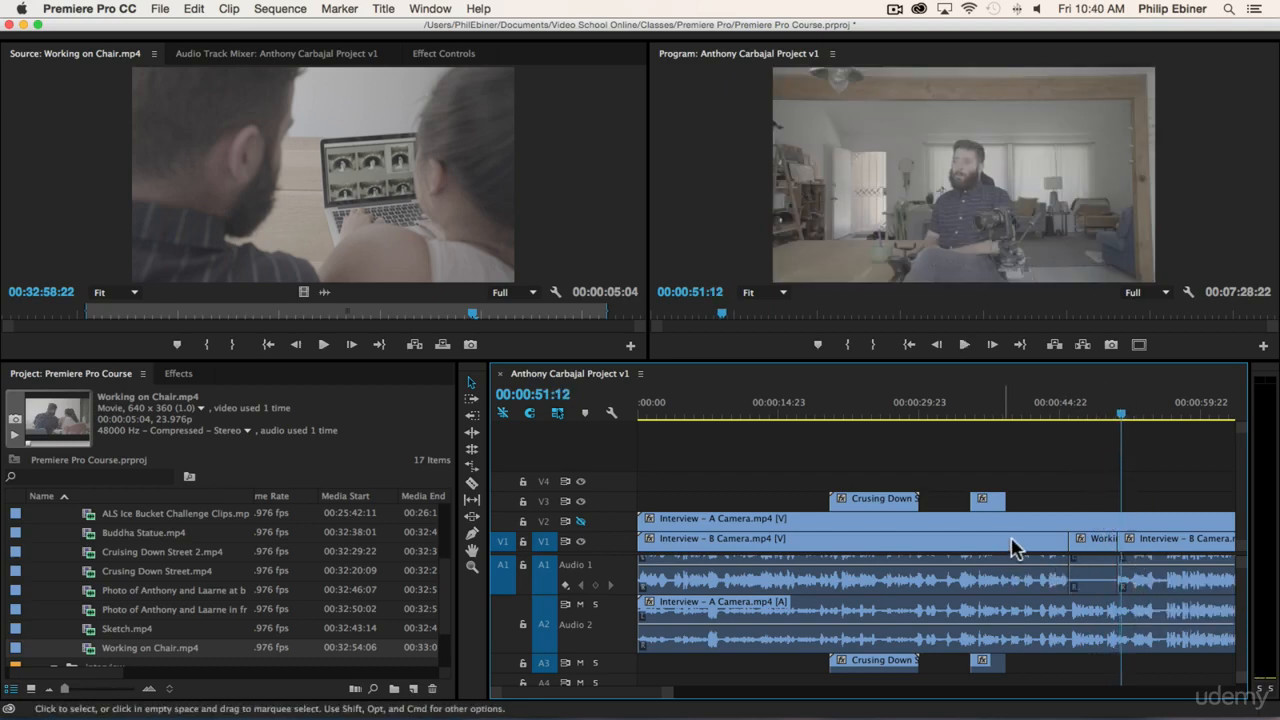
key(super+z)
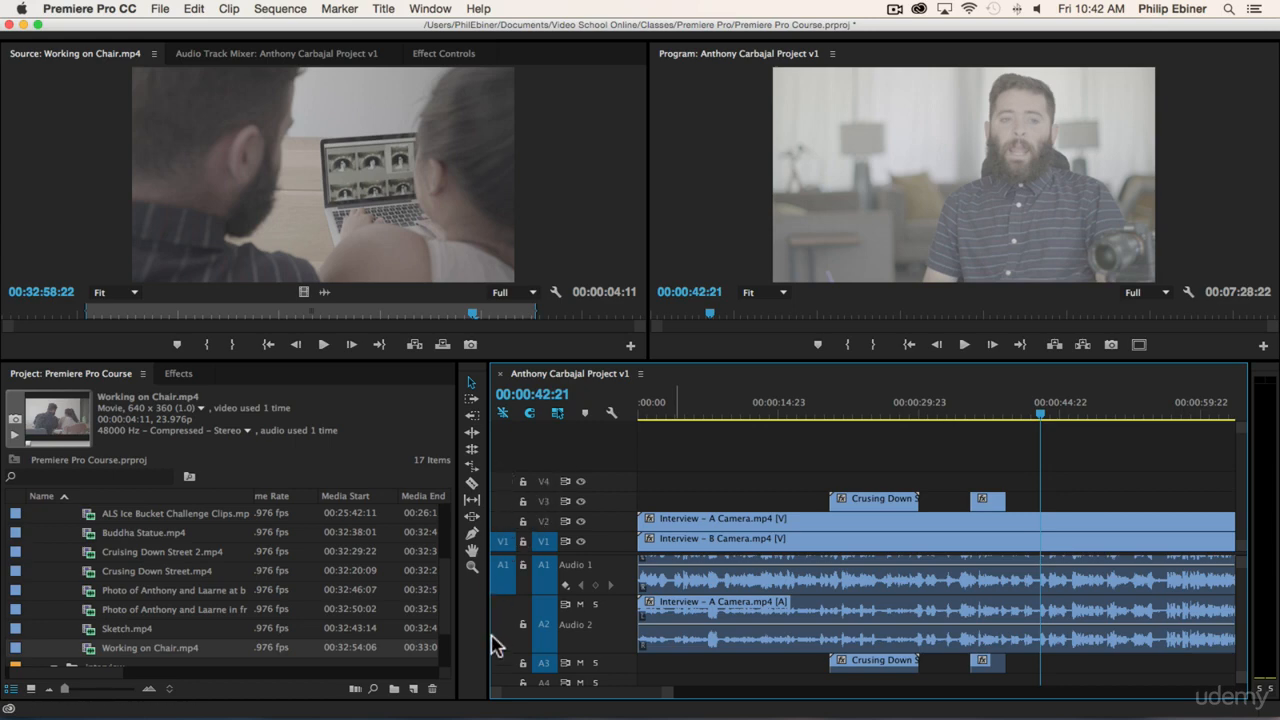
Route the source video to track V3, and test an overwrite of the Working on Chair range at 00:00:42:21, undoing the overwrite.
click(502, 541)
click(504, 502)
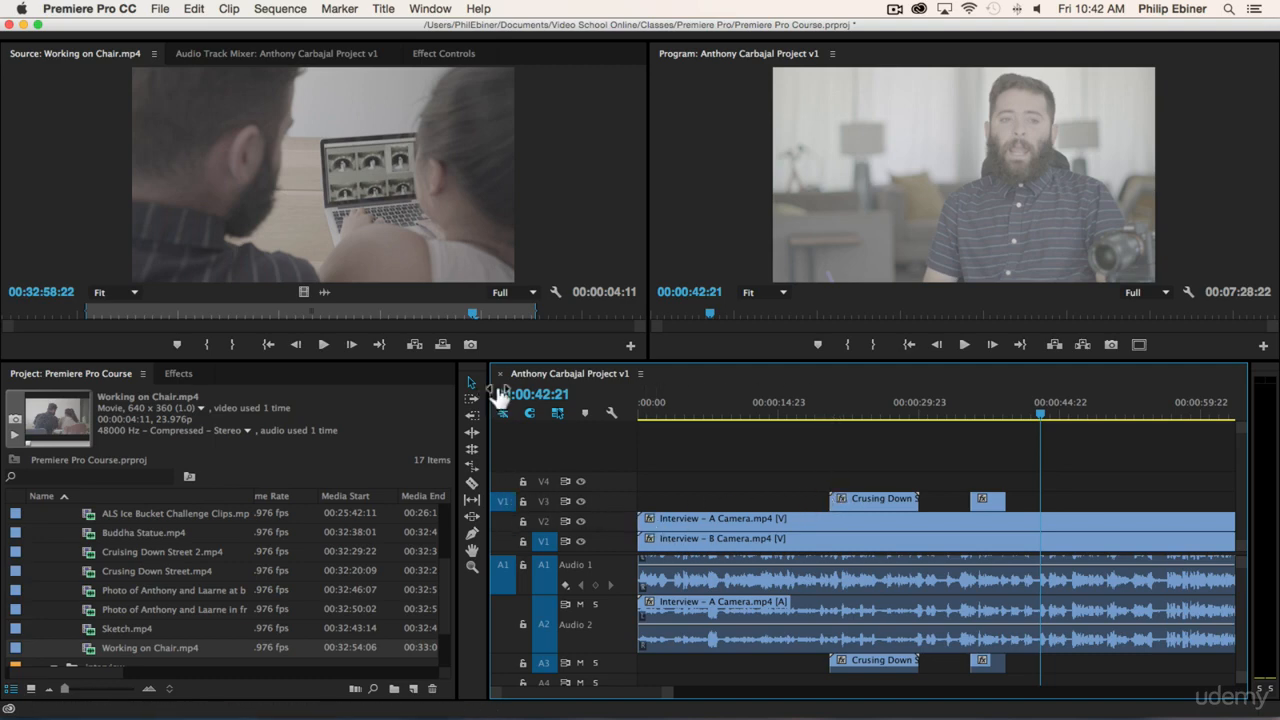
click(442, 344)
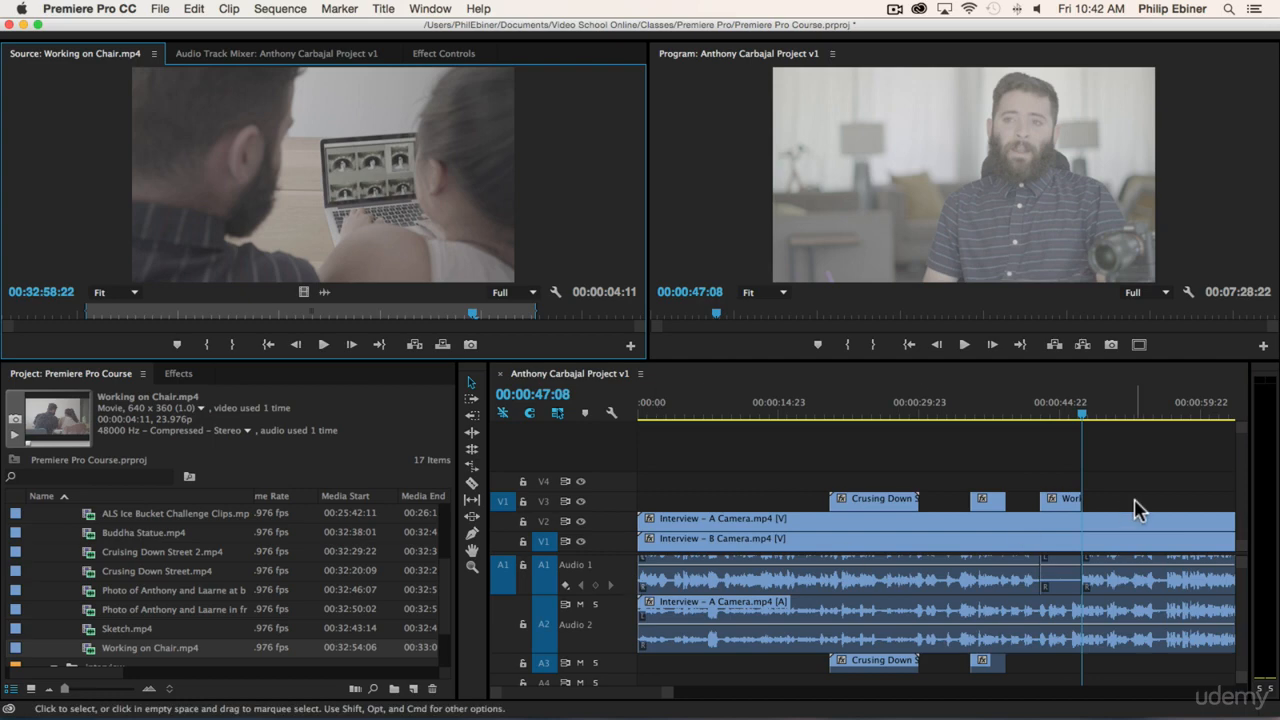
key(super+z)
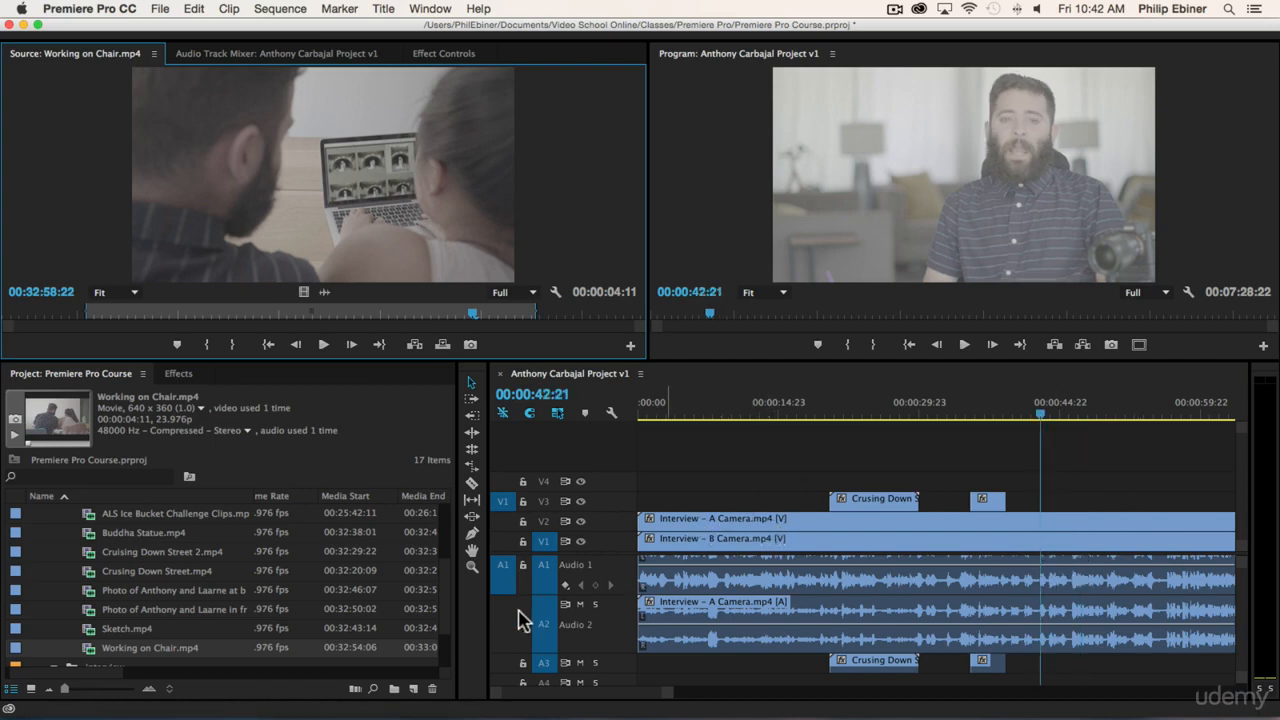
Route the source audio to track A3, then test an overwrite at 00:00:42:21 and an insert at 00:00:47:08, removing both results.
click(503, 662)
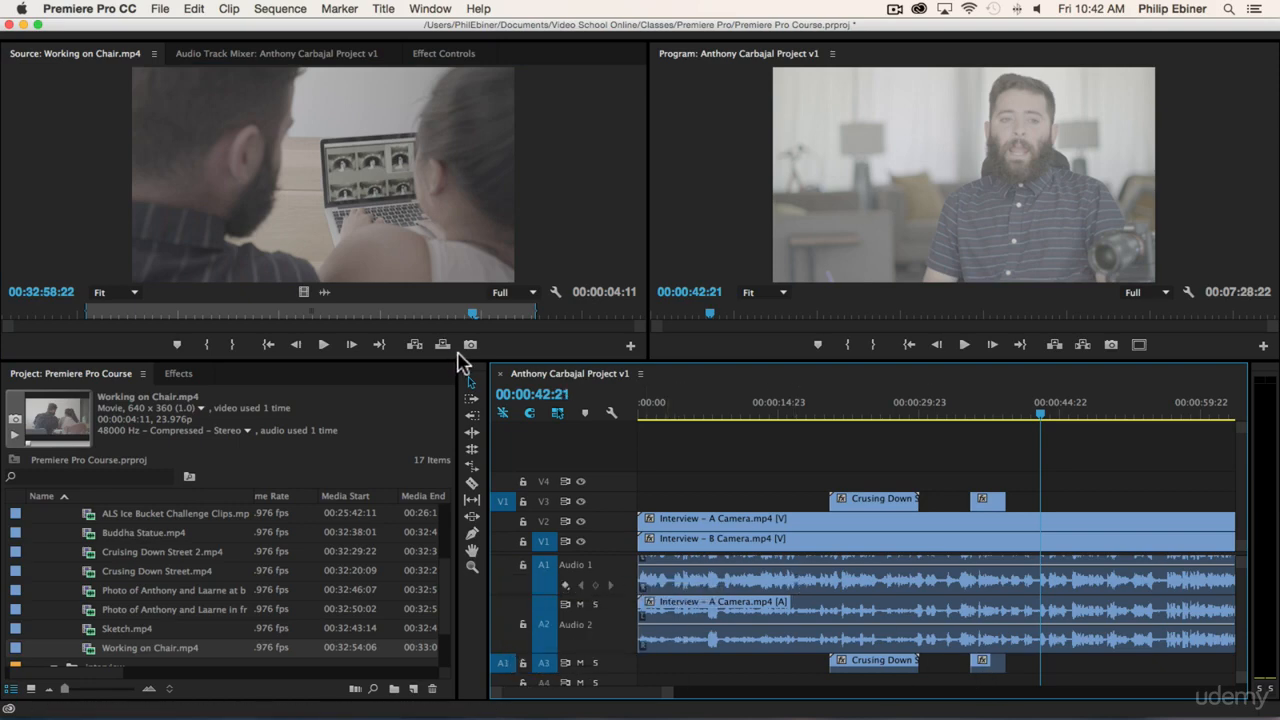
click(442, 345)
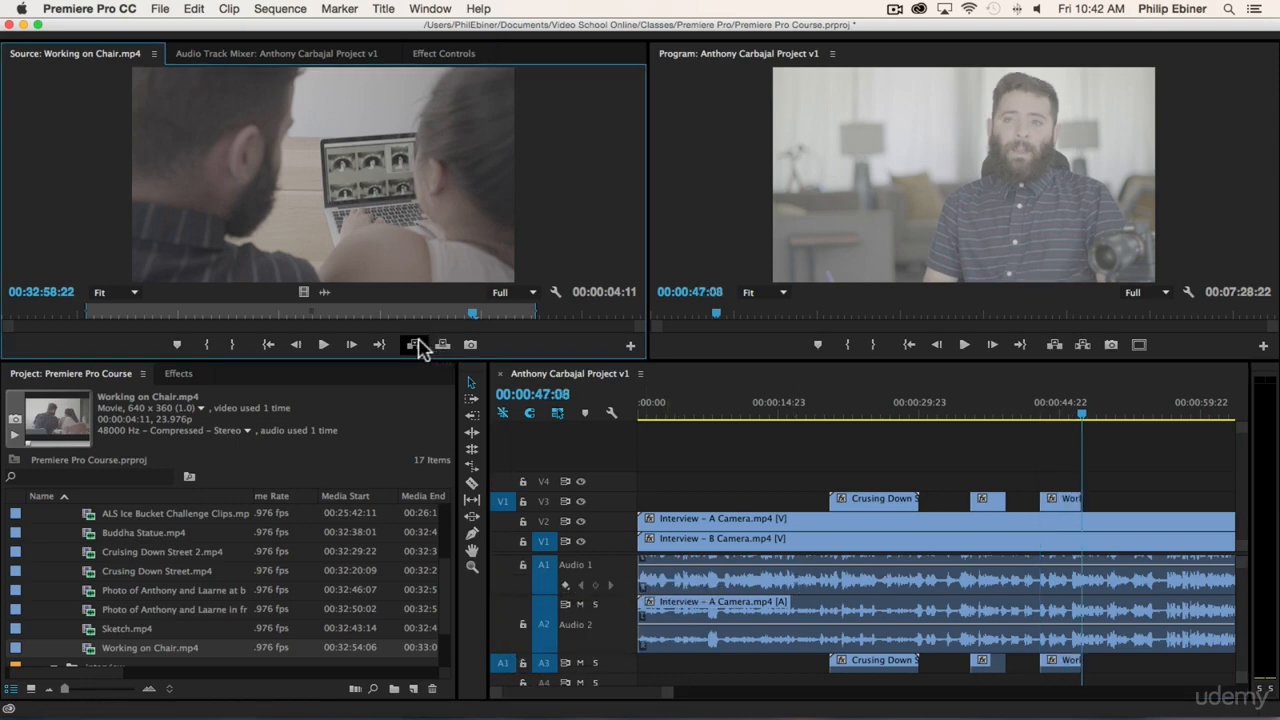
click(418, 345)
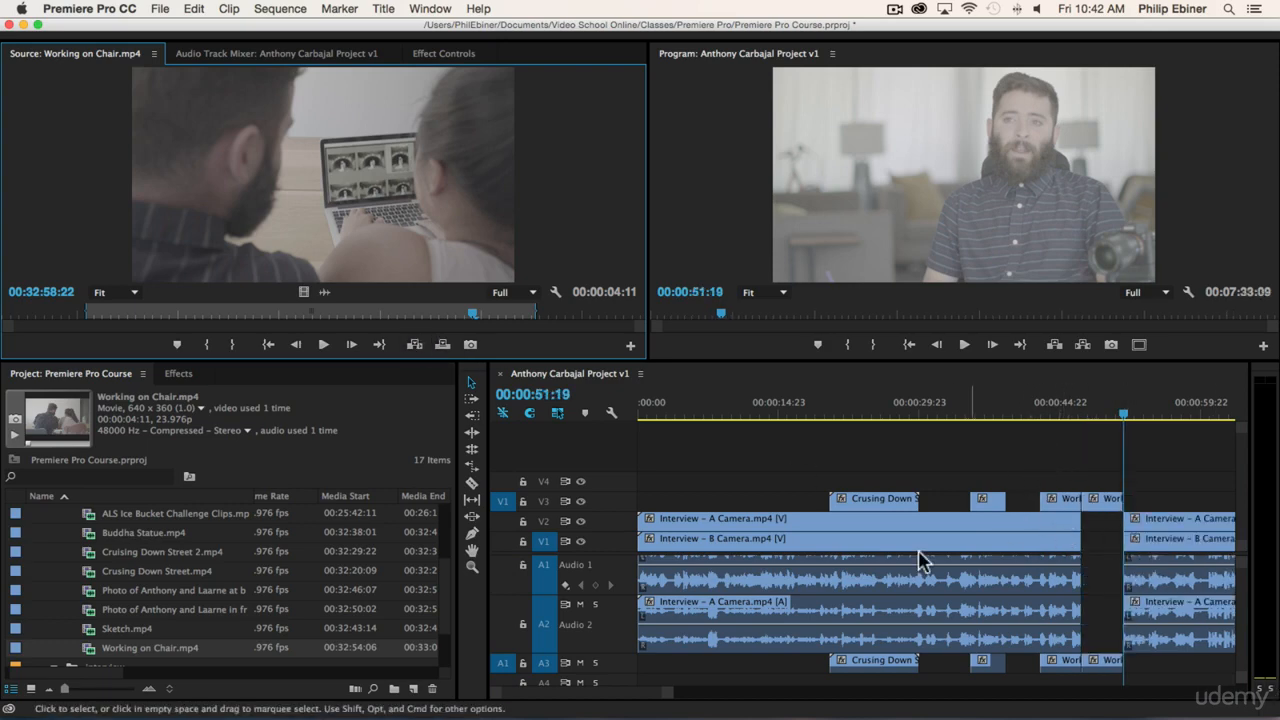
drag(1040, 472, 1118, 505)
key(shift+Delete)
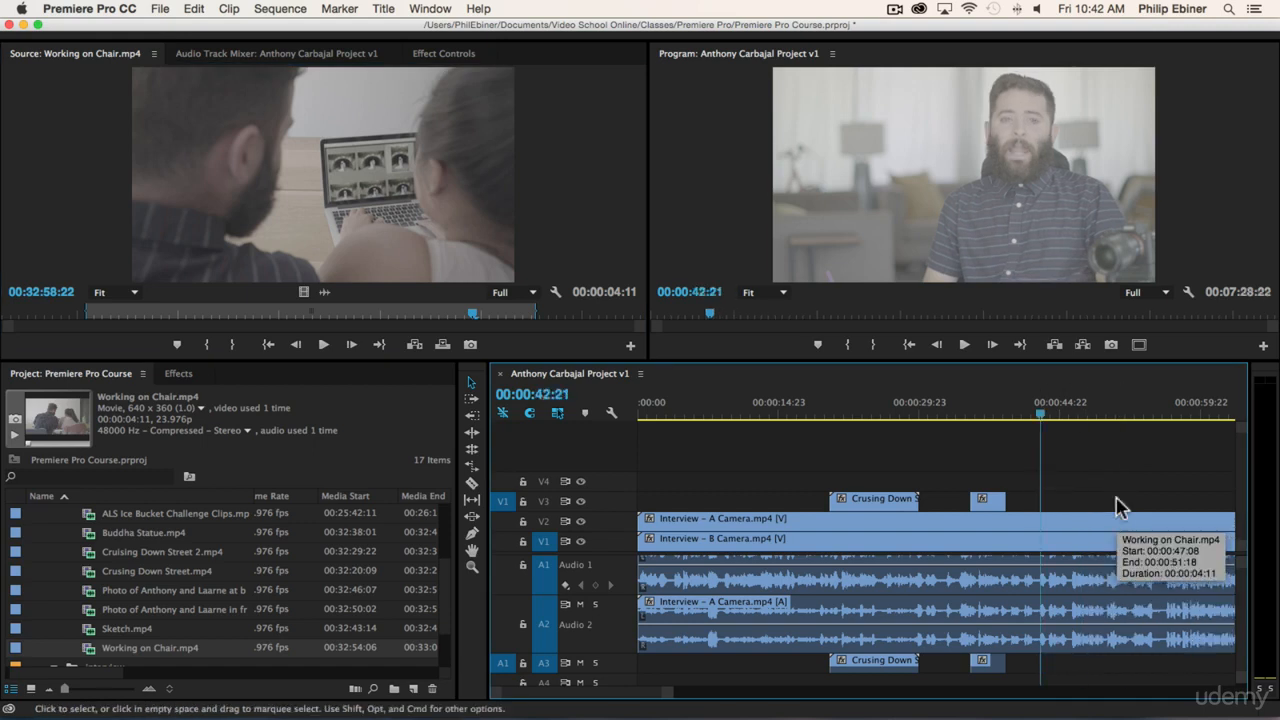
Collapse the broll bin and reduce the height of the audio tracks in the sequence.
scroll(1145, 497, right, 5)
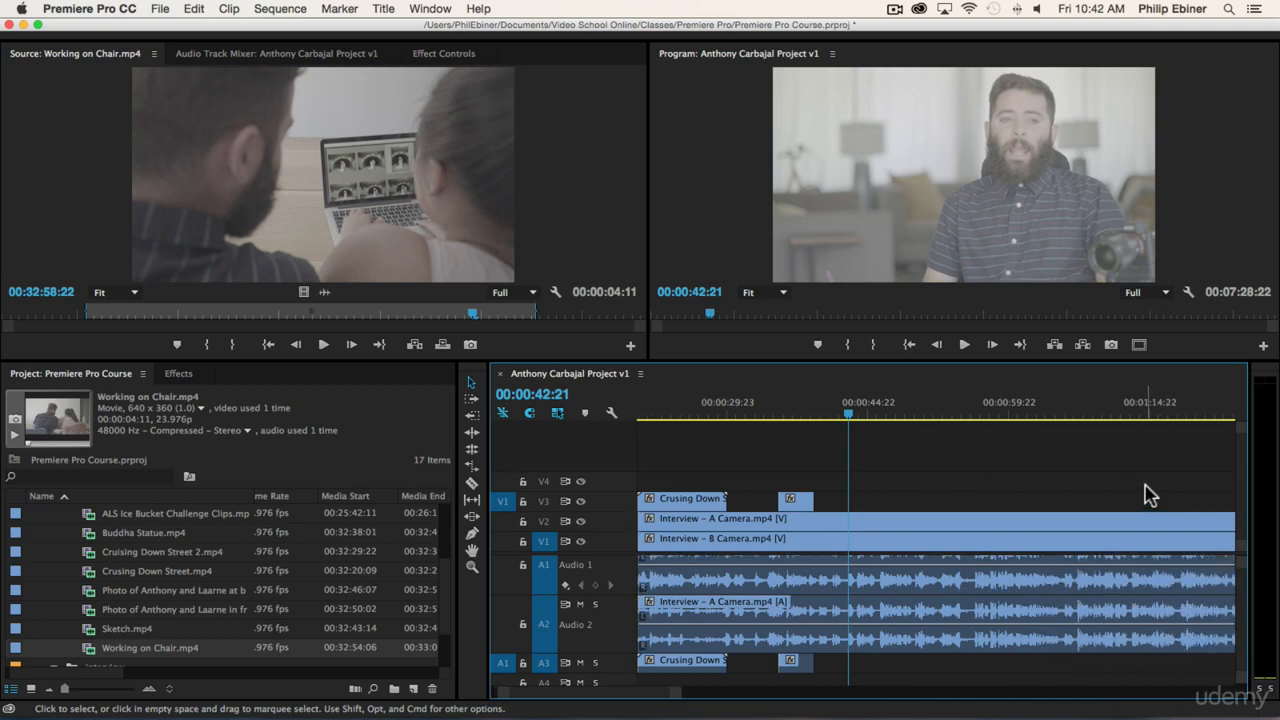
scroll(95, 555, up, 3)
click(54, 590)
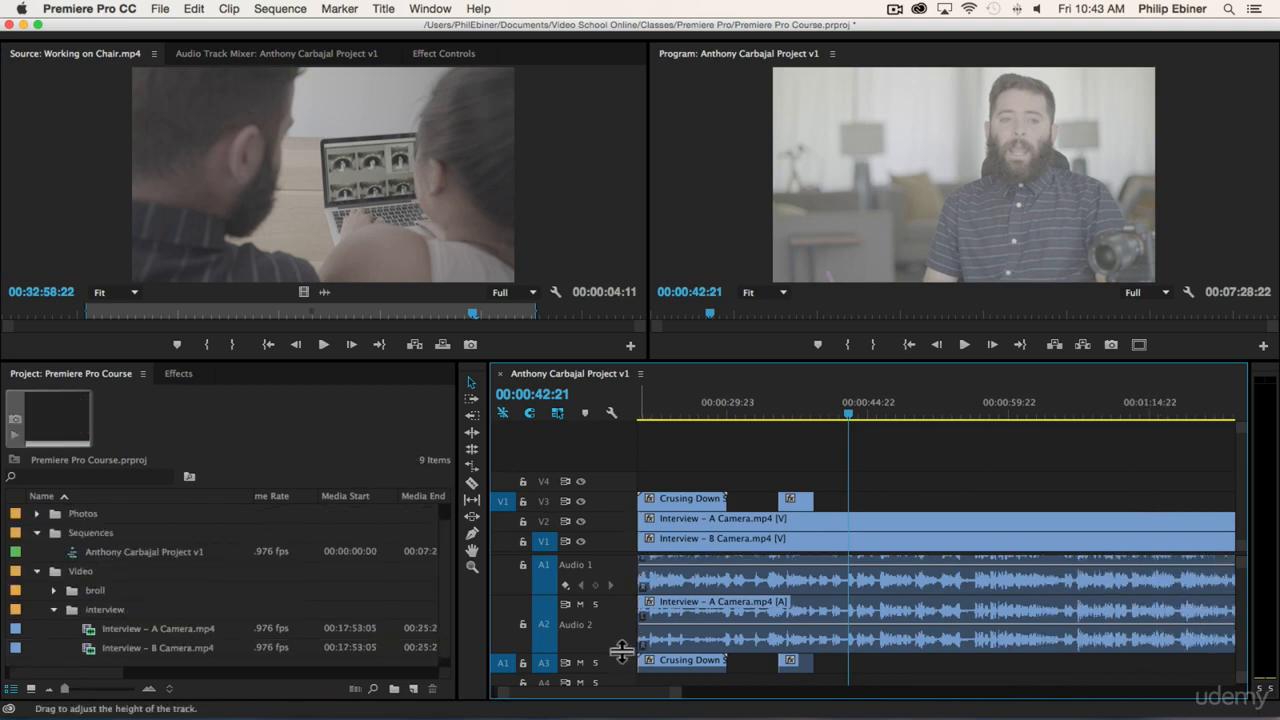
drag(617, 654, 614, 503)
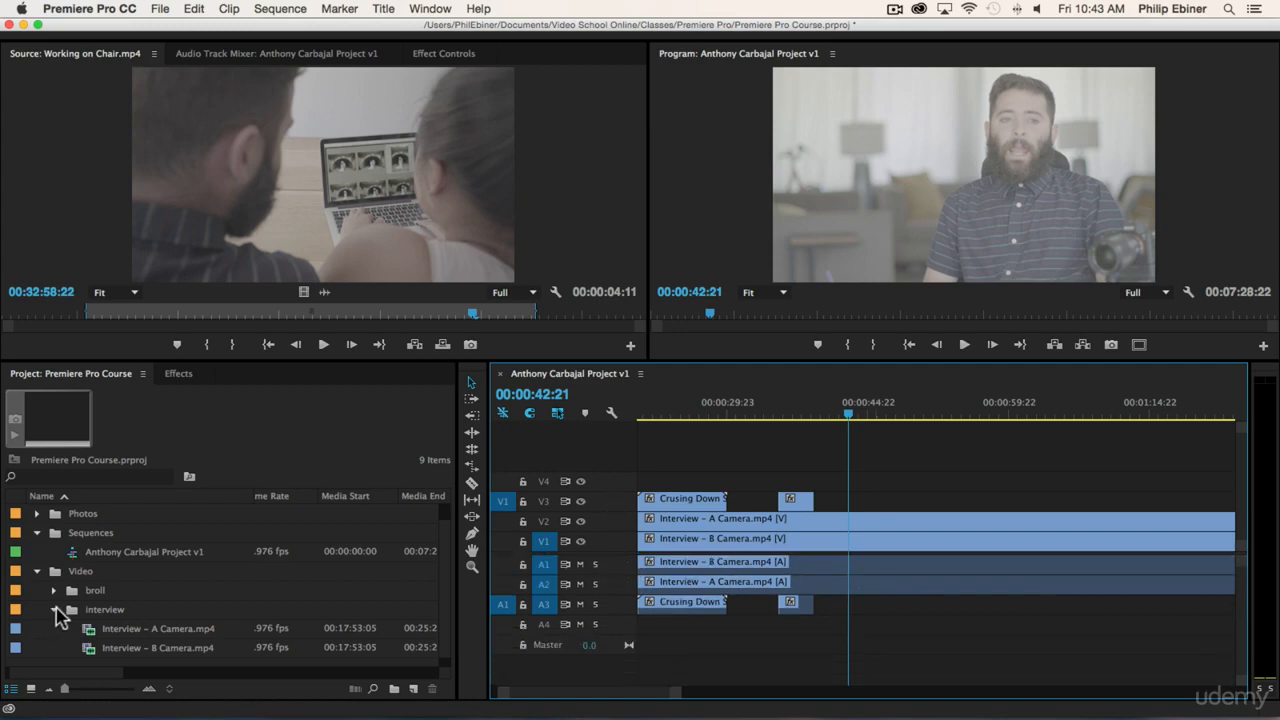
Collapse the interview bin, expand the Music bin and place Goodbye Summer.wav on track A4, starting before the first b-roll clip.
click(55, 610)
click(38, 514)
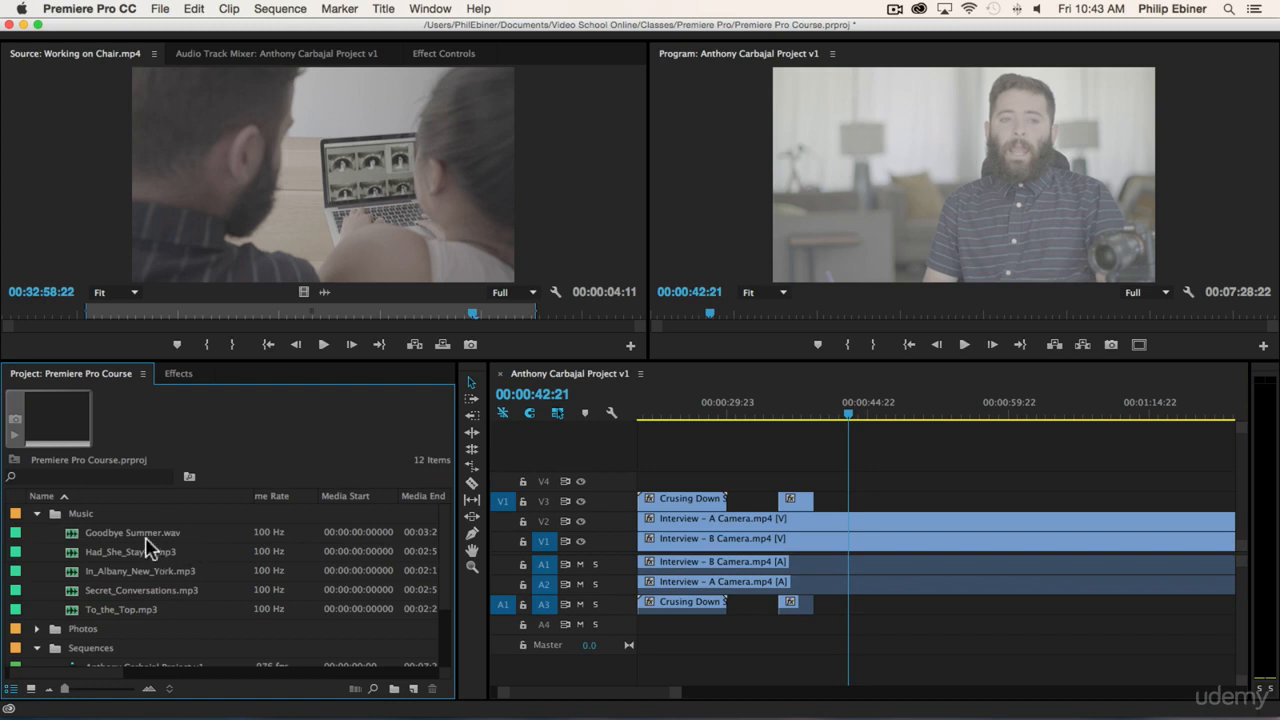
drag(146, 543, 740, 622)
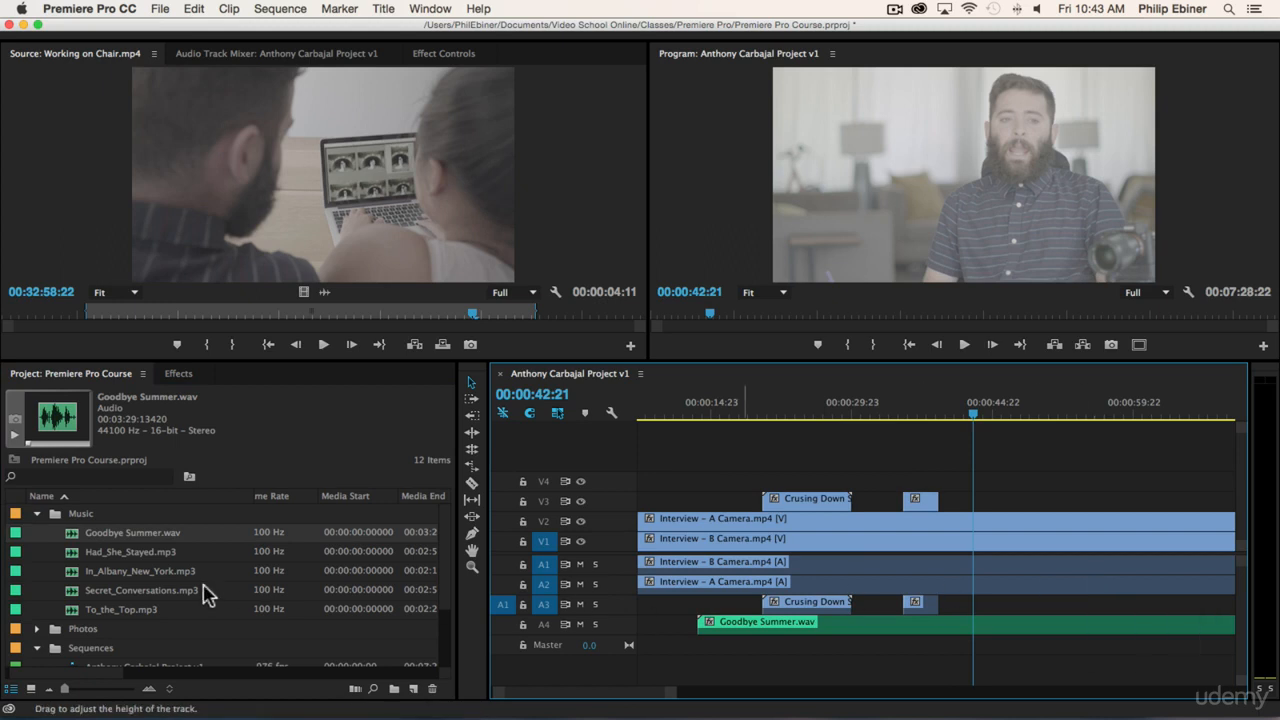
Open Goodbye Summer.wav in the Source Monitor and mark its In point at 00;02;16;24 and Out point at 00;03;00;11.
double_click(78, 536)
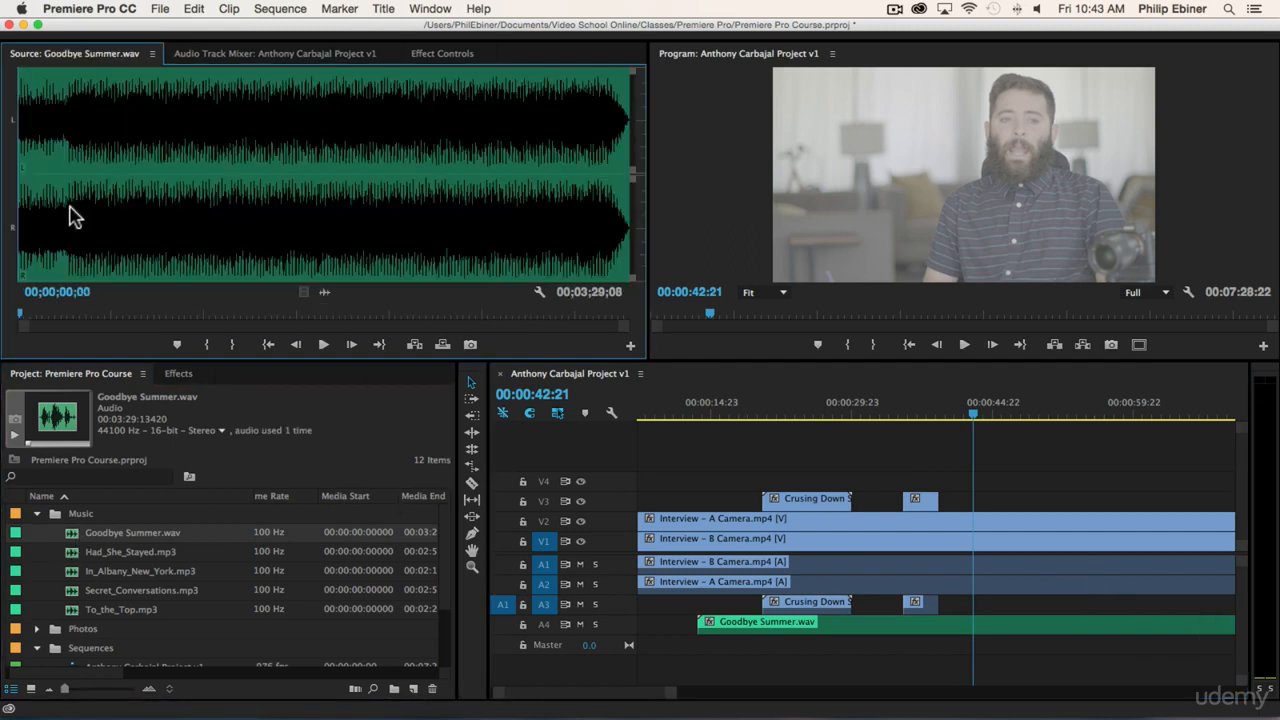
click(418, 178)
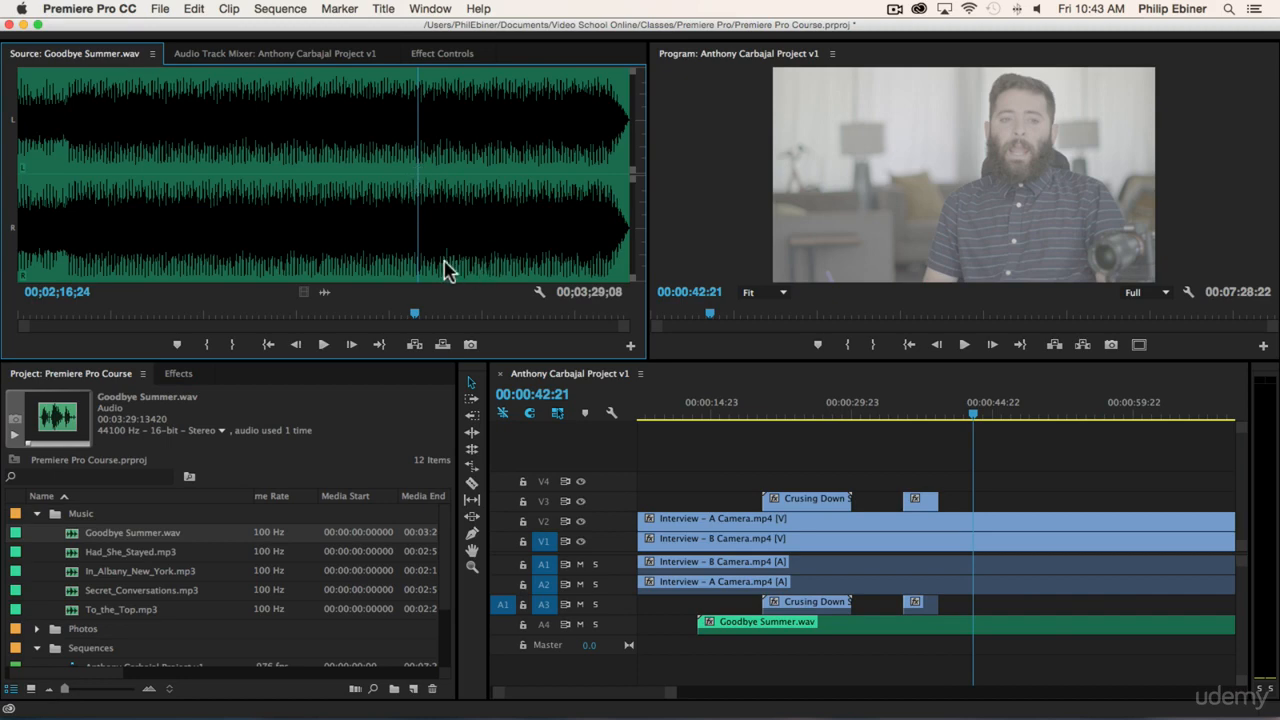
key(i)
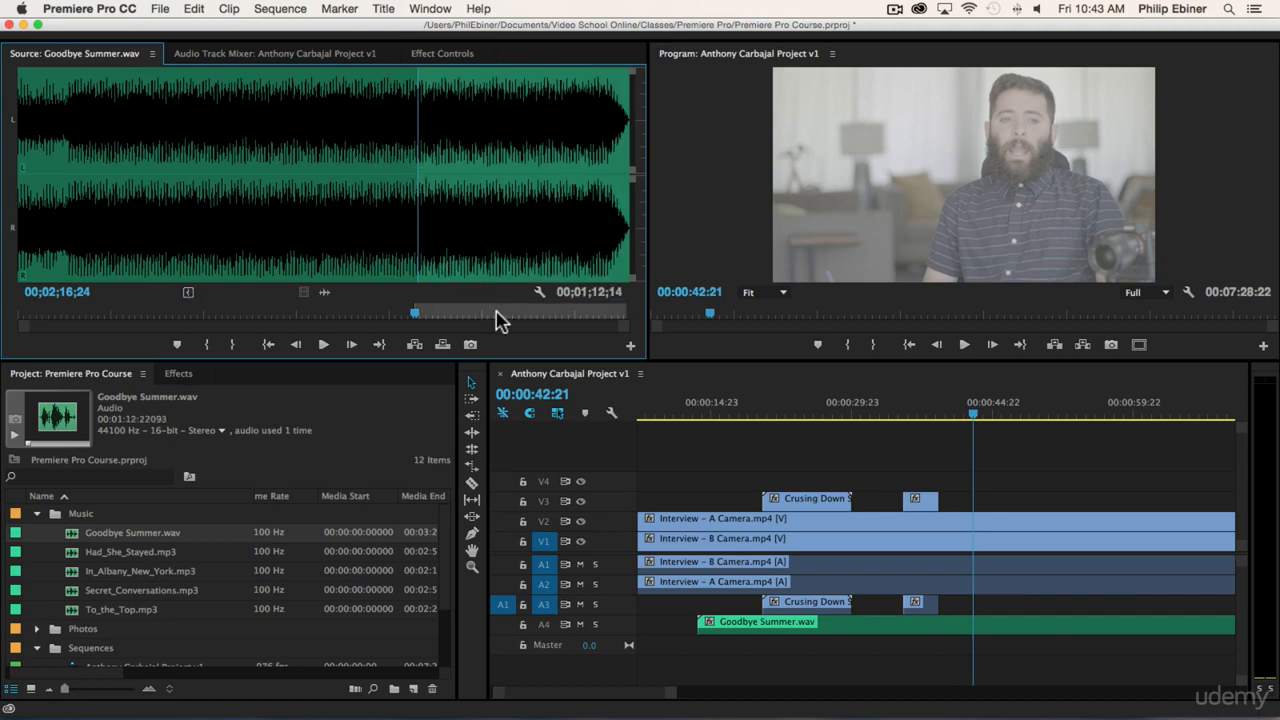
click(541, 310)
key(o)
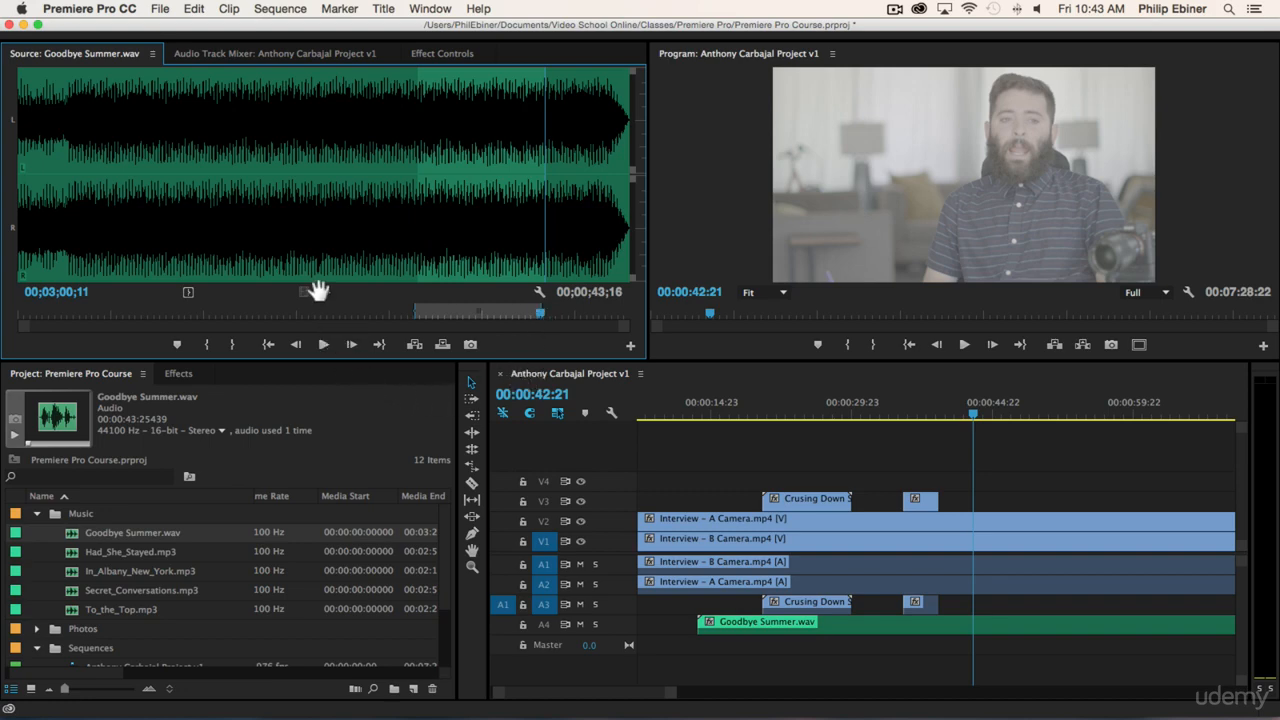
Try overwriting the marked Goodbye Summer range onto A3 at 00:00:42:21 and inserting it again at 00:01:26:09, and undo both edits.
drag(430, 281, 905, 640)
key(super+z)
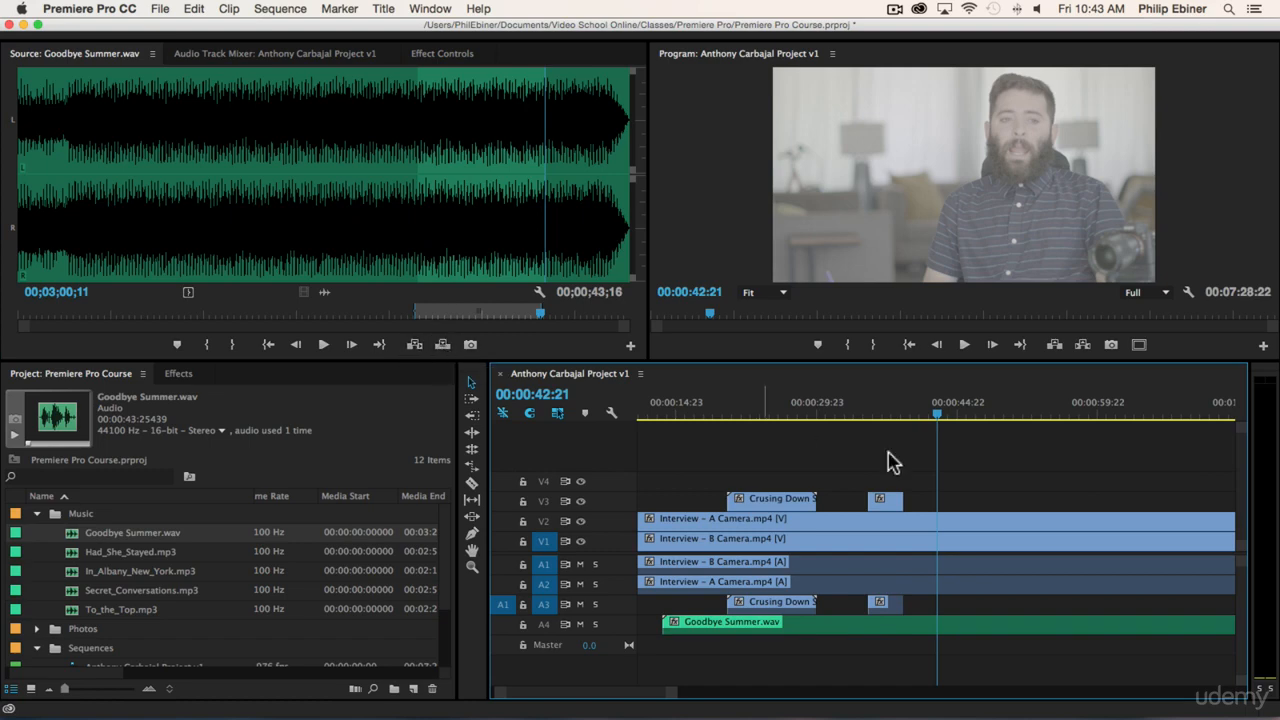
key(minus)
key(minus)
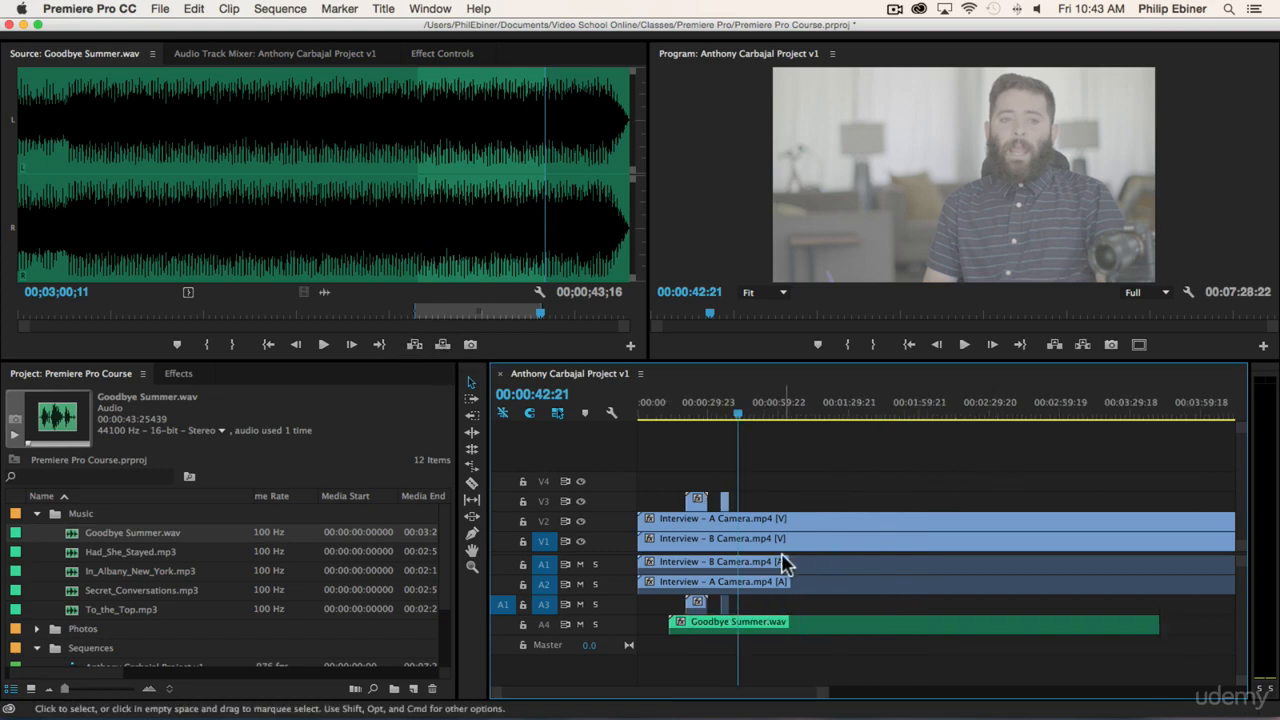
click(503, 606)
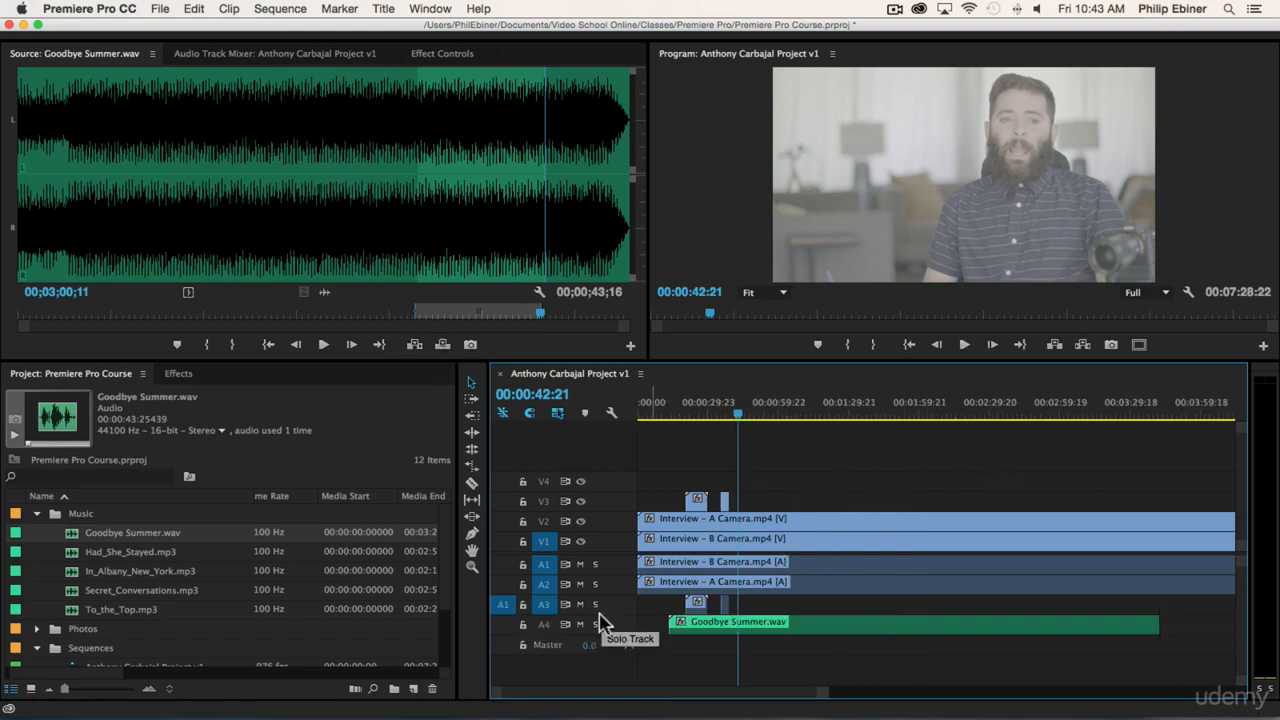
click(442, 344)
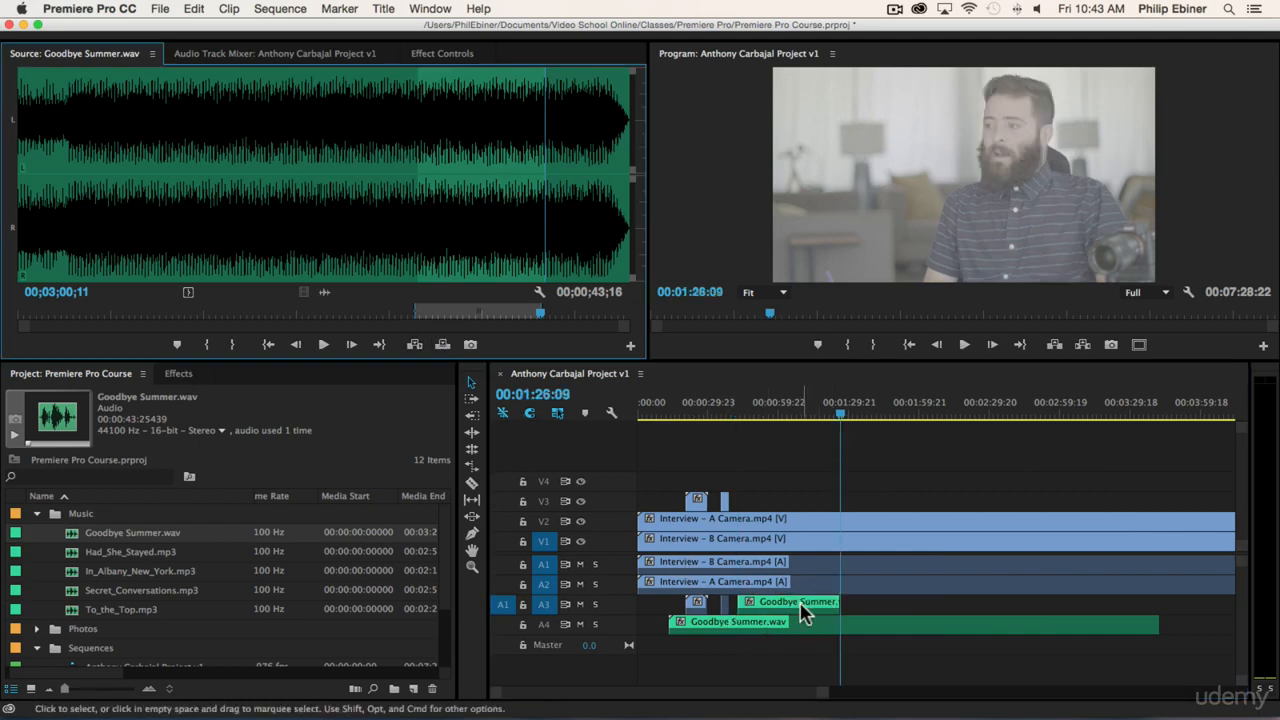
click(414, 345)
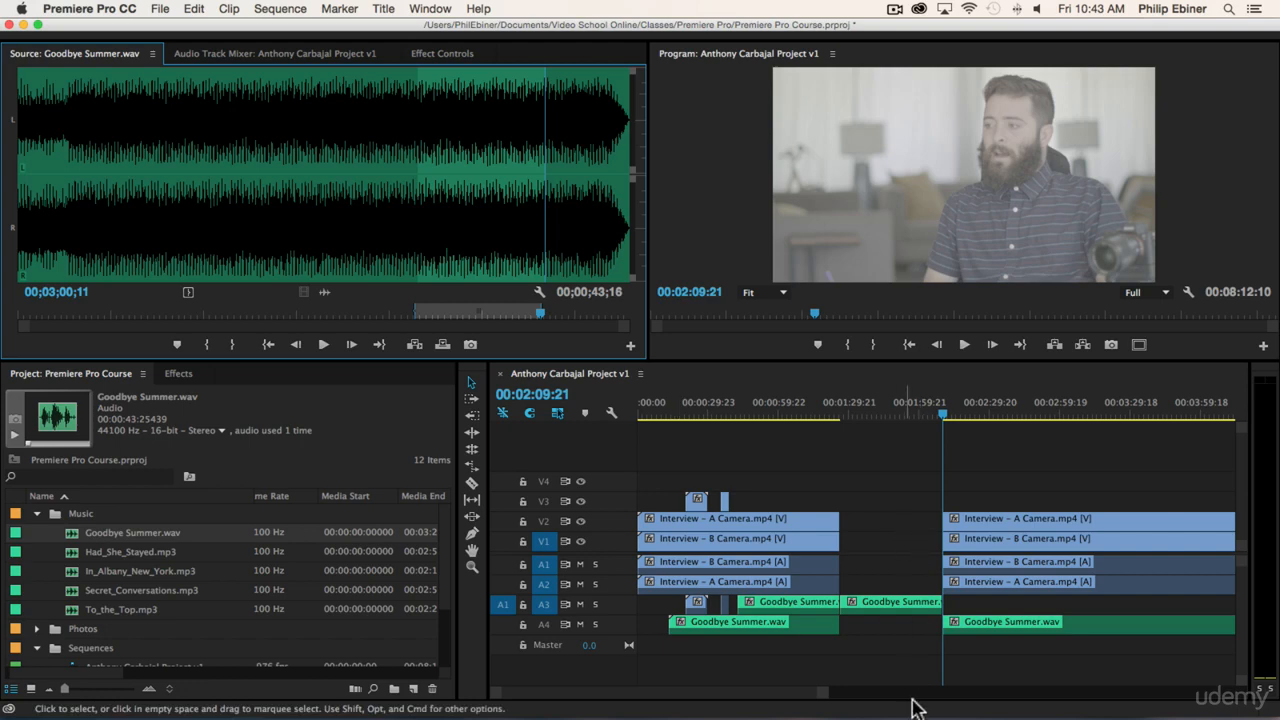
key(super+z)
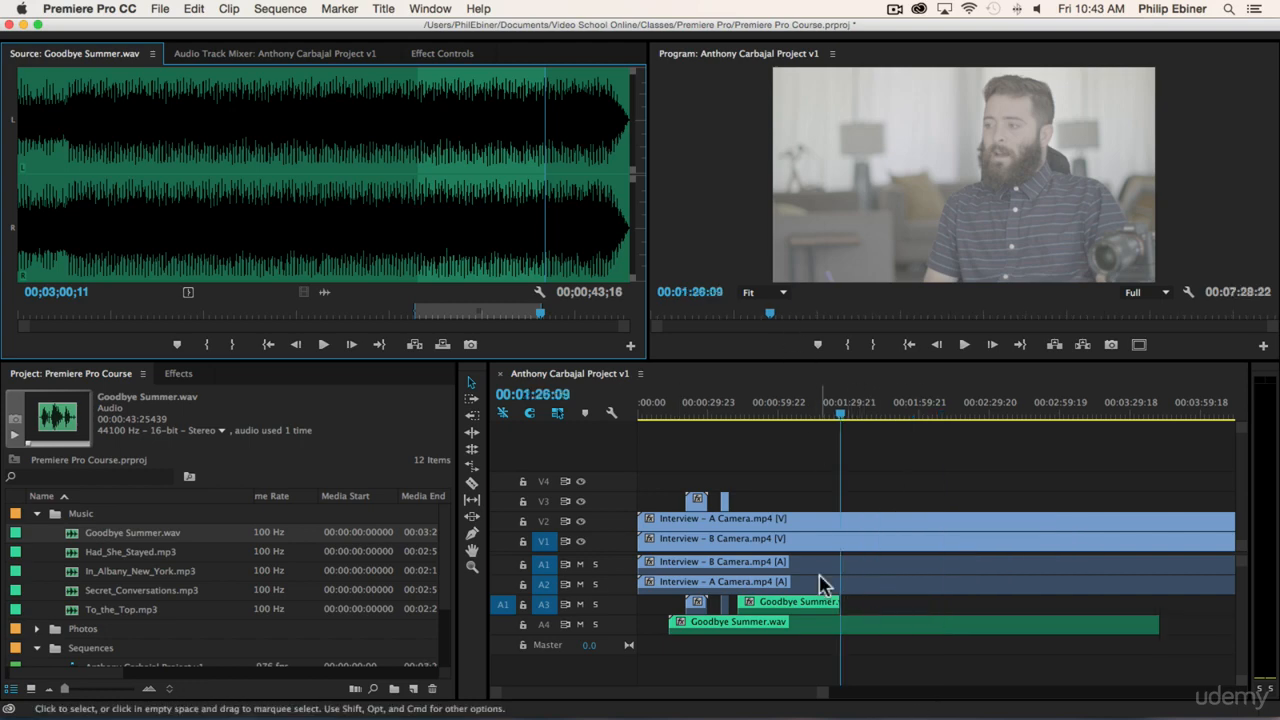
key(super+z)
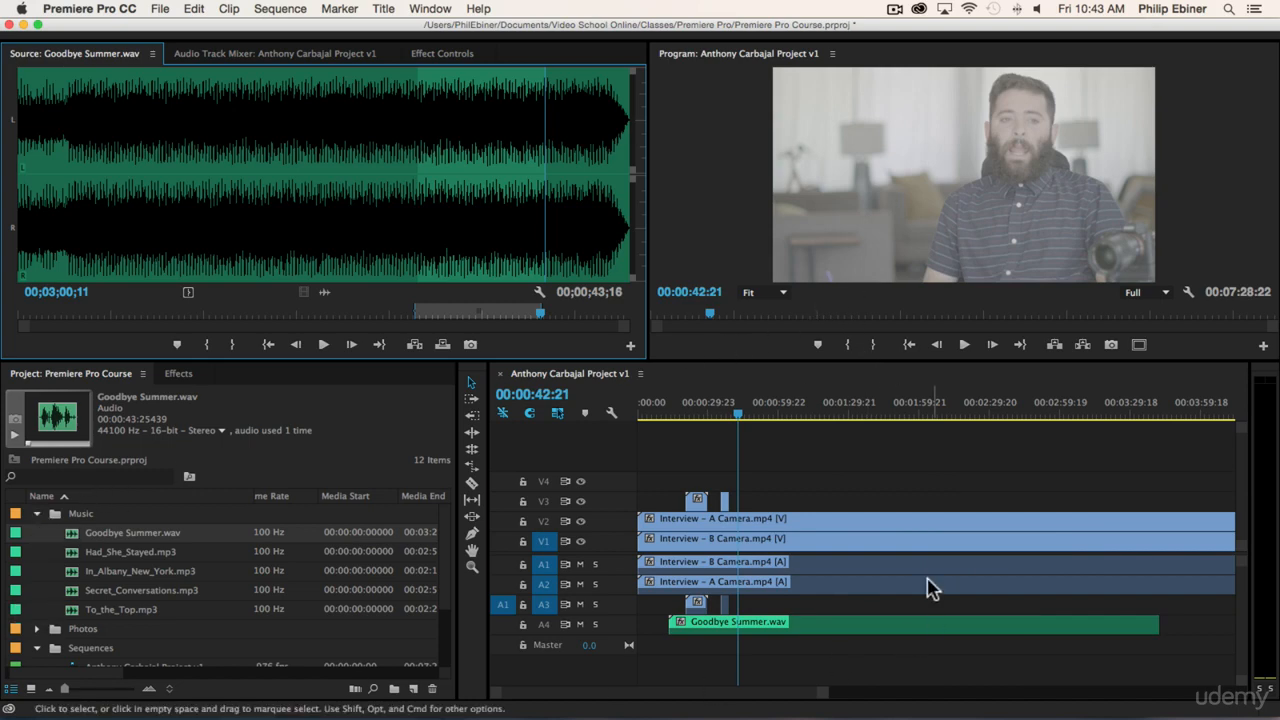
drag(681, 479, 796, 501)
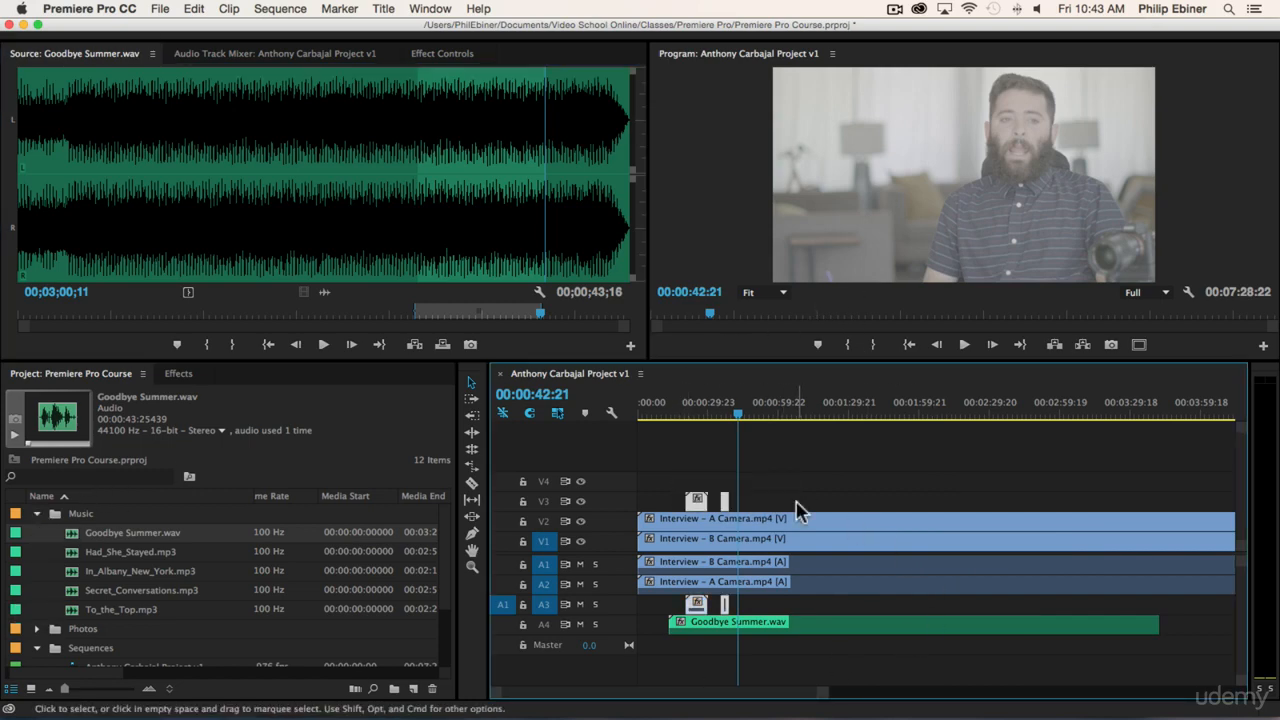
click(766, 490)
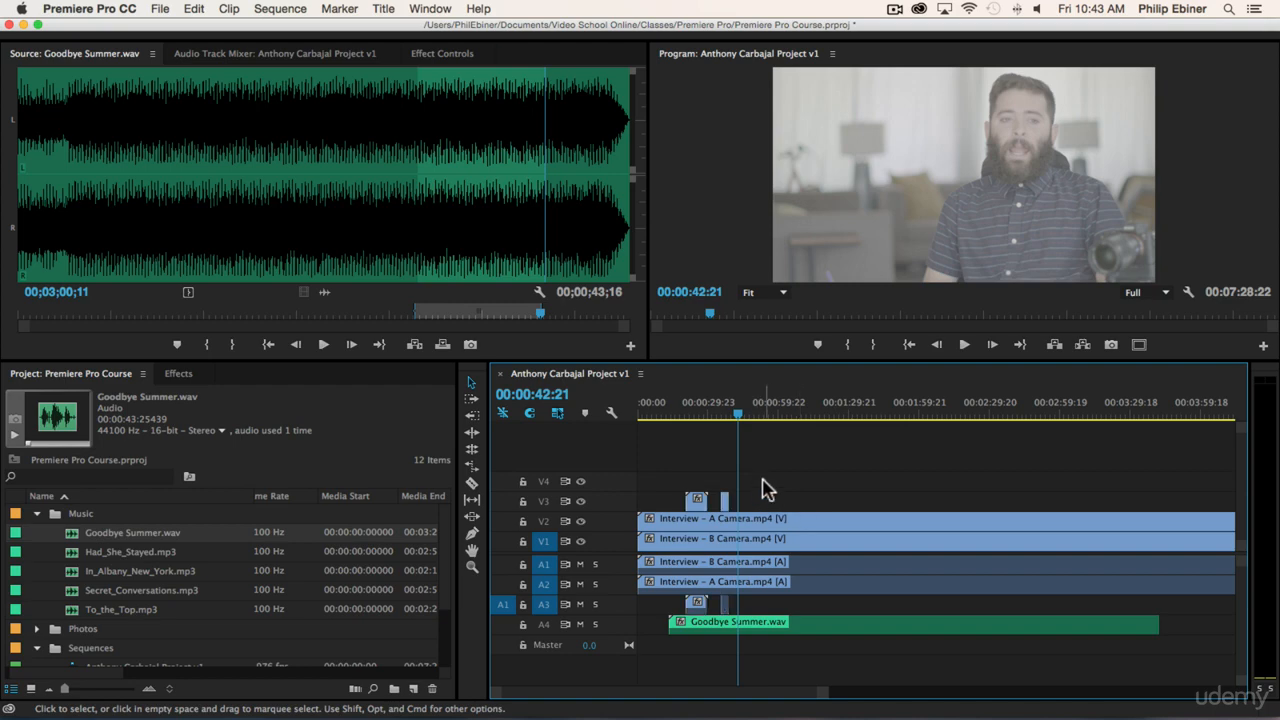